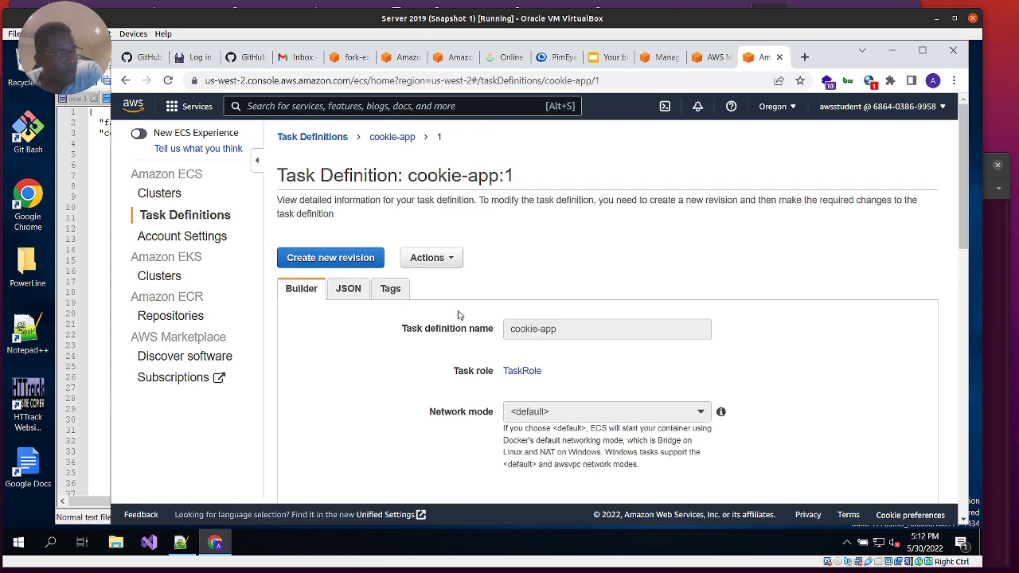
Review the builder settings of task definition cookie-app:1, and look through its JSON definition.
{"action": "scroll", "coordinate": [451, 385], "scroll_direction": "down", "scroll_amount": 10}
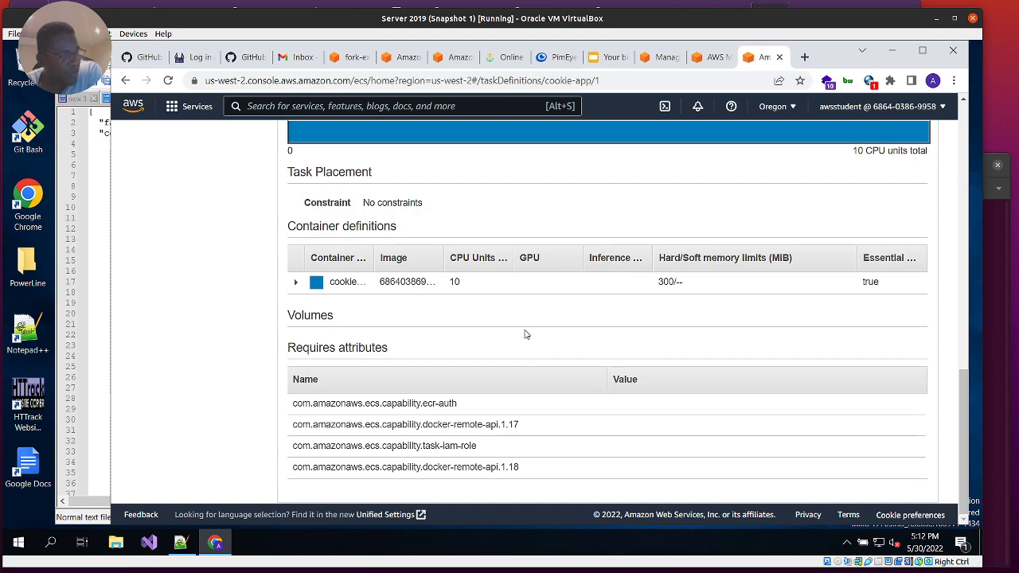
{"action": "scroll", "coordinate": [519, 330], "scroll_direction": "up", "scroll_amount": 12}
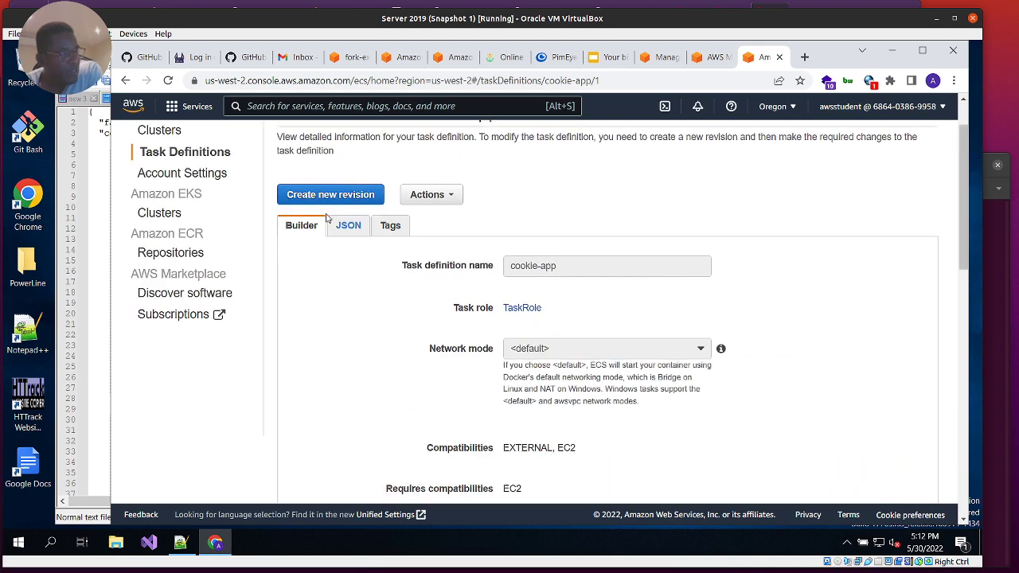
{"action": "left_click", "coordinate": [353, 231]}
{"action": "scroll", "coordinate": [435, 299], "scroll_direction": "down", "scroll_amount": 3}
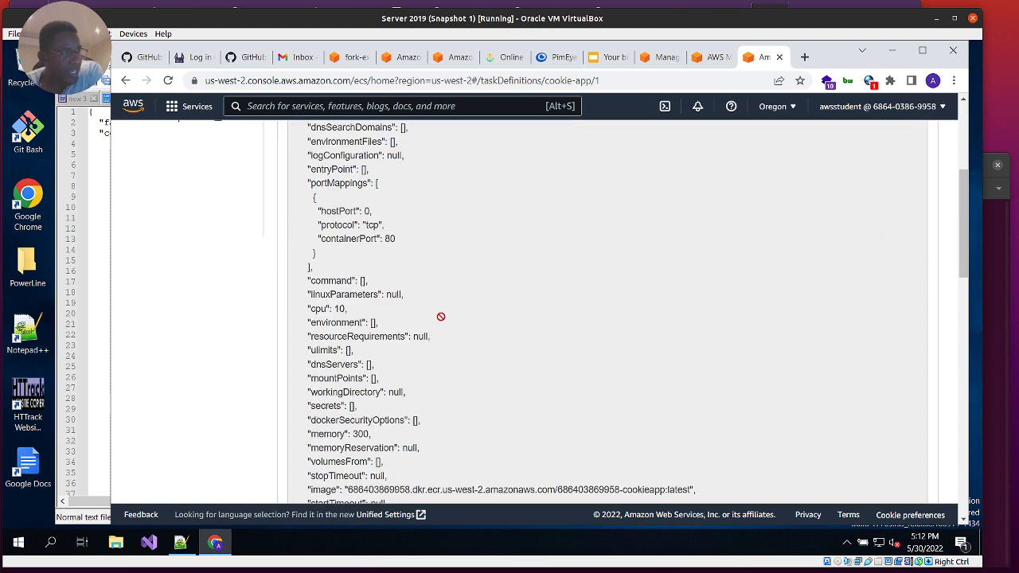
{"action": "scroll", "coordinate": [437, 306], "scroll_direction": "up", "scroll_amount": 3}
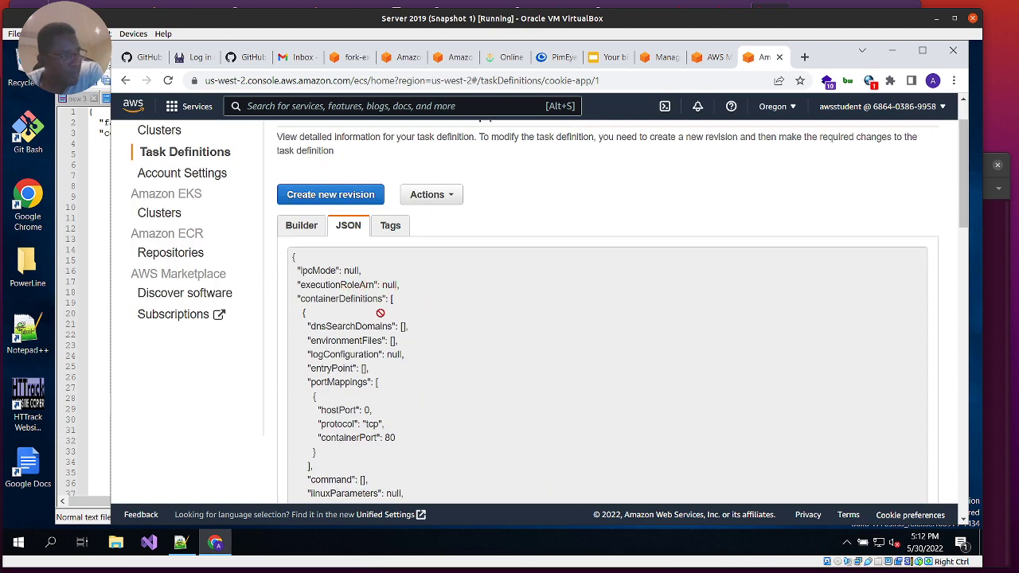
{"action": "scroll", "coordinate": [368, 340], "scroll_direction": "down", "scroll_amount": 9}
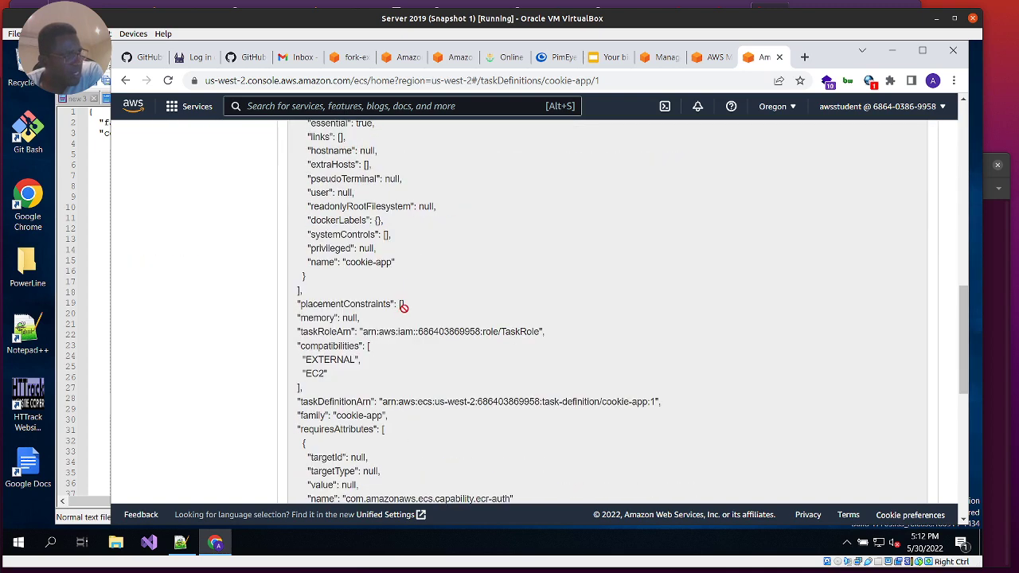
{"action": "scroll", "coordinate": [405, 306], "scroll_direction": "up", "scroll_amount": 3}
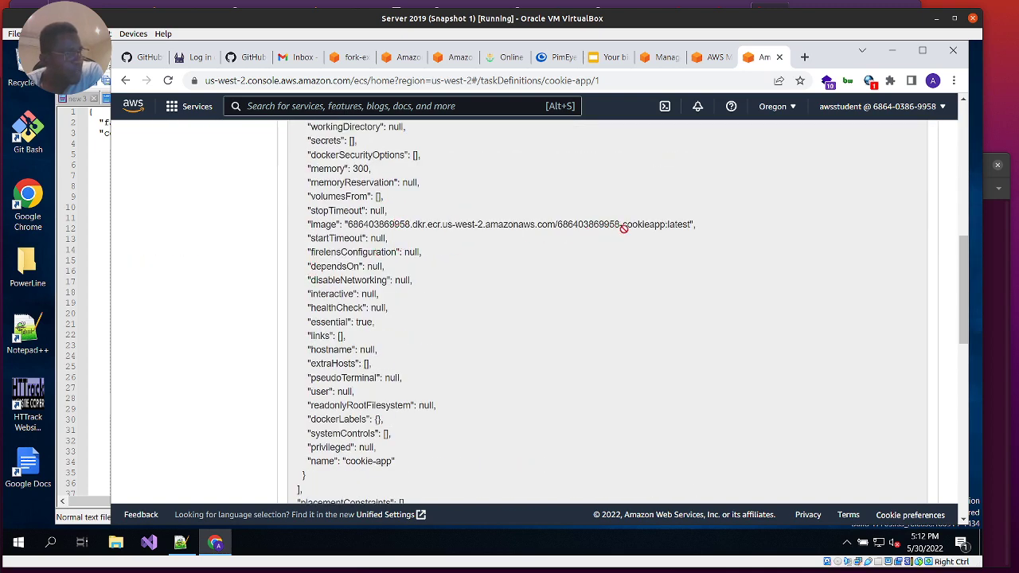
Examine the container image, task role ARN, task definition ARN and required attributes in the cookie-app JSON.
{"action": "left_click_drag", "start_coordinate": [695, 225], "coordinate": [337, 226]}
{"action": "scroll", "coordinate": [406, 309], "scroll_direction": "down", "scroll_amount": 2}
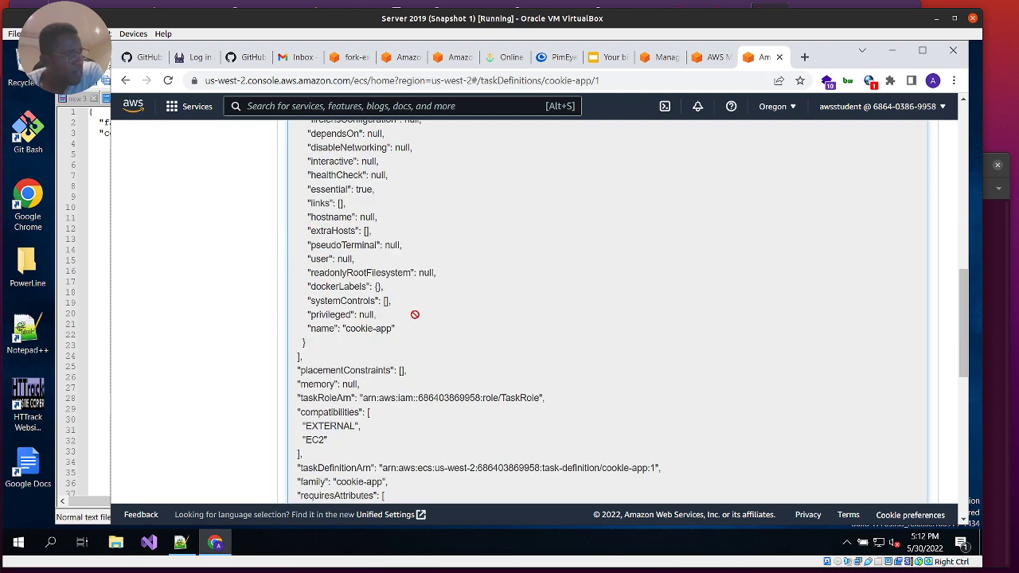
{"action": "scroll", "coordinate": [415, 315], "scroll_direction": "down", "scroll_amount": 2}
{"action": "left_click_drag", "start_coordinate": [545, 264], "coordinate": [295, 265]}
{"action": "left_click_drag", "start_coordinate": [661, 335], "coordinate": [368, 335]}
{"action": "scroll", "coordinate": [489, 370], "scroll_direction": "down", "scroll_amount": 2}
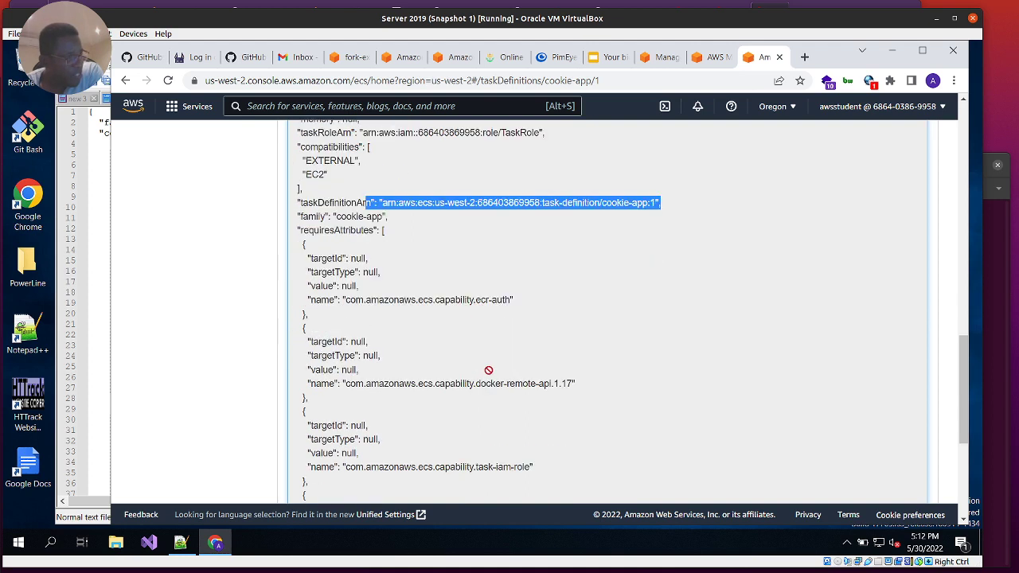
{"action": "scroll", "coordinate": [501, 358], "scroll_direction": "down", "scroll_amount": 4}
{"action": "scroll", "coordinate": [538, 334], "scroll_direction": "up", "scroll_amount": 7}
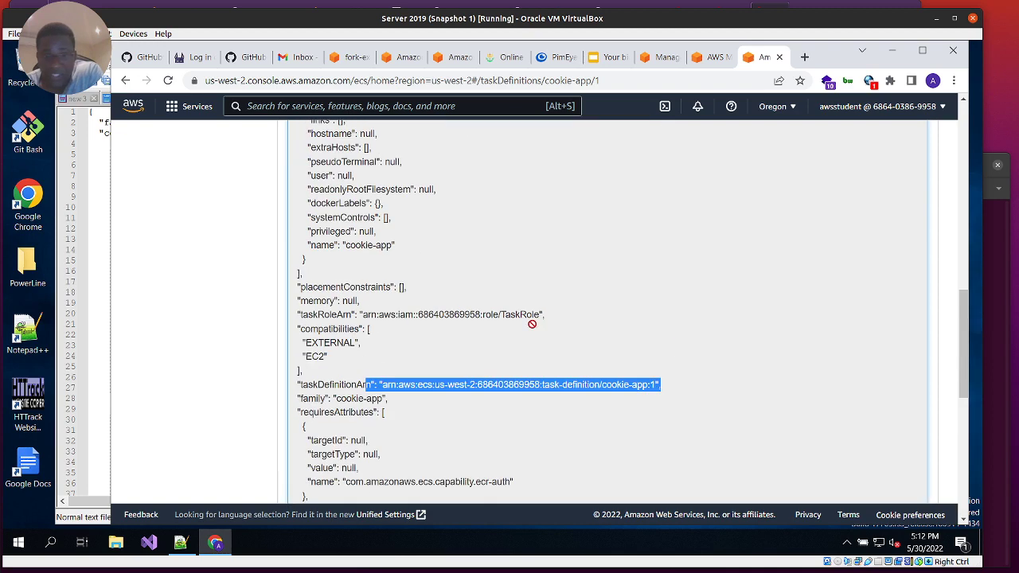
{"action": "scroll", "coordinate": [532, 324], "scroll_direction": "up", "scroll_amount": 5}
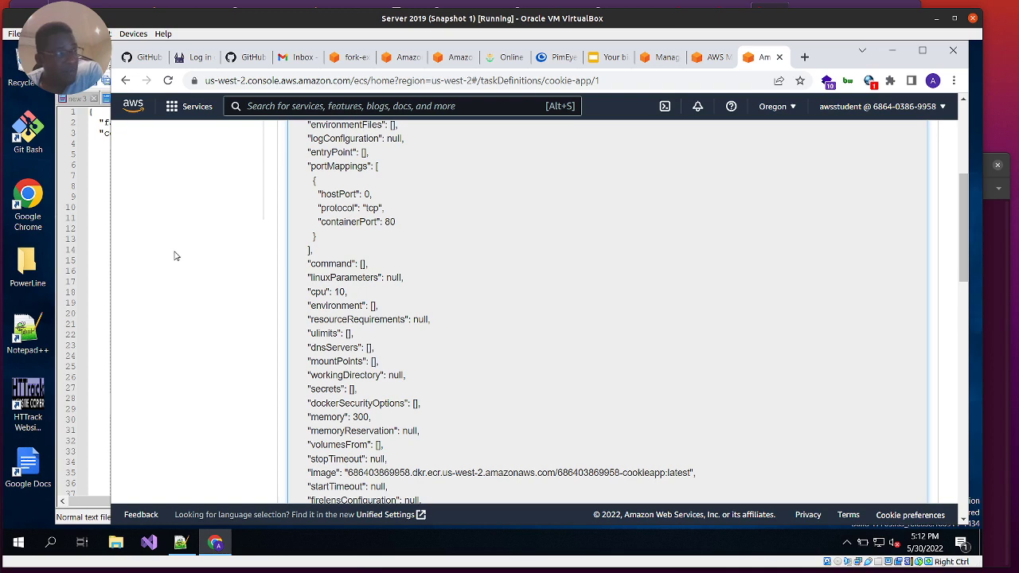
{"action": "scroll", "coordinate": [475, 198], "scroll_direction": "up", "scroll_amount": 4}
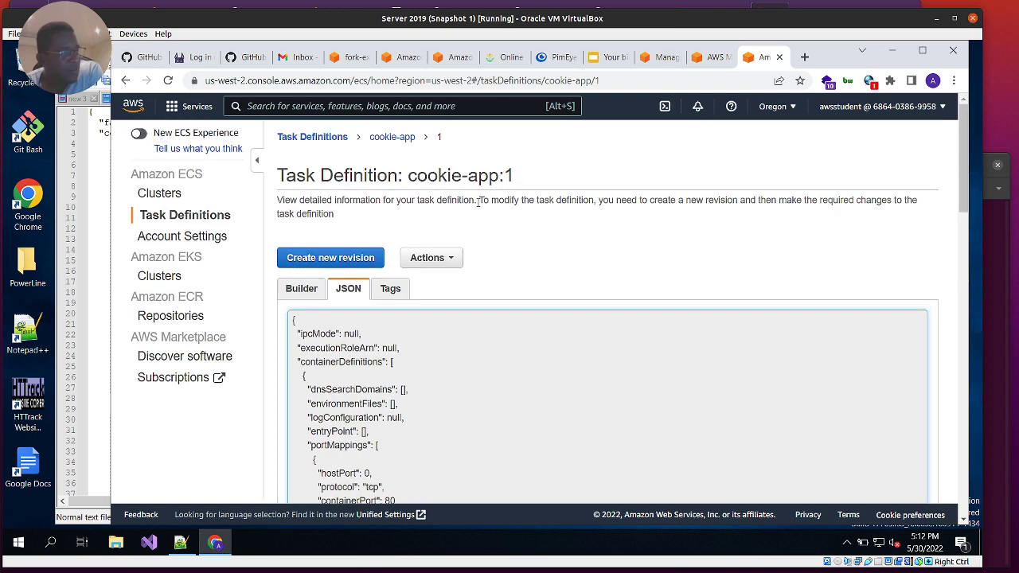
Return to the builder view of cookie-app:1 and check its network mode, task size and container definitions.
{"action": "left_click", "coordinate": [302, 290]}
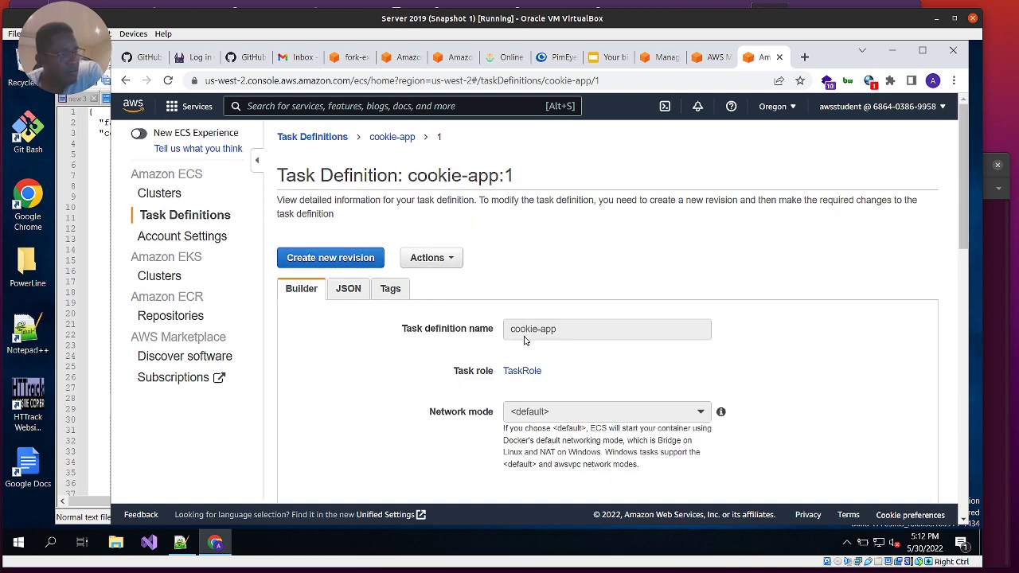
{"action": "scroll", "coordinate": [525, 340], "scroll_direction": "down", "scroll_amount": 2}
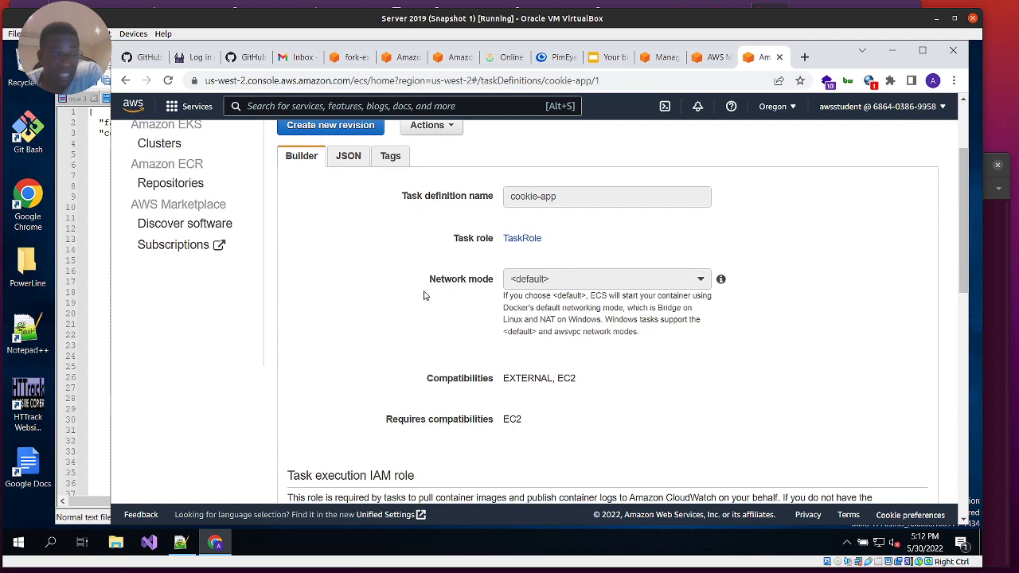
{"action": "scroll", "coordinate": [498, 355], "scroll_direction": "down", "scroll_amount": 6}
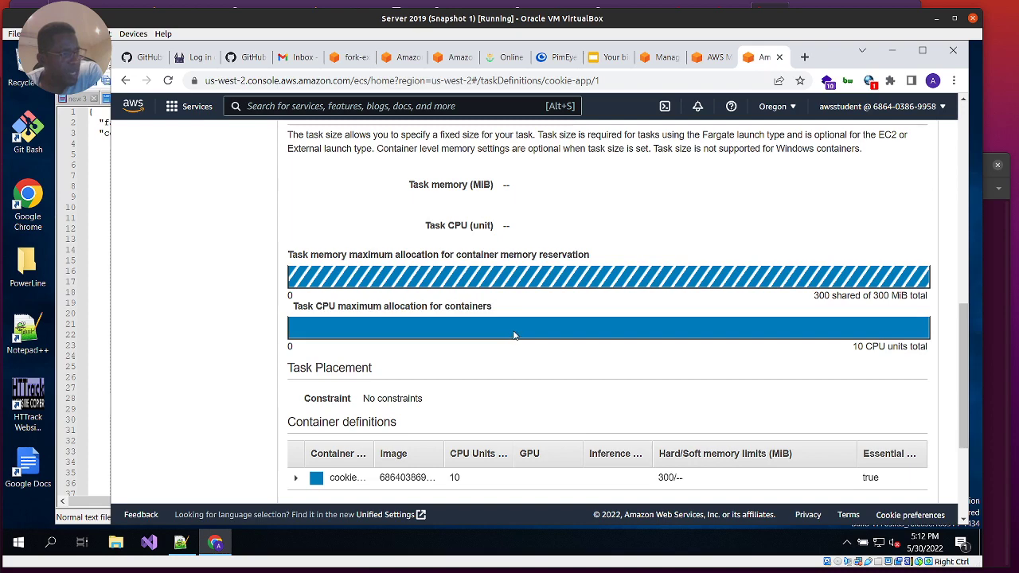
{"action": "scroll", "coordinate": [517, 334], "scroll_direction": "down", "scroll_amount": 3}
{"action": "scroll", "coordinate": [541, 316], "scroll_direction": "up", "scroll_amount": 15}
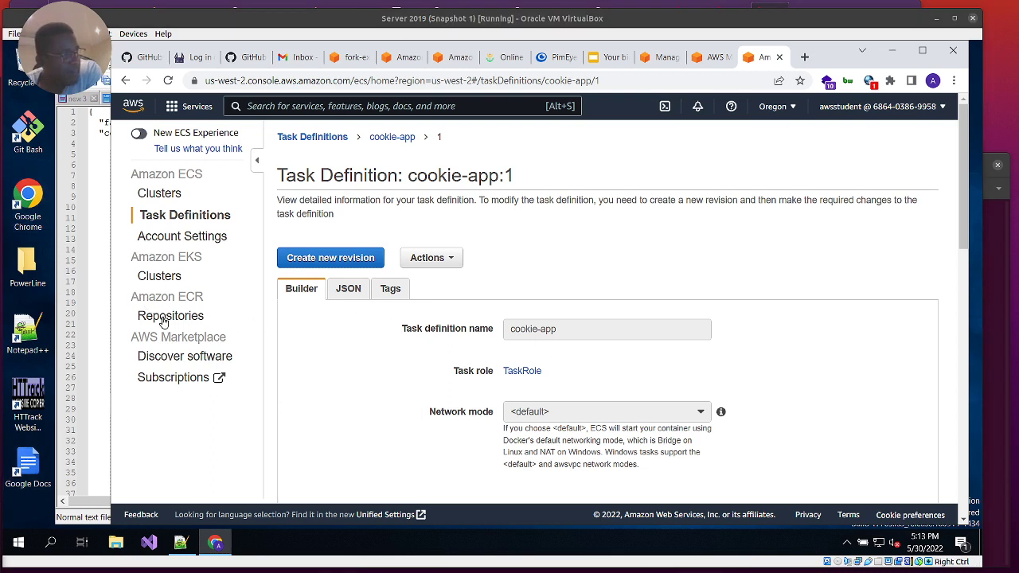
Open the Amazon ECR repositories and look at both the private and public repository lists.
{"action": "left_click", "coordinate": [167, 319]}
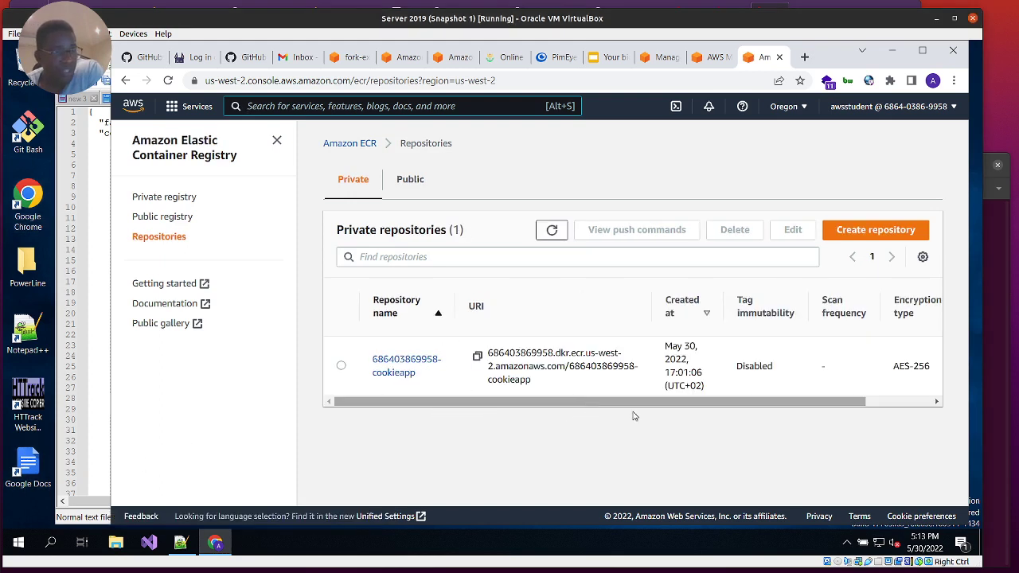
{"action": "left_click_drag", "start_coordinate": [634, 406], "coordinate": [708, 411]}
{"action": "left_click_drag", "start_coordinate": [619, 416], "coordinate": [531, 416]}
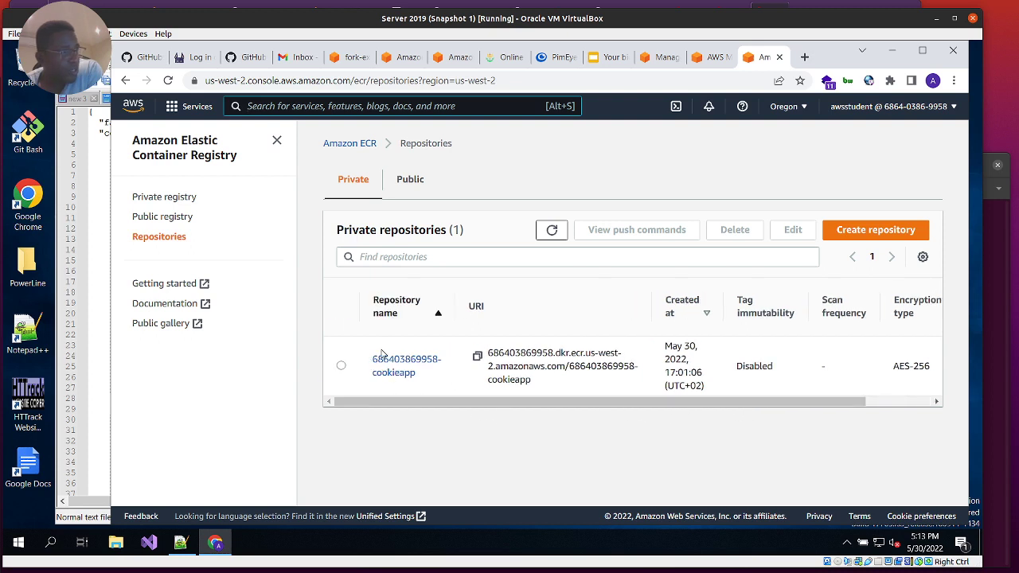
{"action": "left_click", "coordinate": [402, 182]}
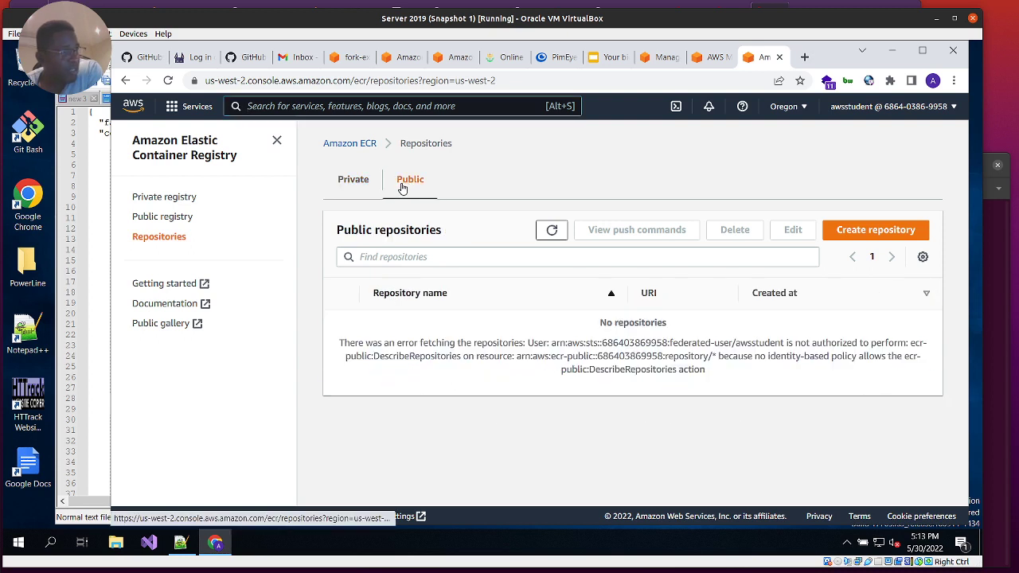
{"action": "left_click", "coordinate": [351, 183]}
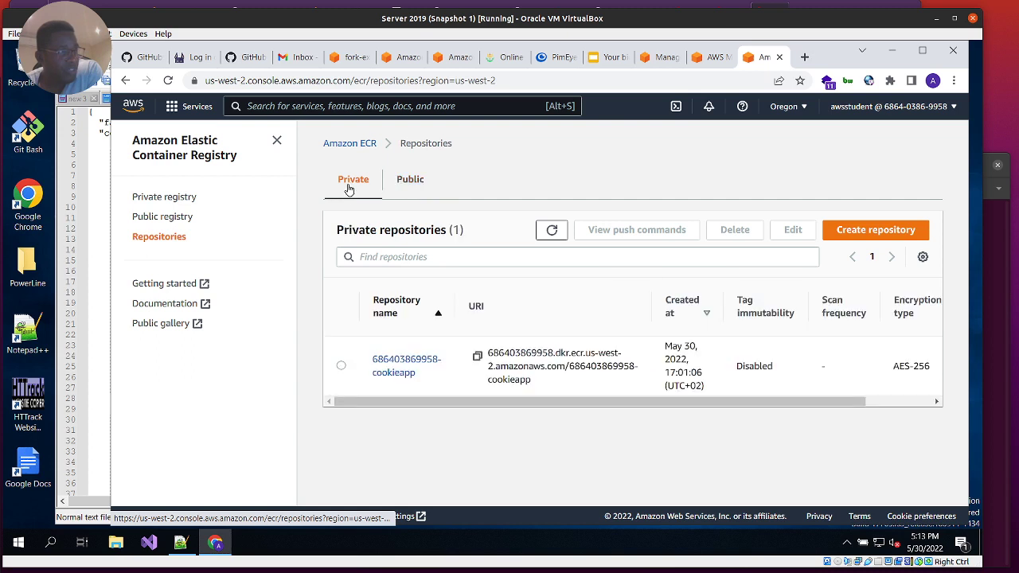
Open the details of the image tagged latest in the private cookieapp repository.
{"action": "left_click", "coordinate": [400, 363]}
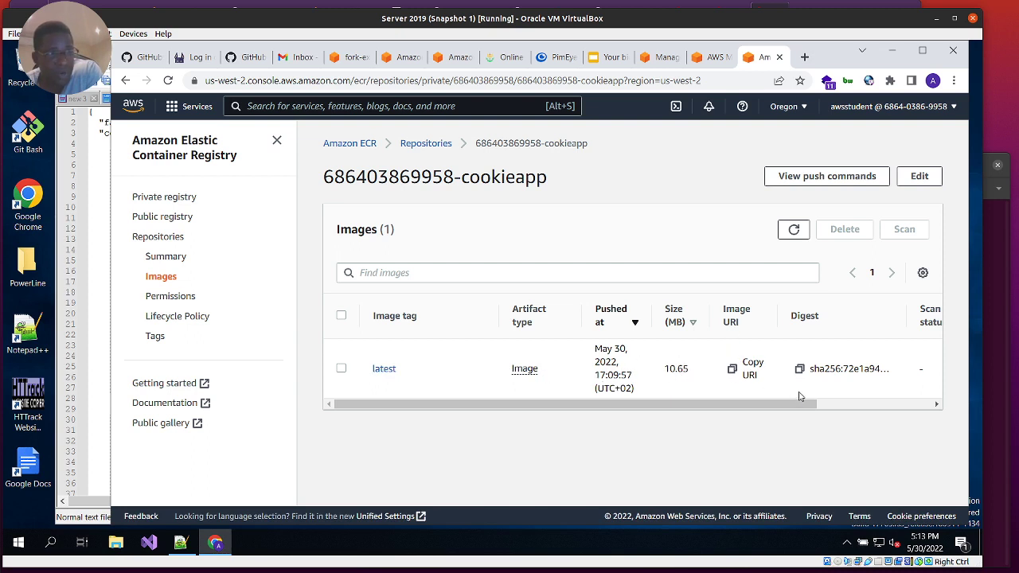
{"action": "scroll", "coordinate": [800, 395], "scroll_direction": "right", "scroll_amount": 2}
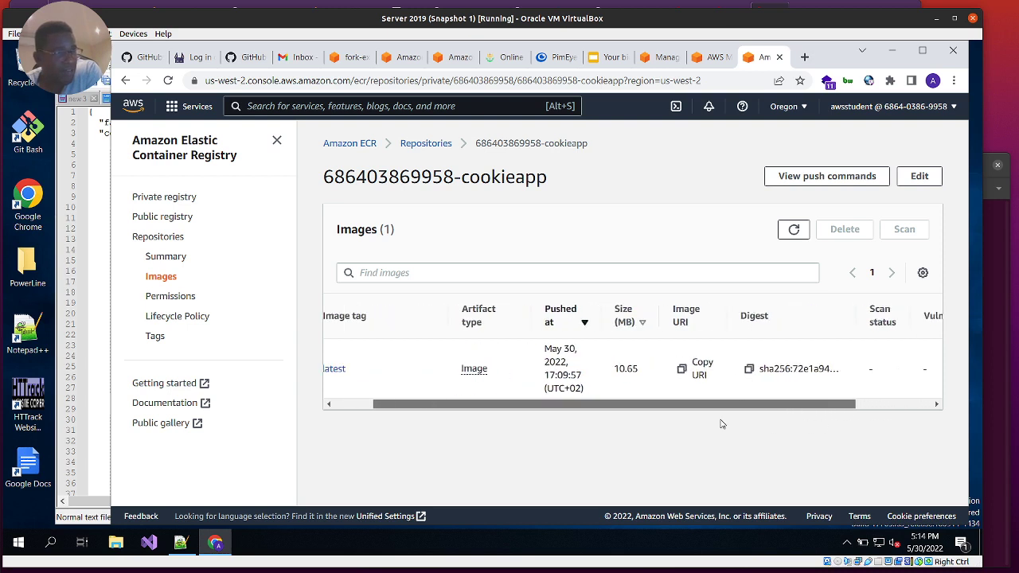
{"action": "scroll", "coordinate": [478, 382], "scroll_direction": "left", "scroll_amount": 2}
{"action": "left_click", "coordinate": [379, 369]}
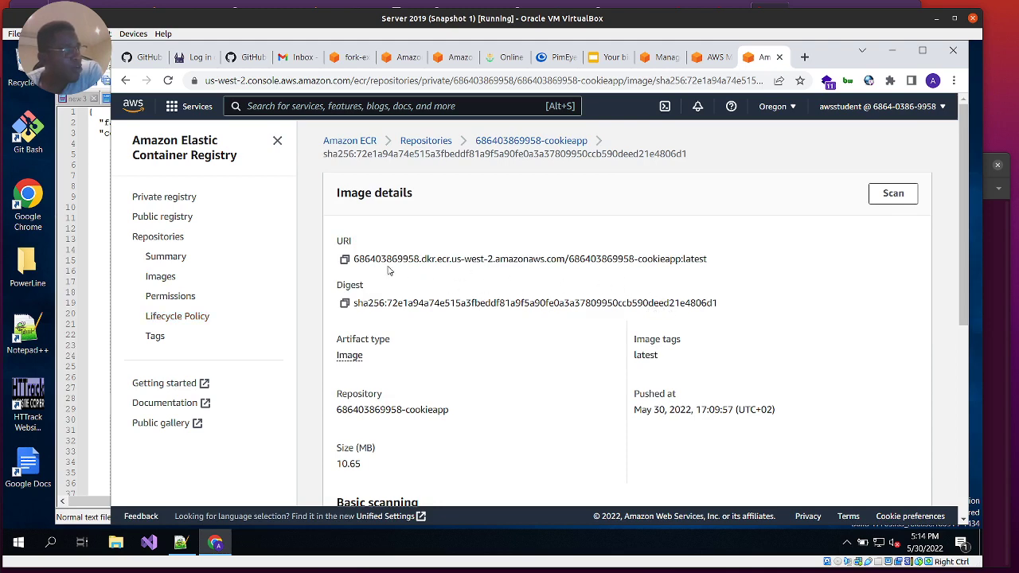
Examine the latest image's URI, digest, size, scan status and replication status.
{"action": "scroll", "coordinate": [464, 322], "scroll_direction": "down", "scroll_amount": 5}
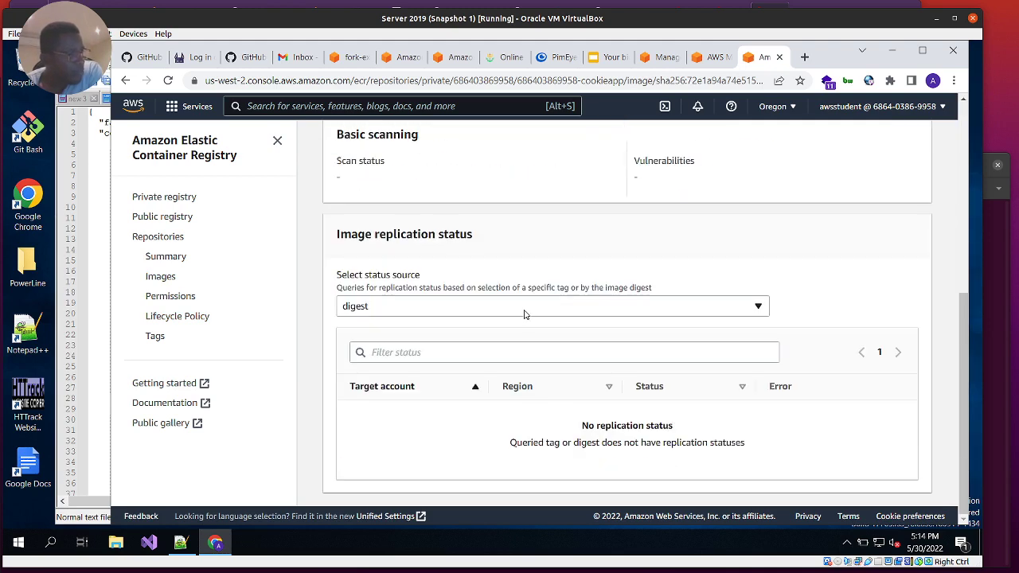
{"action": "scroll", "coordinate": [554, 306], "scroll_direction": "up", "scroll_amount": 4}
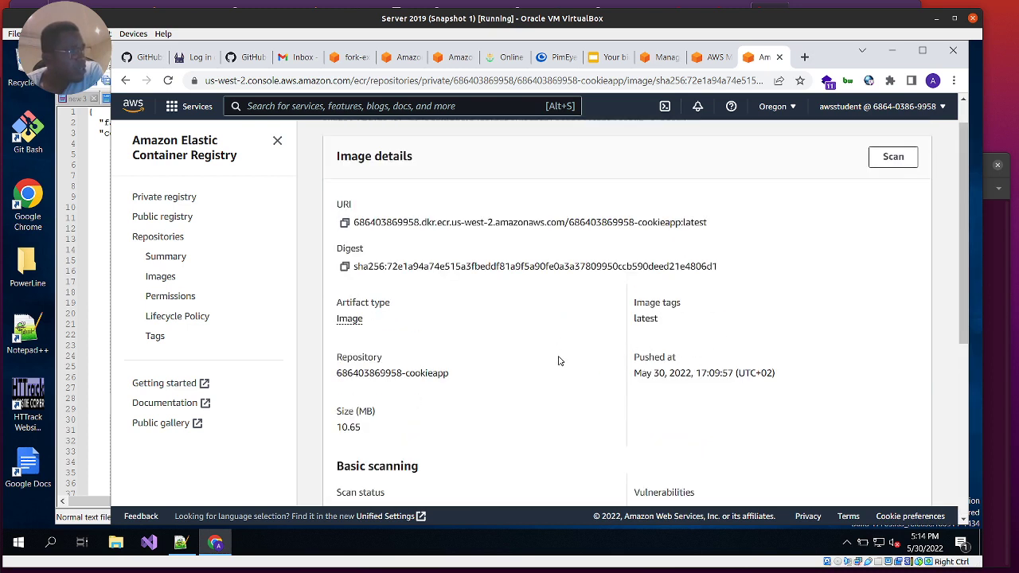
{"action": "scroll", "coordinate": [621, 326], "scroll_direction": "down", "scroll_amount": 1}
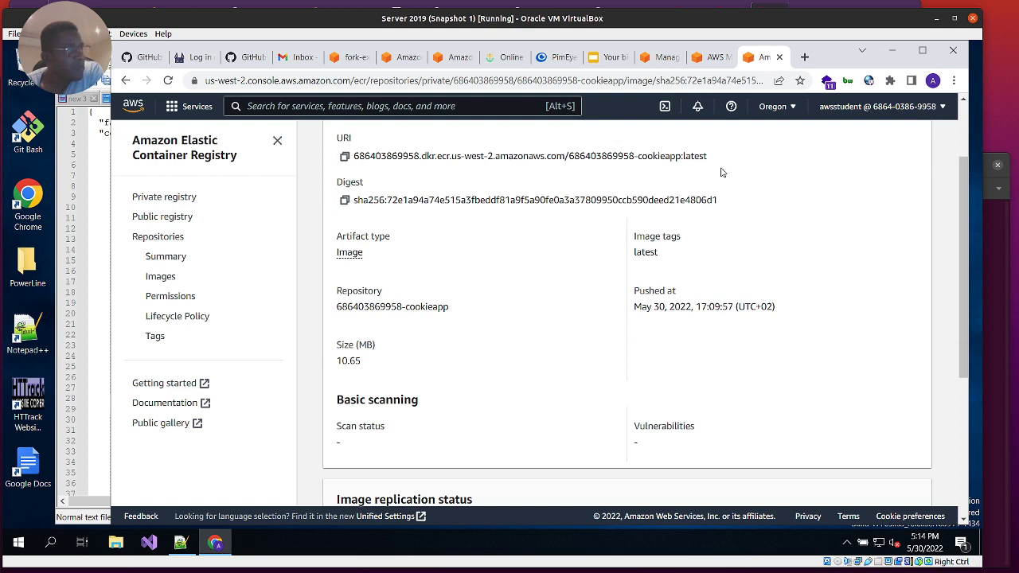
{"action": "scroll", "coordinate": [553, 331], "scroll_direction": "down", "scroll_amount": 3}
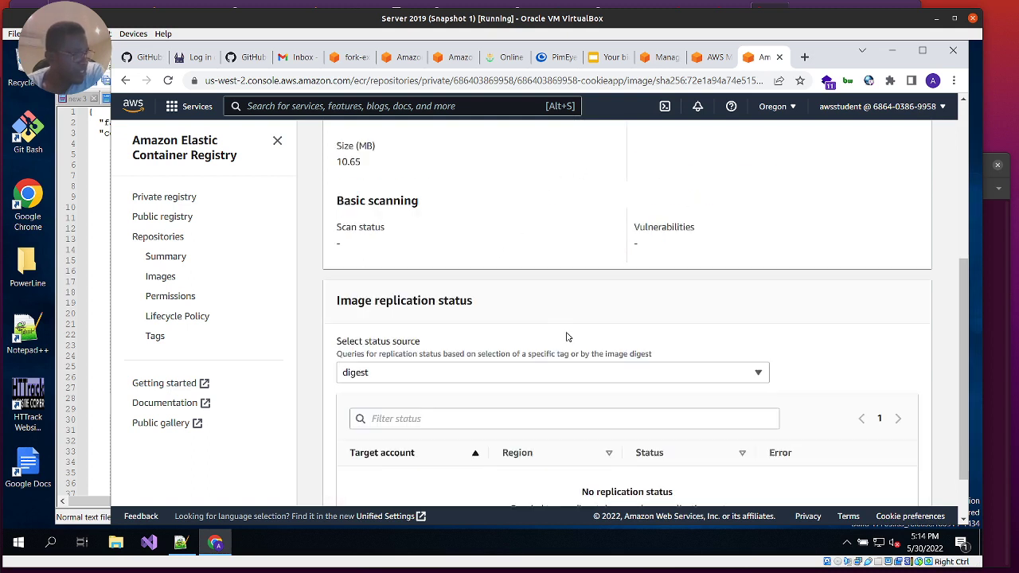
{"action": "scroll", "coordinate": [569, 335], "scroll_direction": "up", "scroll_amount": 4}
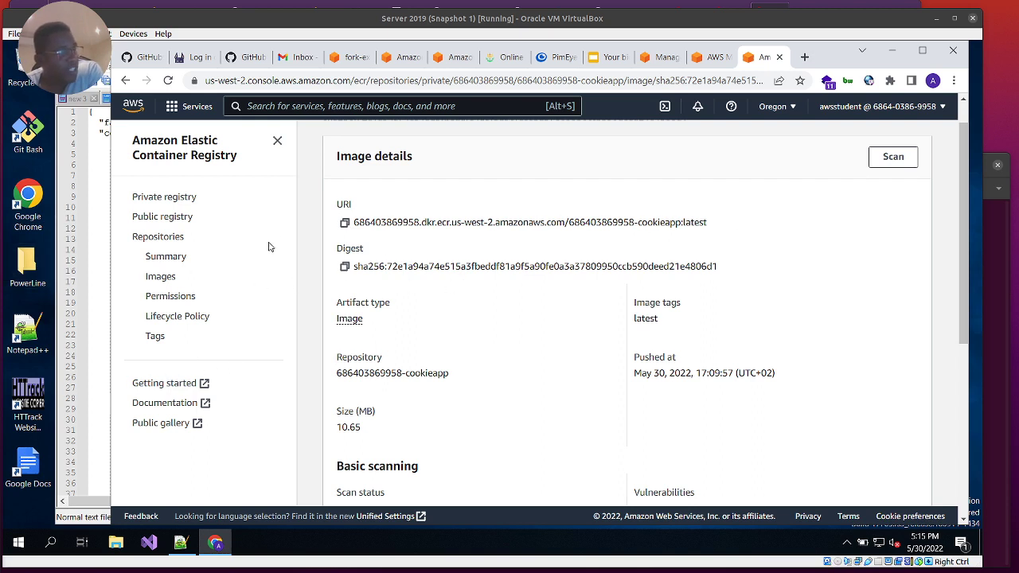
{"action": "scroll", "coordinate": [314, 229], "scroll_direction": "up", "scroll_amount": 1}
{"action": "left_click", "coordinate": [350, 141]}
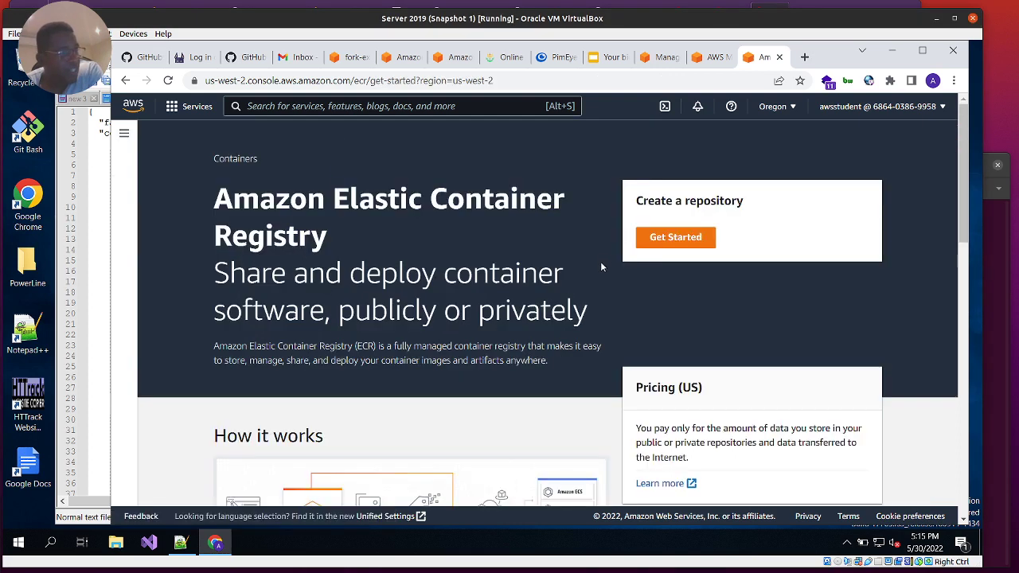
{"action": "left_click", "coordinate": [691, 242]}
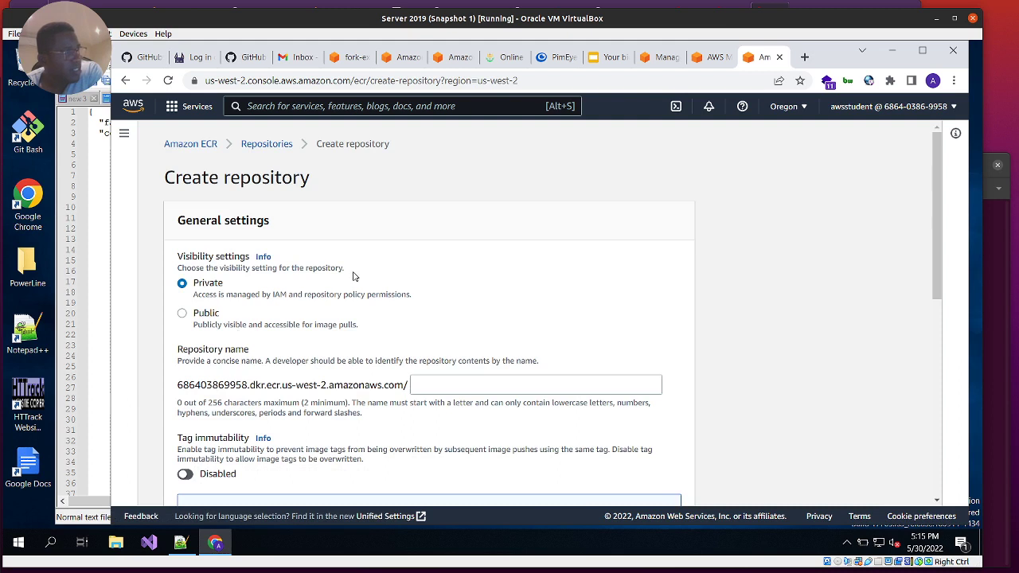
{"action": "left_click", "coordinate": [191, 144]}
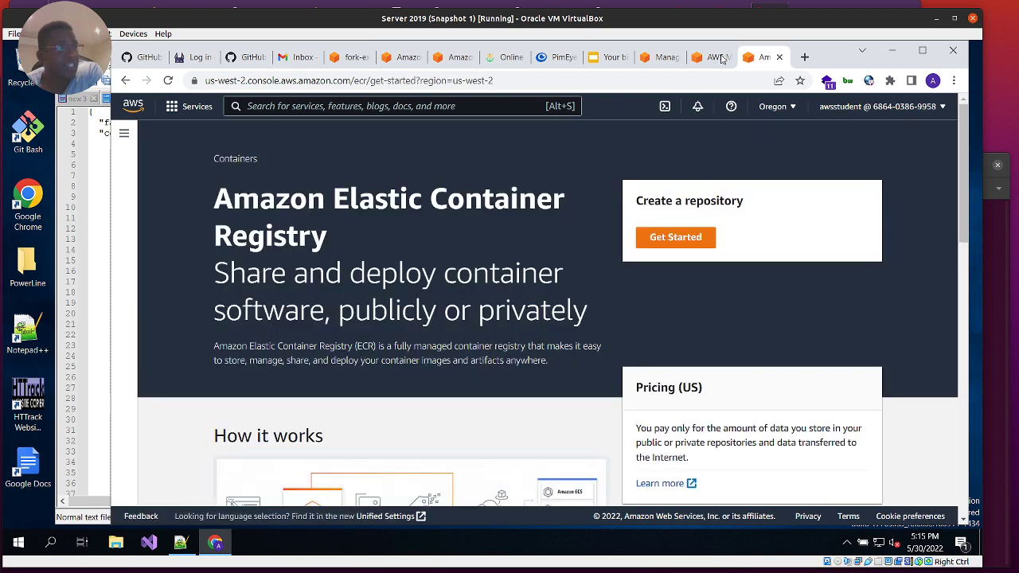
Search the AWS services for "ecs" and open Elastic Container Service.
{"action": "left_click", "coordinate": [719, 57]}
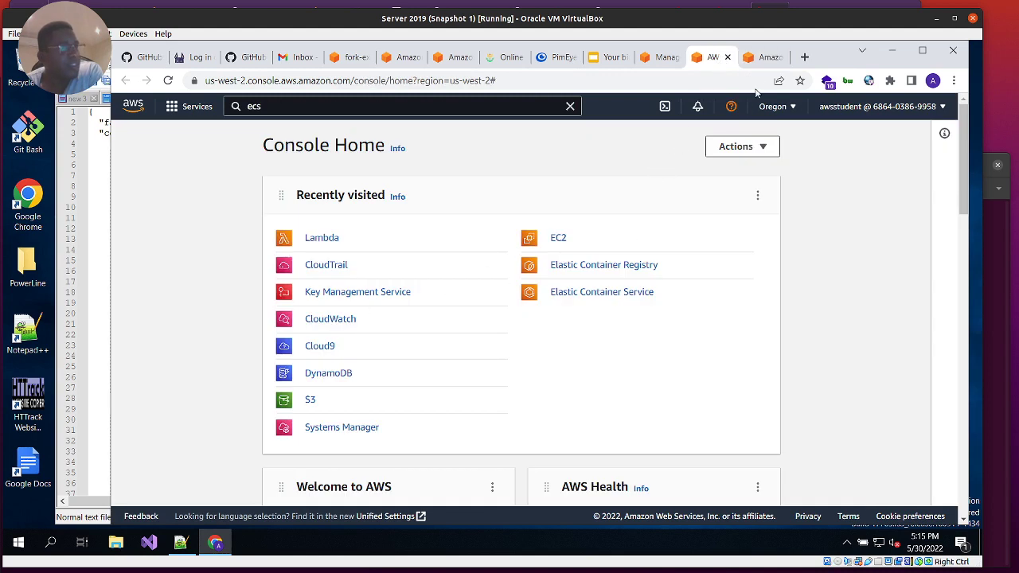
{"action": "left_click", "coordinate": [761, 58]}
{"action": "left_click", "coordinate": [419, 107]}
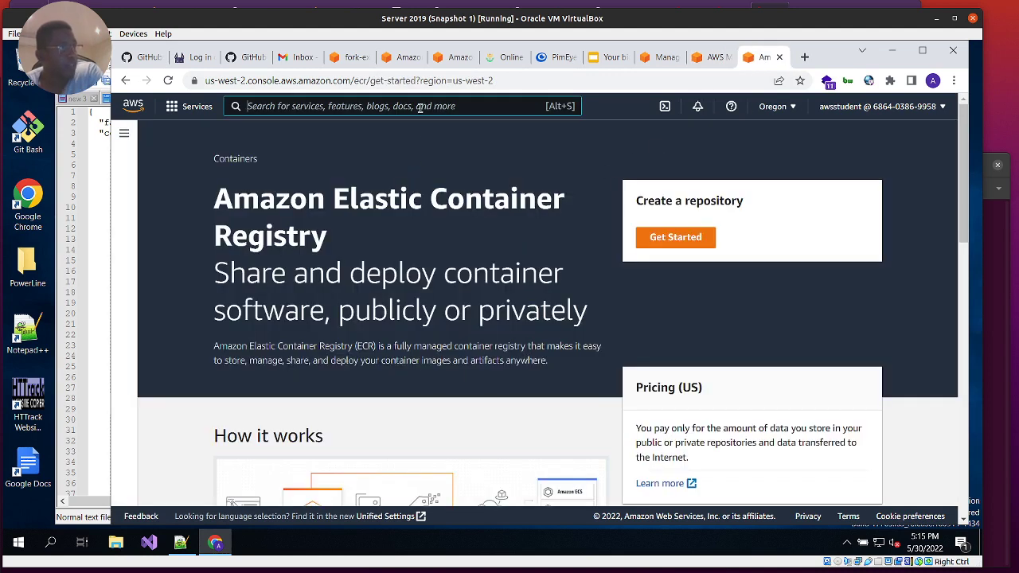
{"action": "type", "text": "ecs"}
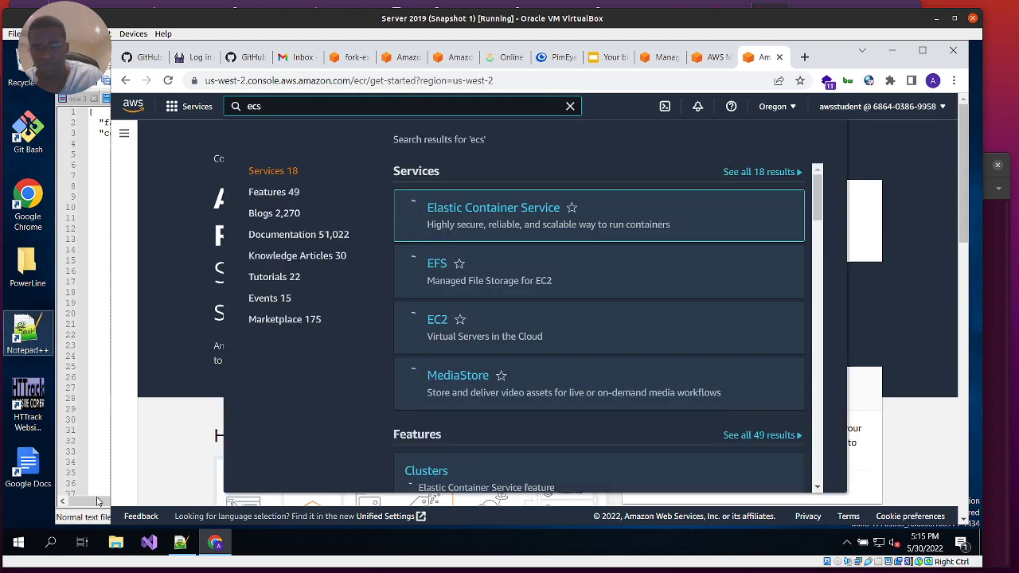
{"action": "left_click", "coordinate": [490, 210]}
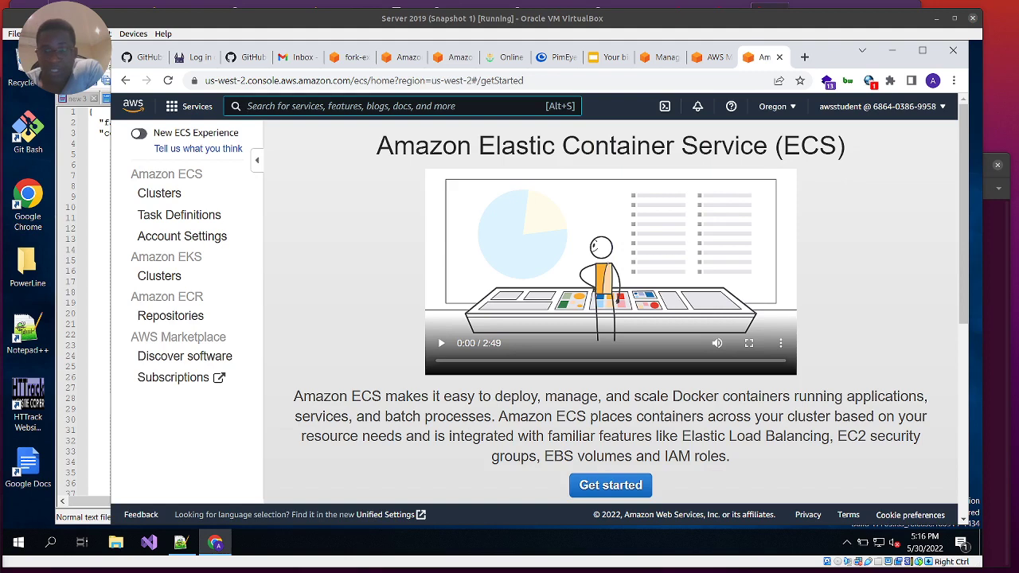
Start creating a new ECS cluster with the EC2 Linux + Networking template and proceed to its configuration.
{"action": "left_click", "coordinate": [156, 197]}
{"action": "left_click", "coordinate": [323, 232]}
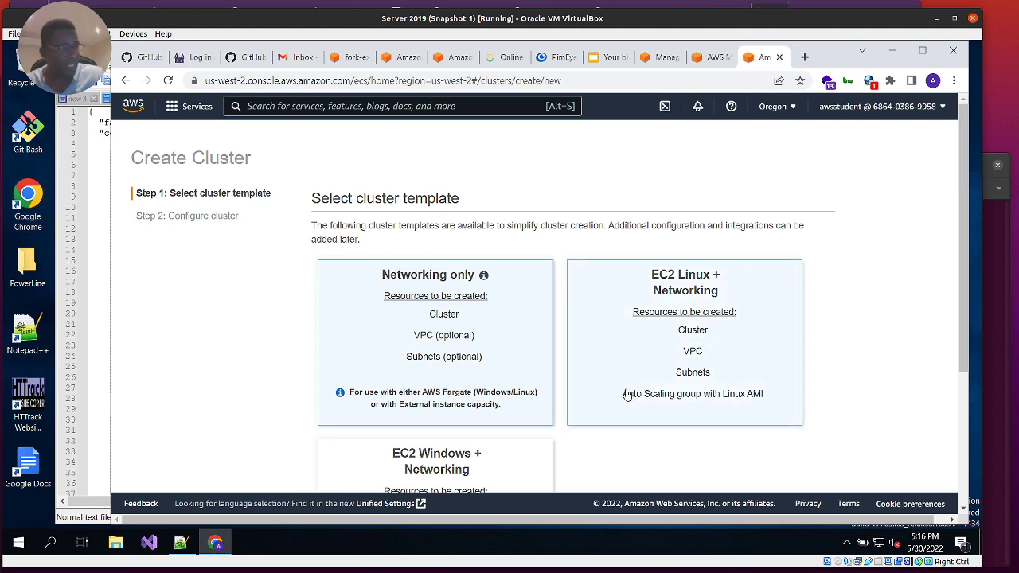
{"action": "scroll", "coordinate": [545, 331], "scroll_direction": "down", "scroll_amount": 2}
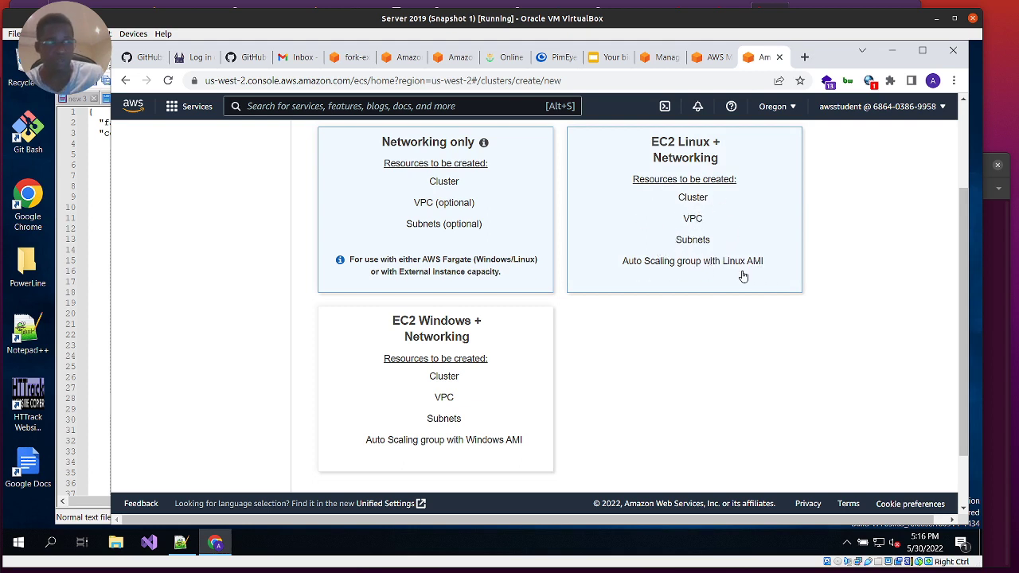
{"action": "left_click", "coordinate": [726, 186]}
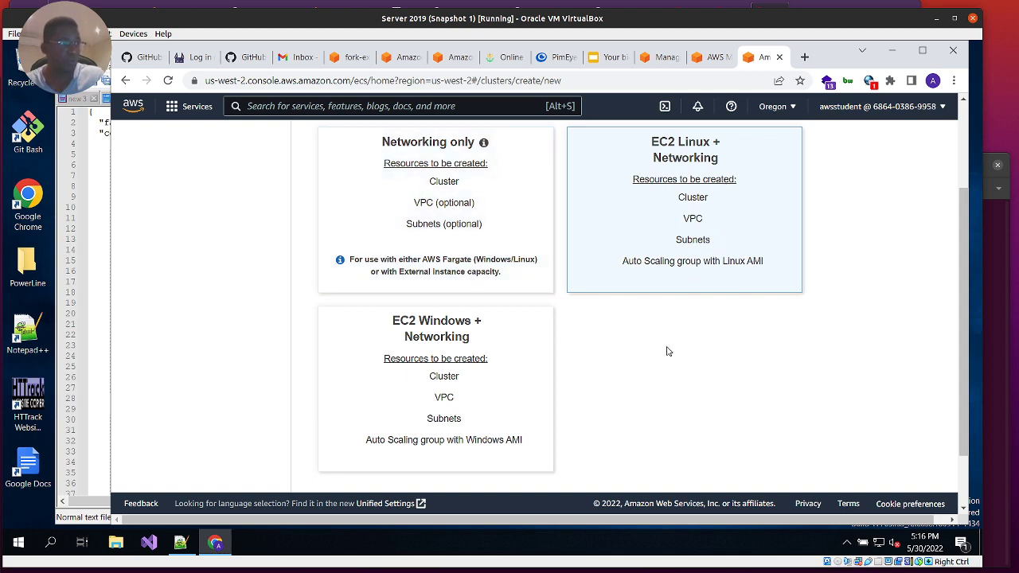
{"action": "scroll", "coordinate": [669, 351], "scroll_direction": "down", "scroll_amount": 2}
{"action": "left_click", "coordinate": [798, 463]}
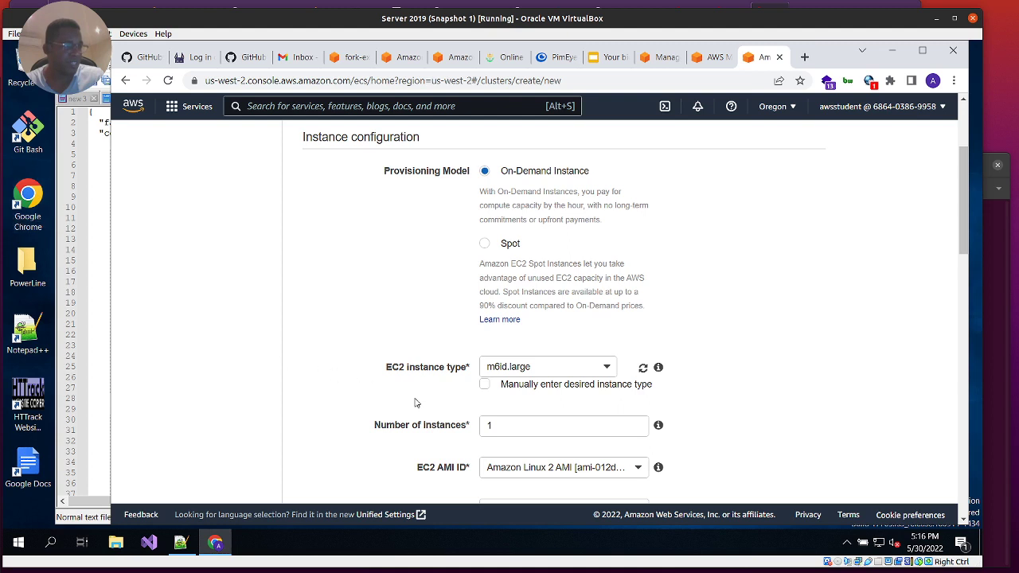
Set the cluster's EC2 instance type to t3.small.
{"action": "scroll", "coordinate": [565, 360], "scroll_direction": "down", "scroll_amount": 1}
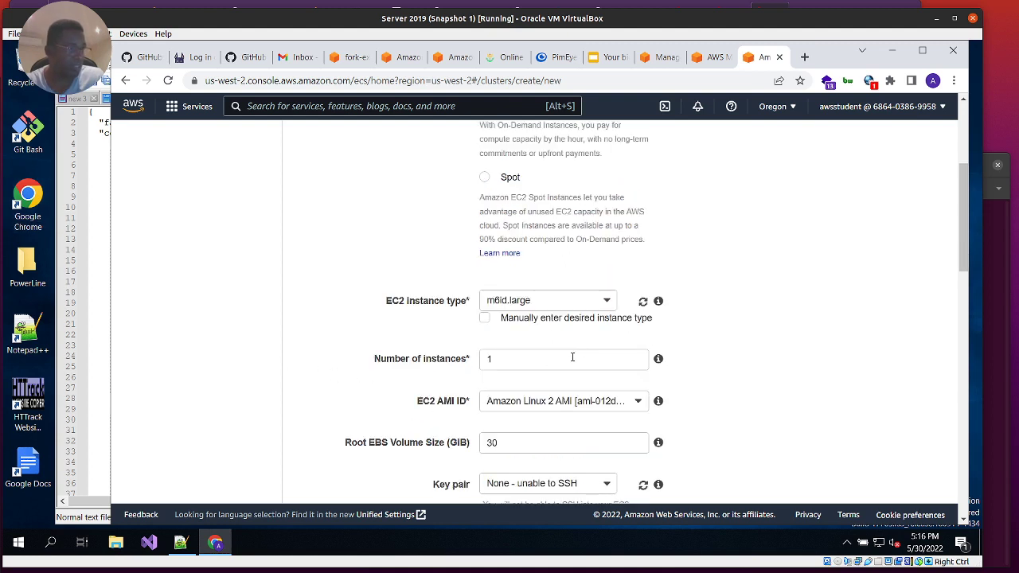
{"action": "left_click", "coordinate": [560, 308]}
{"action": "scroll", "coordinate": [546, 364], "scroll_direction": "down", "scroll_amount": 5}
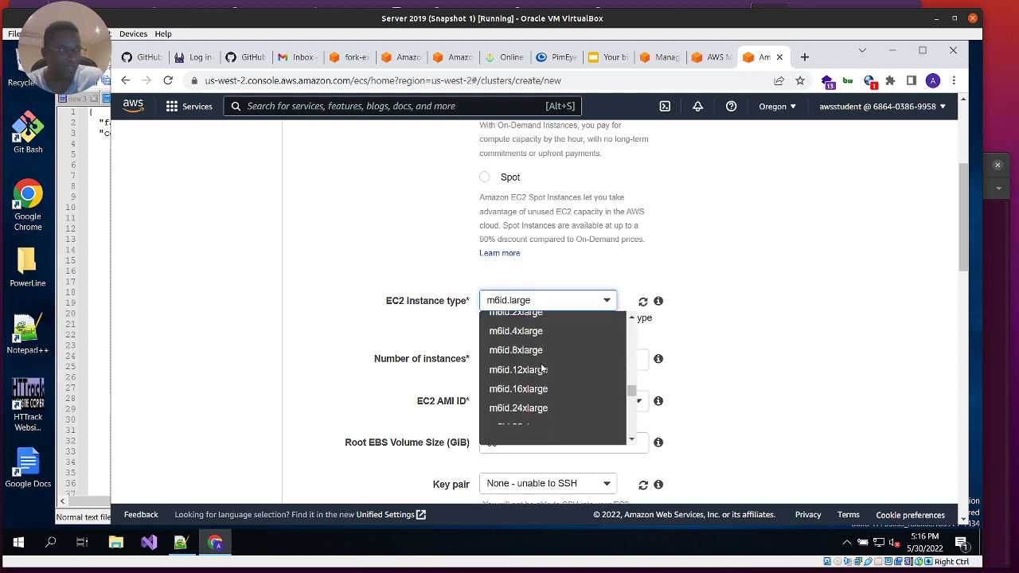
{"action": "scroll", "coordinate": [553, 391], "scroll_direction": "down", "scroll_amount": 2}
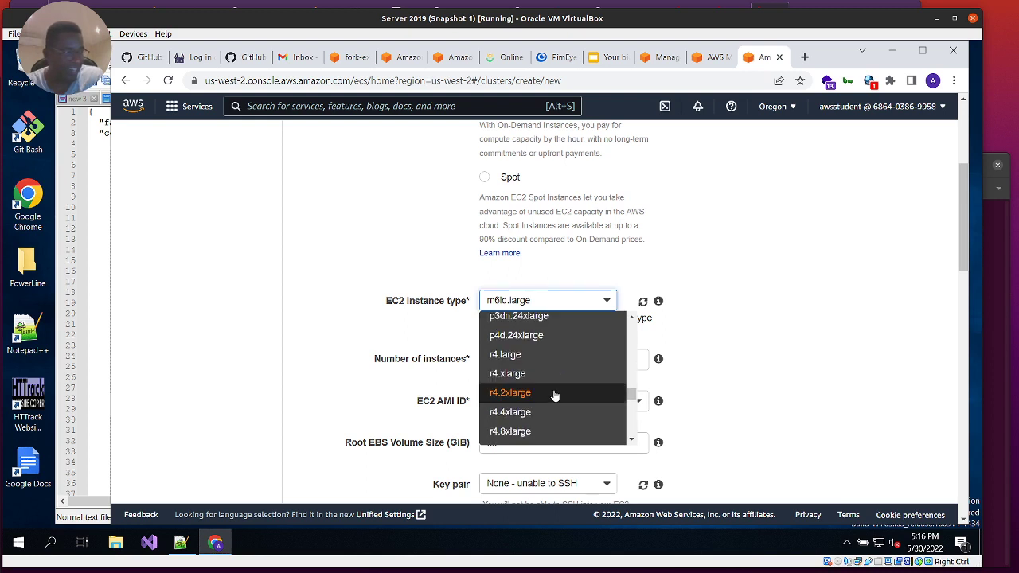
{"action": "scroll", "coordinate": [554, 393], "scroll_direction": "down", "scroll_amount": 6}
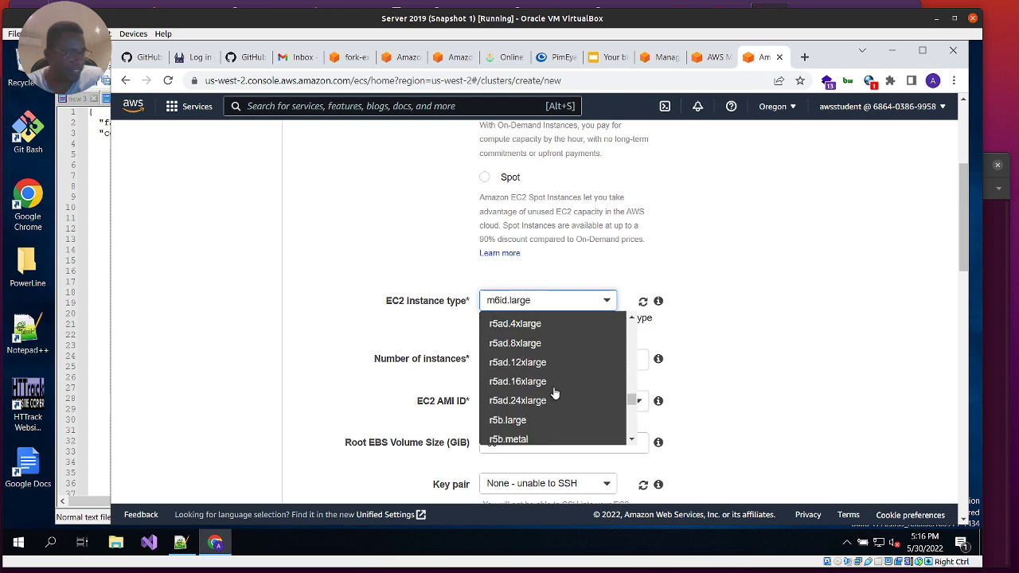
{"action": "scroll", "coordinate": [555, 394], "scroll_direction": "down", "scroll_amount": 2}
{"action": "scroll", "coordinate": [555, 392], "scroll_direction": "down", "scroll_amount": 5}
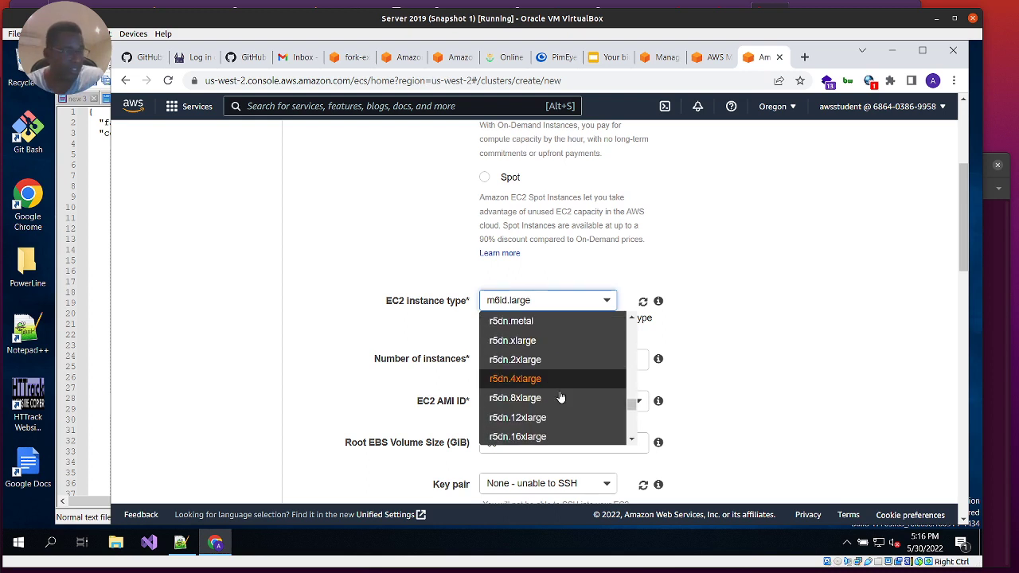
{"action": "scroll", "coordinate": [564, 401], "scroll_direction": "down", "scroll_amount": 12}
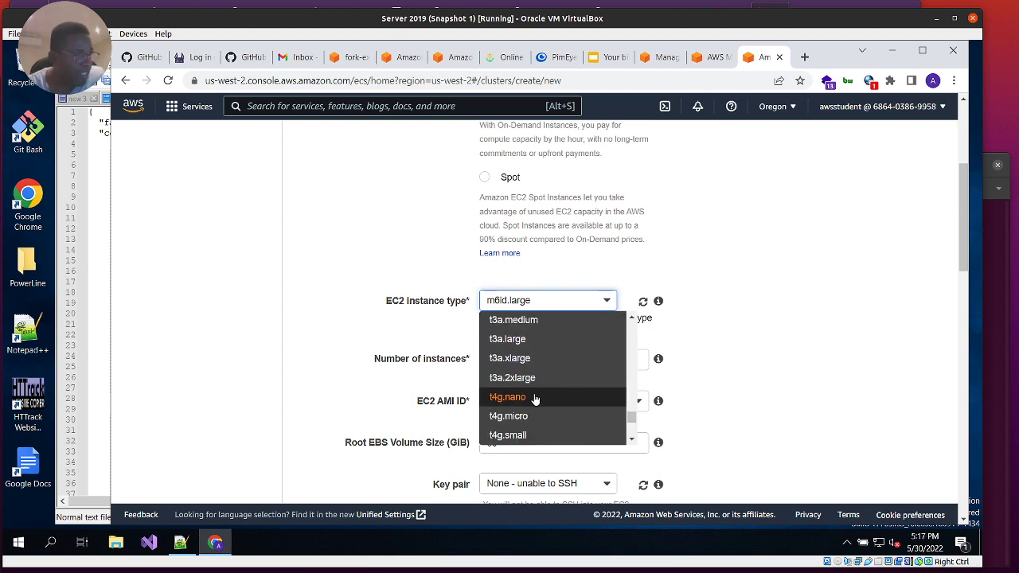
{"action": "scroll", "coordinate": [518, 416], "scroll_direction": "down", "scroll_amount": 1}
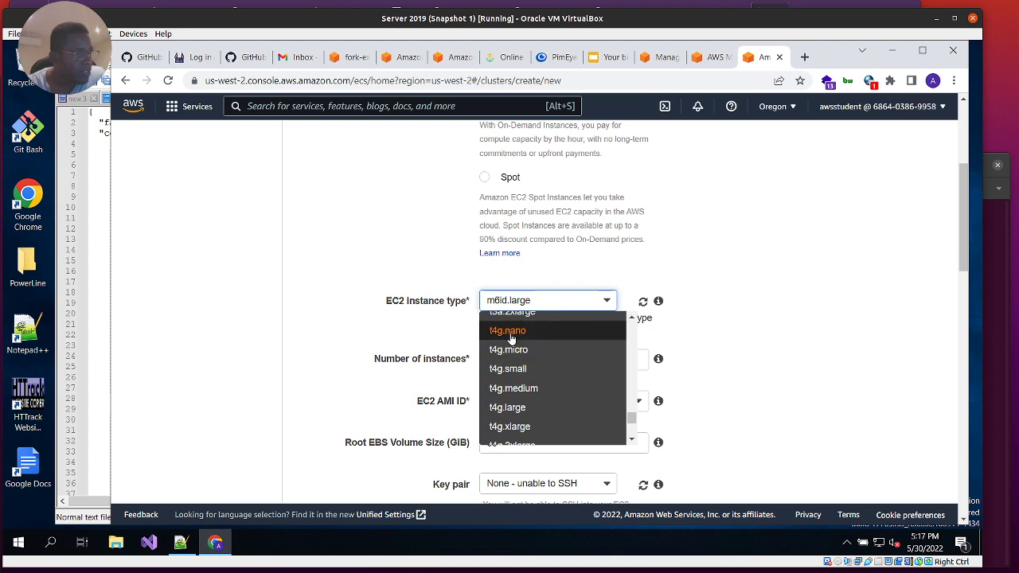
{"action": "scroll", "coordinate": [512, 342], "scroll_direction": "down", "scroll_amount": 1}
{"action": "scroll", "coordinate": [512, 340], "scroll_direction": "up", "scroll_amount": 5}
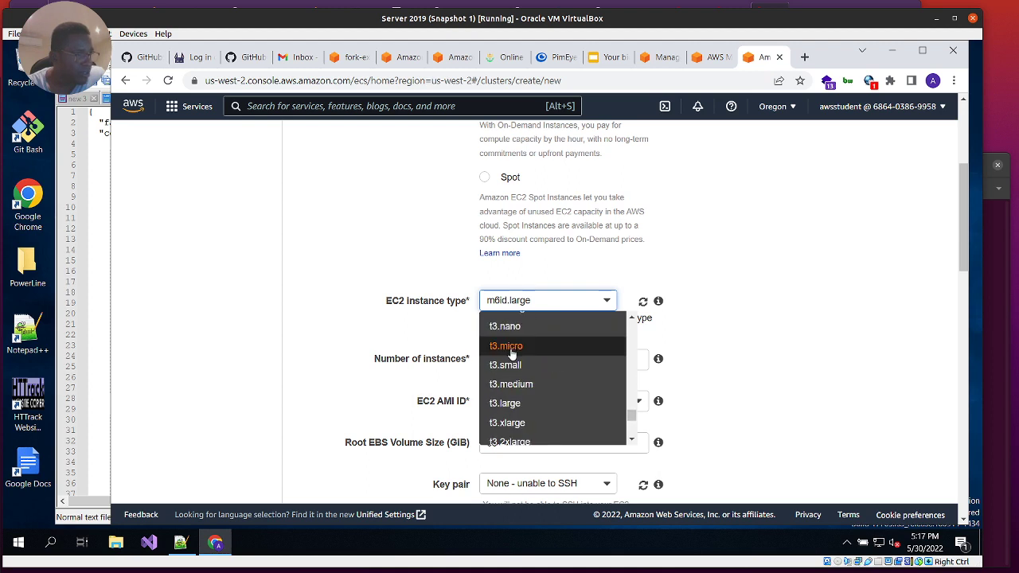
{"action": "scroll", "coordinate": [509, 338], "scroll_direction": "down", "scroll_amount": 1}
{"action": "scroll", "coordinate": [507, 337], "scroll_direction": "up", "scroll_amount": 1}
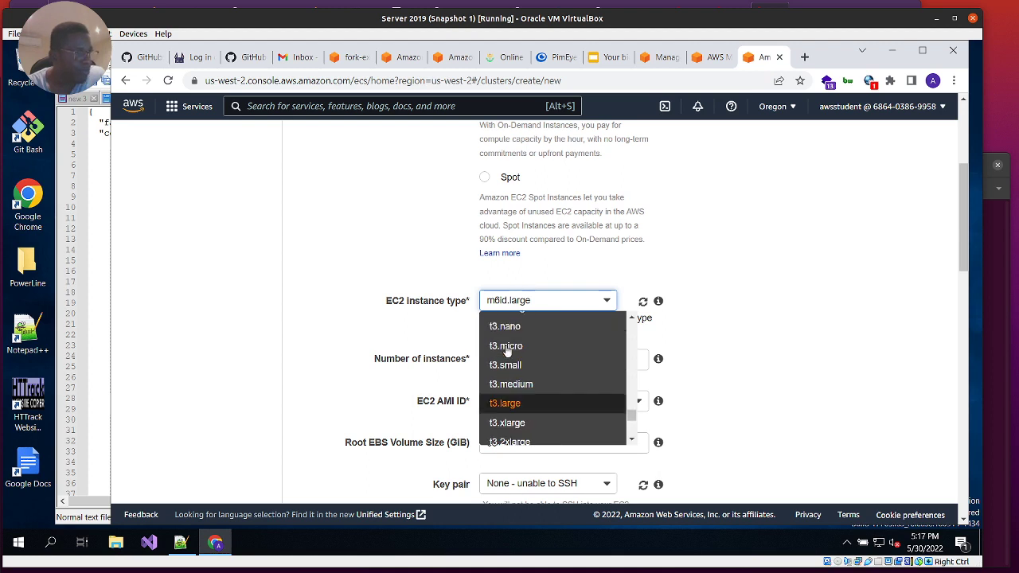
{"action": "left_click", "coordinate": [505, 365]}
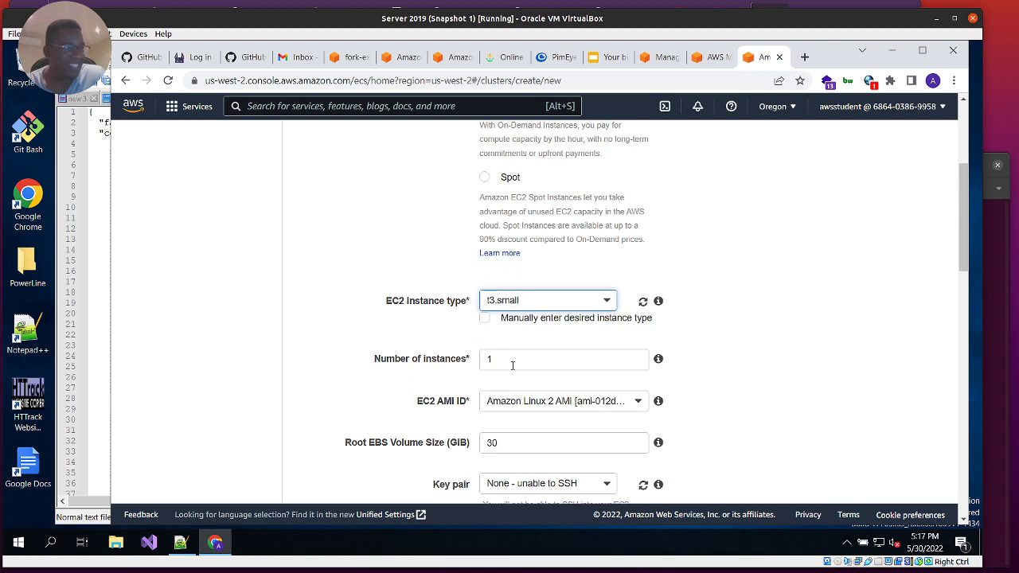
Name the cluster CookieAppCluster.
{"action": "scroll", "coordinate": [512, 365], "scroll_direction": "up", "scroll_amount": 3}
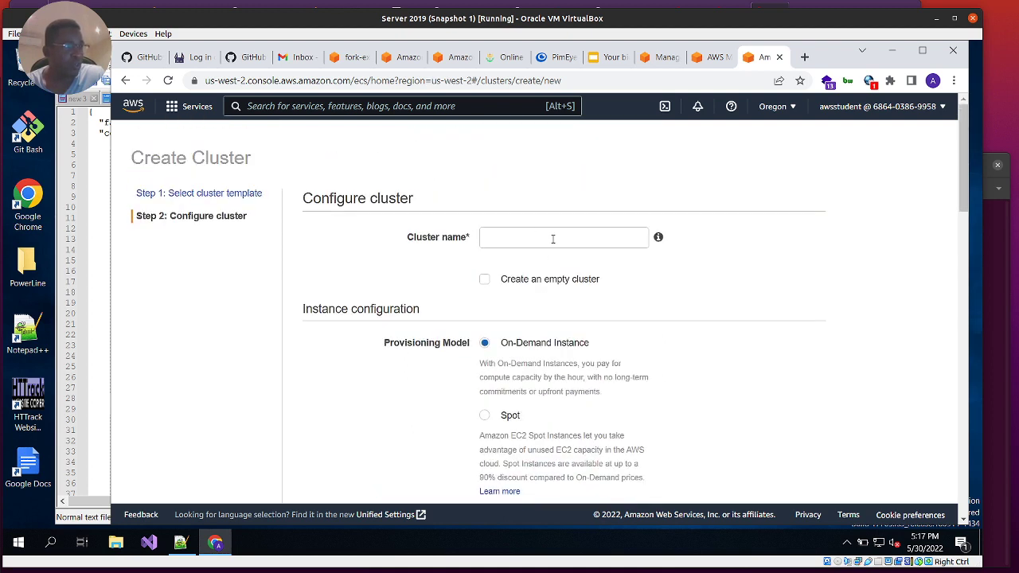
{"action": "left_click", "coordinate": [557, 238]}
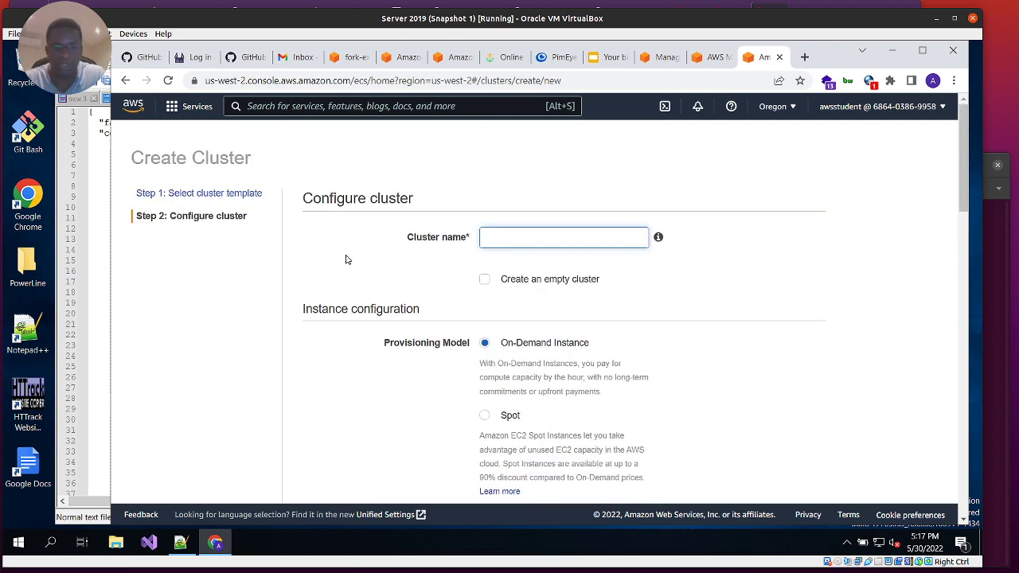
{"action": "type", "text": "CookieAppCluster"}
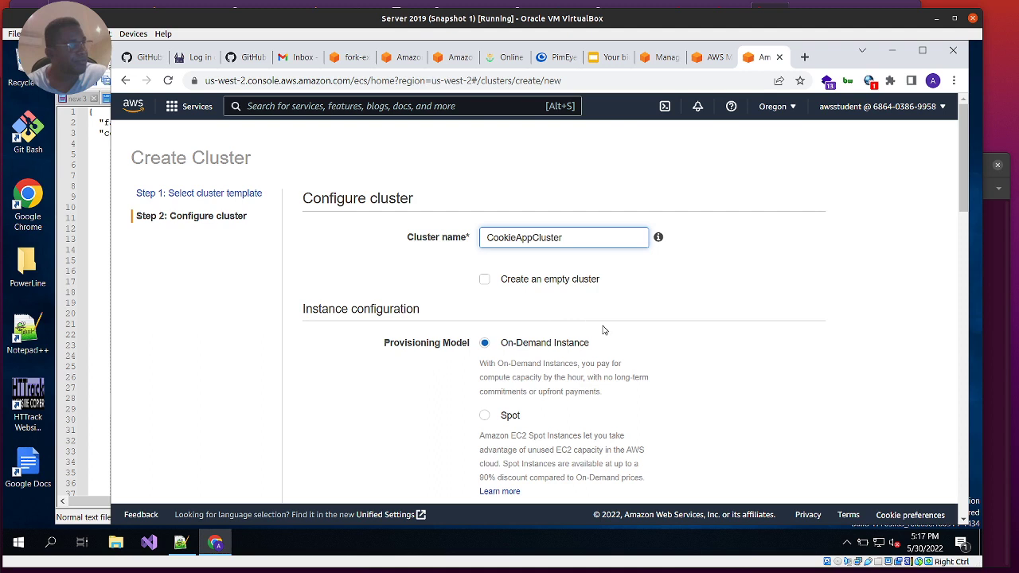
Select the existing CookieAppScalingVPC (10.60.0.0/16) as the VPC for the cluster's container instances.
{"action": "scroll", "coordinate": [619, 326], "scroll_direction": "down", "scroll_amount": 2}
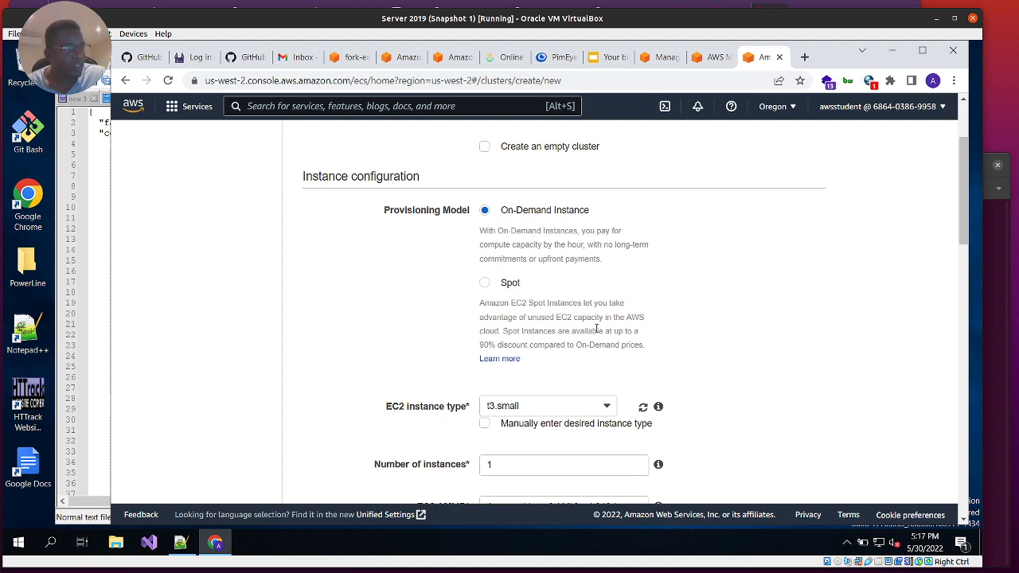
{"action": "scroll", "coordinate": [597, 329], "scroll_direction": "down", "scroll_amount": 3}
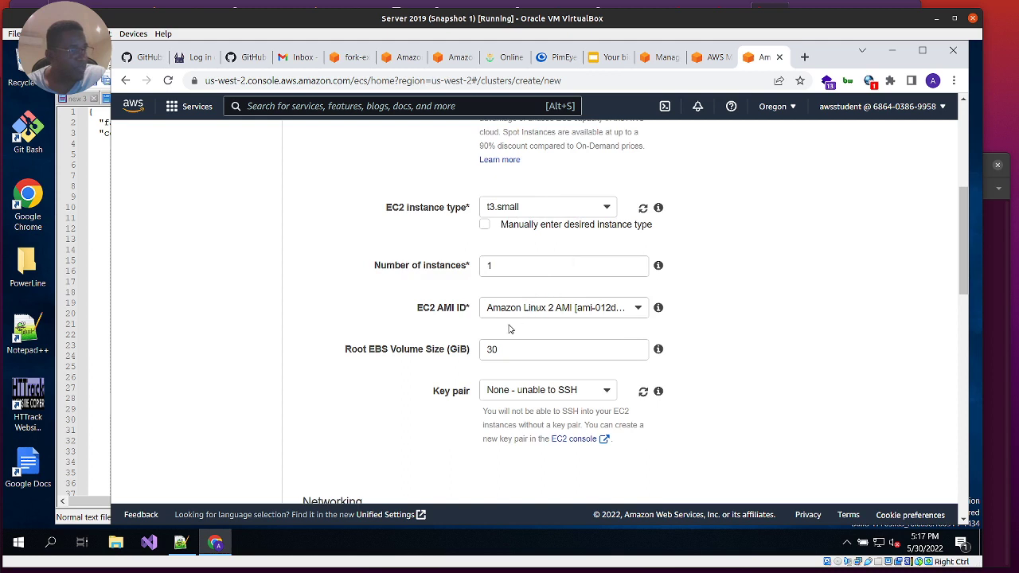
{"action": "scroll", "coordinate": [541, 306], "scroll_direction": "down", "scroll_amount": 1}
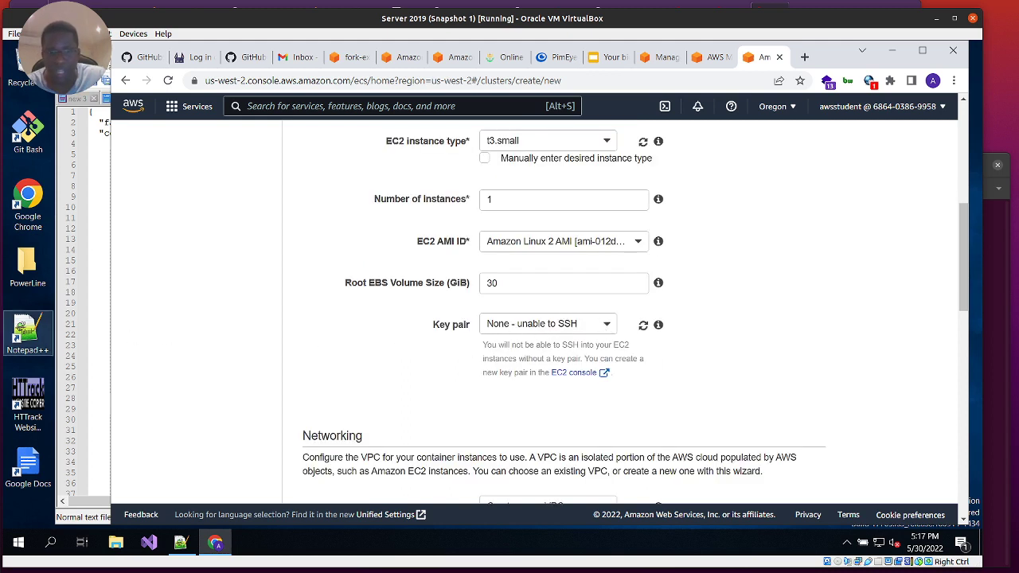
{"action": "scroll", "coordinate": [458, 385], "scroll_direction": "down", "scroll_amount": 3}
{"action": "scroll", "coordinate": [509, 374], "scroll_direction": "down", "scroll_amount": 1}
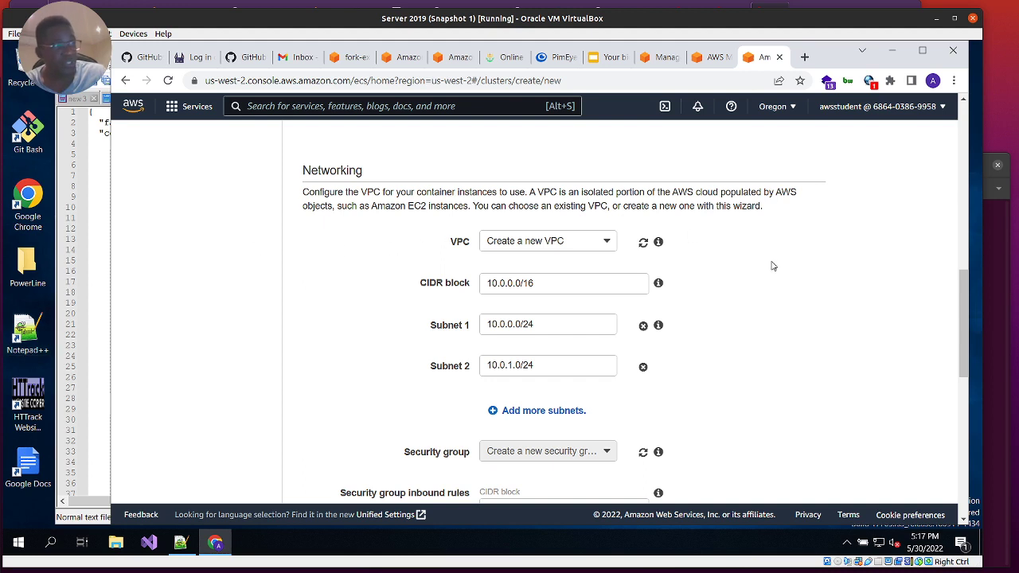
{"action": "left_click", "coordinate": [590, 244]}
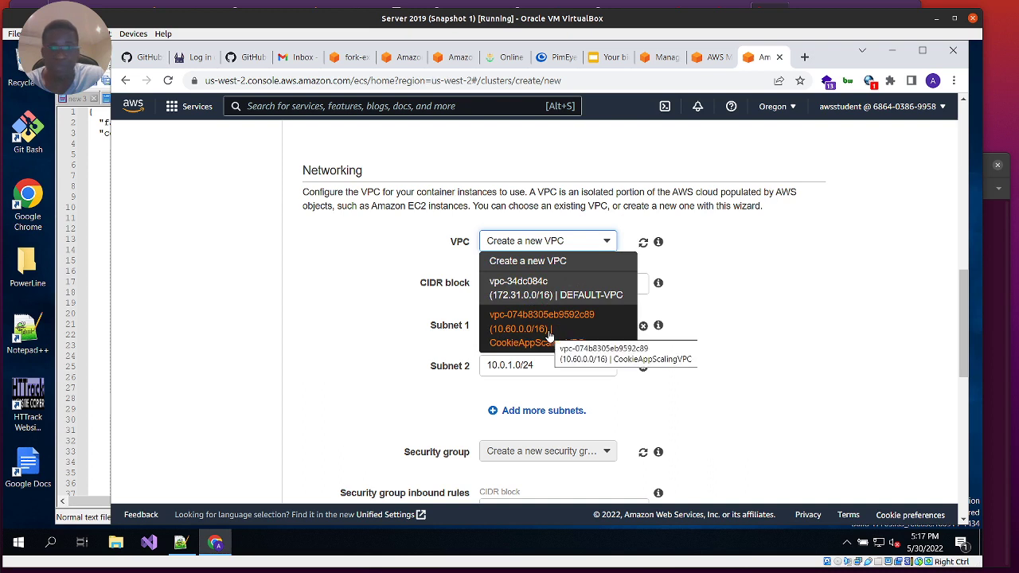
{"action": "left_click", "coordinate": [549, 336]}
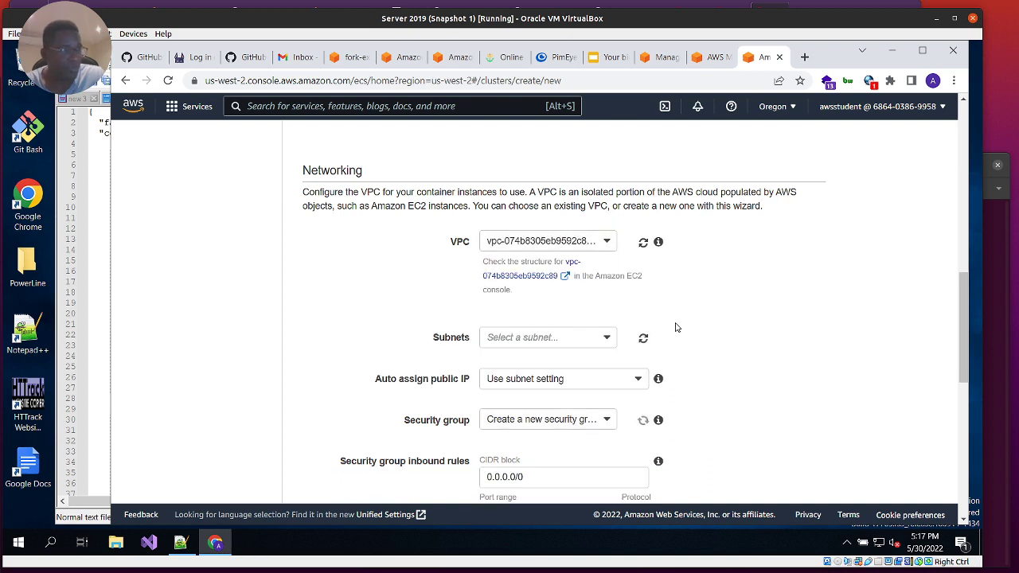
Add the CookieAppScaling PublicSubnet1 subnet (10.60.0.0/24, us-west-2a) to the cluster's networking settings.
{"action": "scroll", "coordinate": [733, 313], "scroll_direction": "down", "scroll_amount": 2}
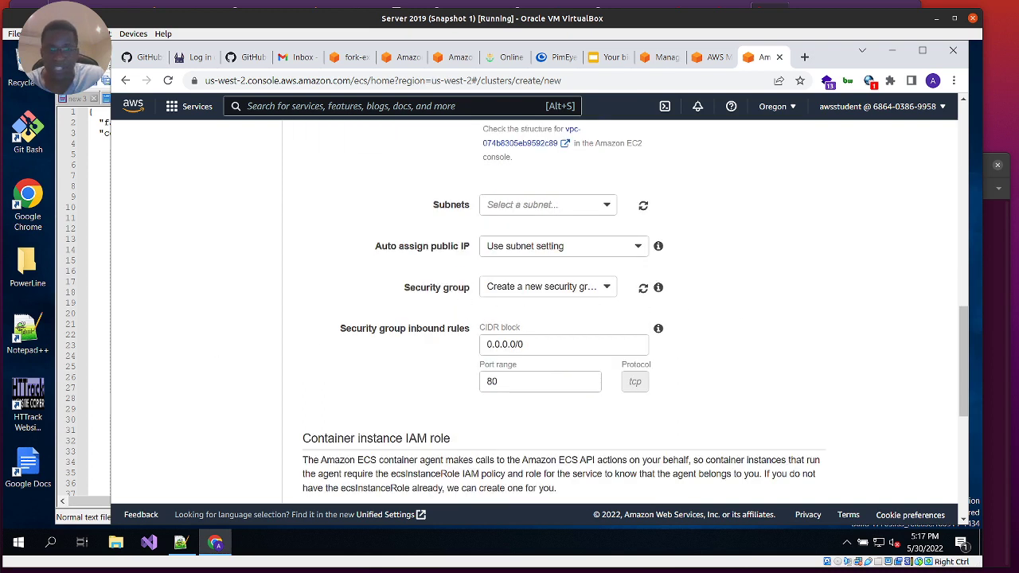
{"action": "left_click", "coordinate": [566, 207]}
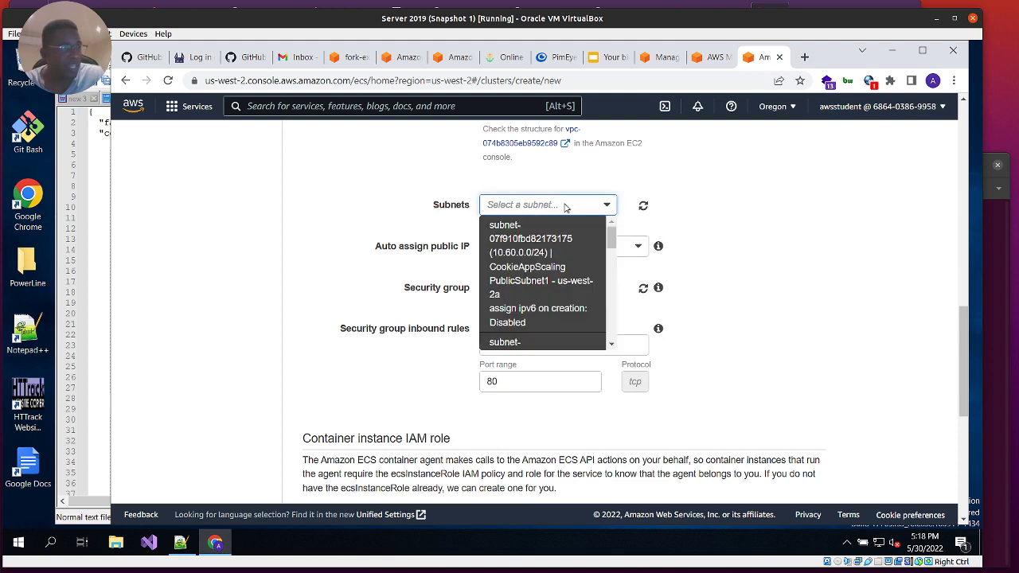
{"action": "left_click", "coordinate": [533, 276]}
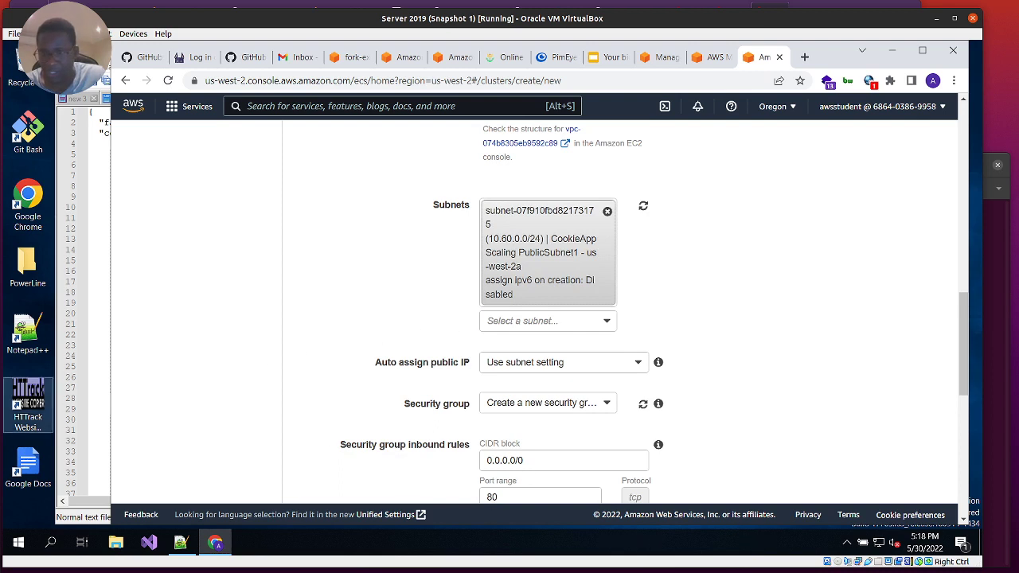
Look through the remaining subnets and add CookieAppScaling PrivateSubnet1 (10.60.3.0/24, us-west-2a) as a second subnet.
{"action": "scroll", "coordinate": [557, 318], "scroll_direction": "down", "scroll_amount": 1}
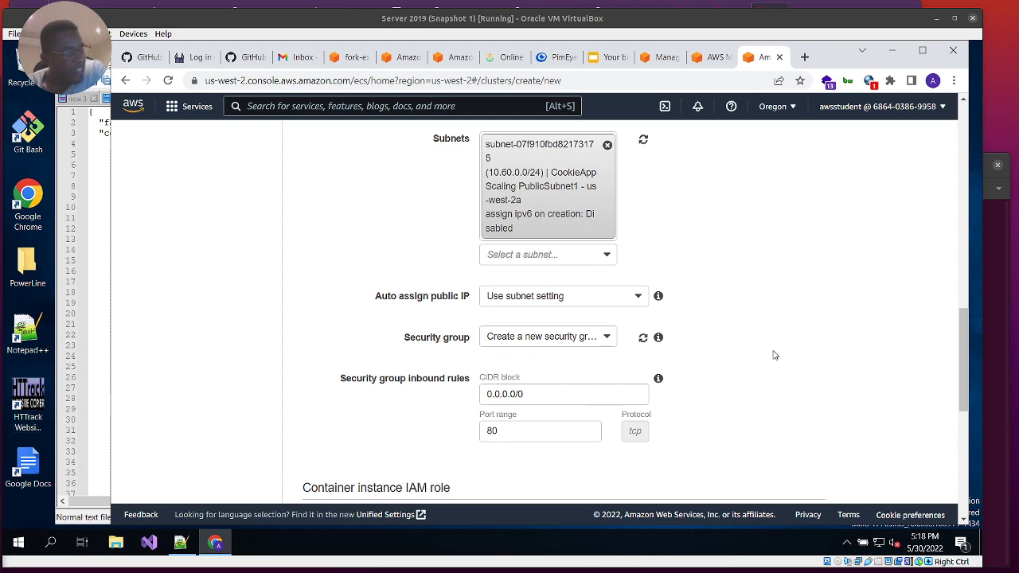
{"action": "left_click", "coordinate": [599, 256]}
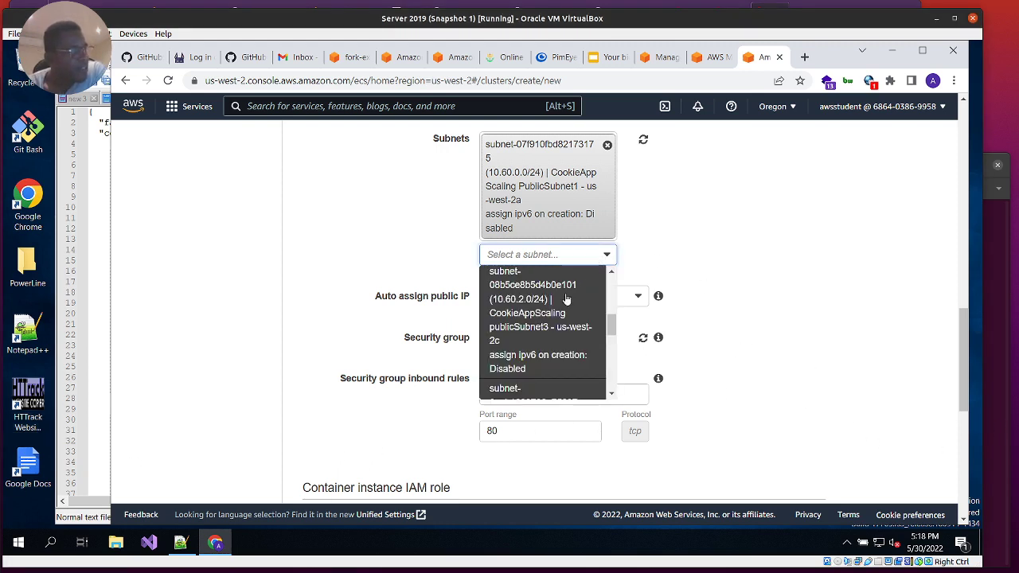
{"action": "scroll", "coordinate": [517, 322], "scroll_direction": "down", "scroll_amount": 2}
{"action": "scroll", "coordinate": [516, 319], "scroll_direction": "up", "scroll_amount": 2}
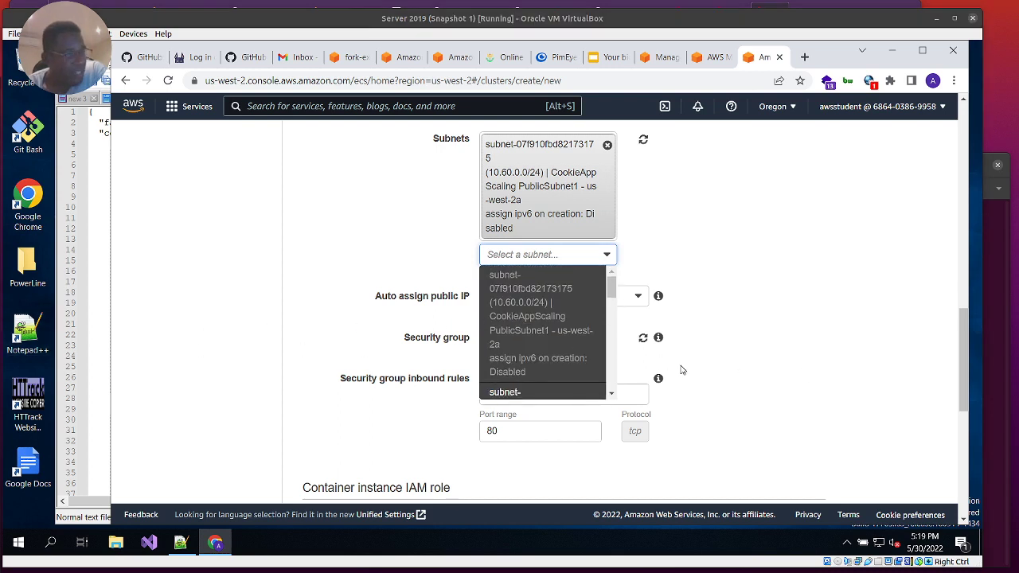
{"action": "scroll", "coordinate": [523, 343], "scroll_direction": "down", "scroll_amount": 2}
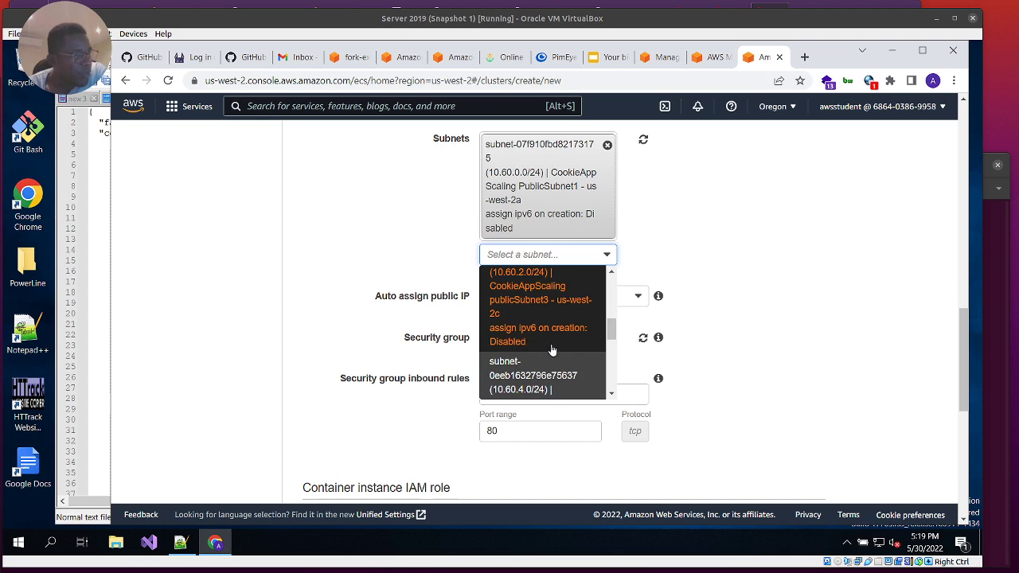
{"action": "scroll", "coordinate": [524, 360], "scroll_direction": "down", "scroll_amount": 1}
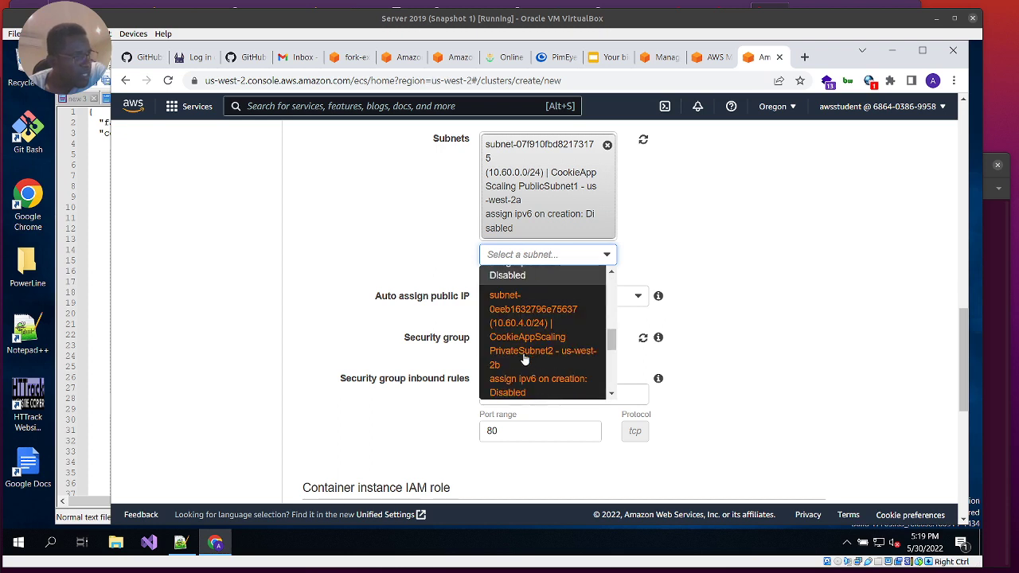
{"action": "scroll", "coordinate": [558, 362], "scroll_direction": "down", "scroll_amount": 2}
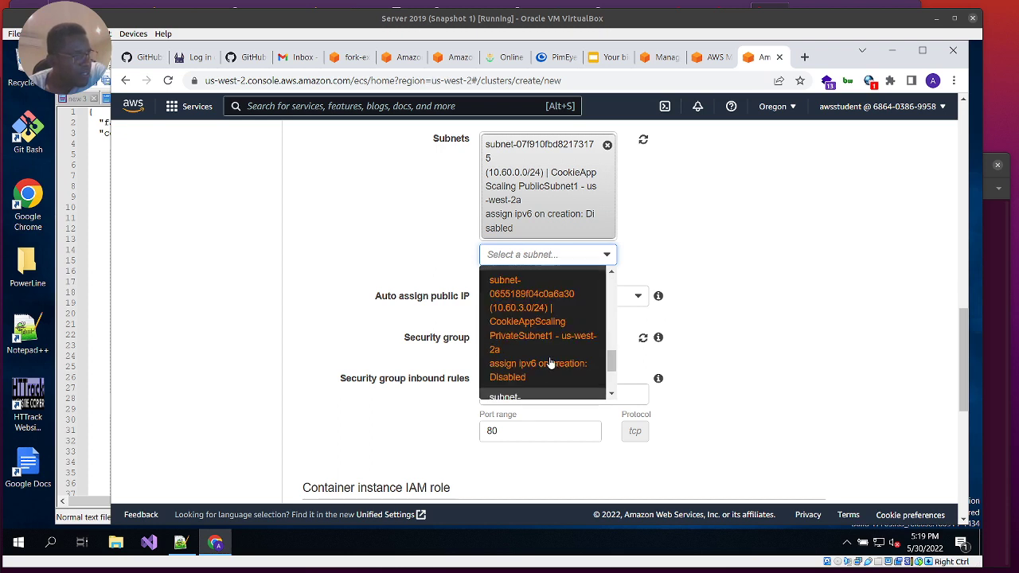
{"action": "left_click", "coordinate": [531, 337]}
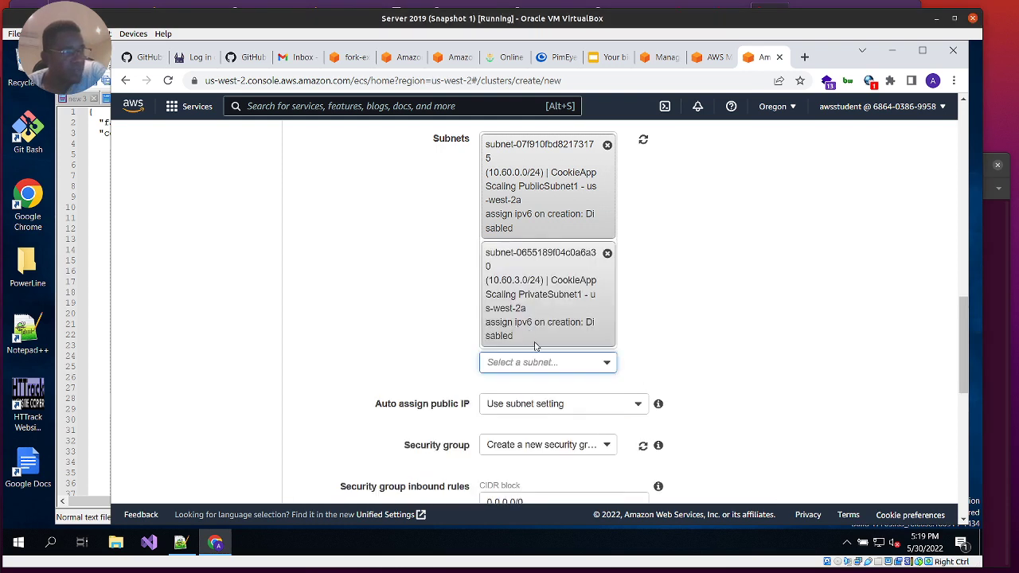
Remove both PublicSubnet1 and PrivateSubnet1 from the cluster's selected subnets.
{"action": "left_click", "coordinate": [608, 145]}
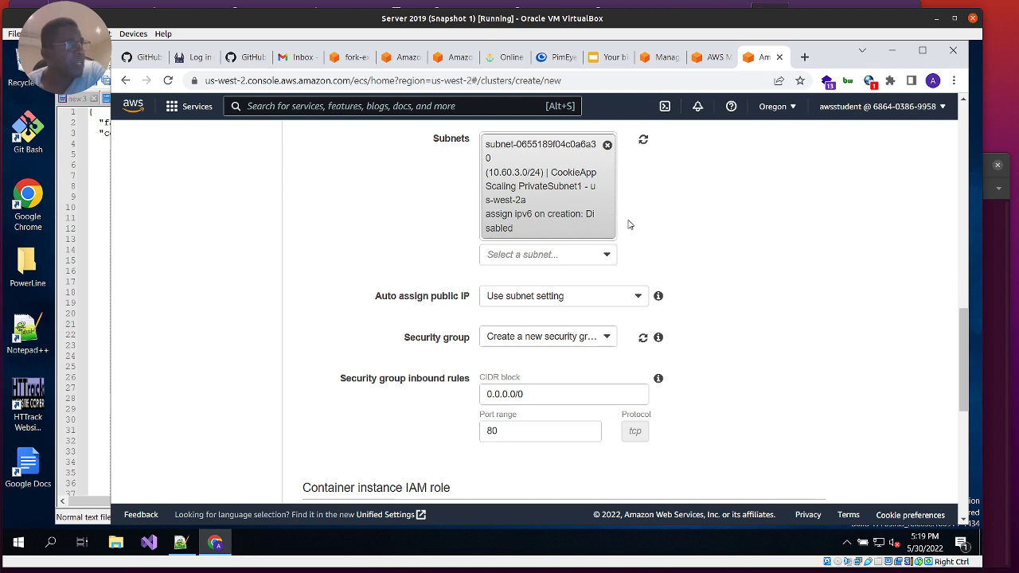
{"action": "left_click", "coordinate": [608, 145]}
{"action": "scroll", "coordinate": [579, 255], "scroll_direction": "up", "scroll_amount": 3}
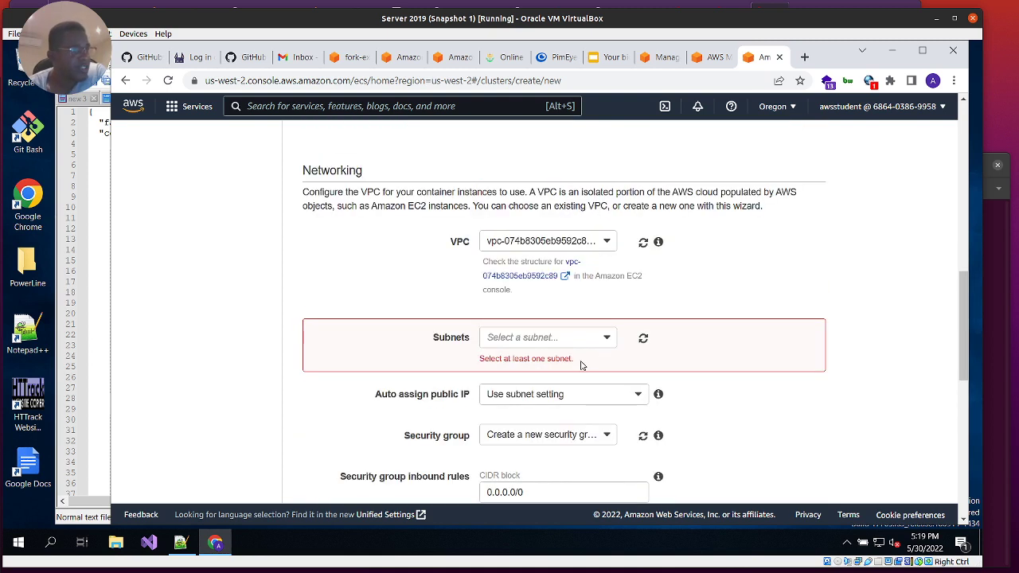
Select CookieAppScaling PrivateSubnet1 (10.60.3.0/24, us-west-2a) as the cluster's only subnet.
{"action": "left_click", "coordinate": [606, 337]}
{"action": "scroll", "coordinate": [551, 440], "scroll_direction": "down", "scroll_amount": 2}
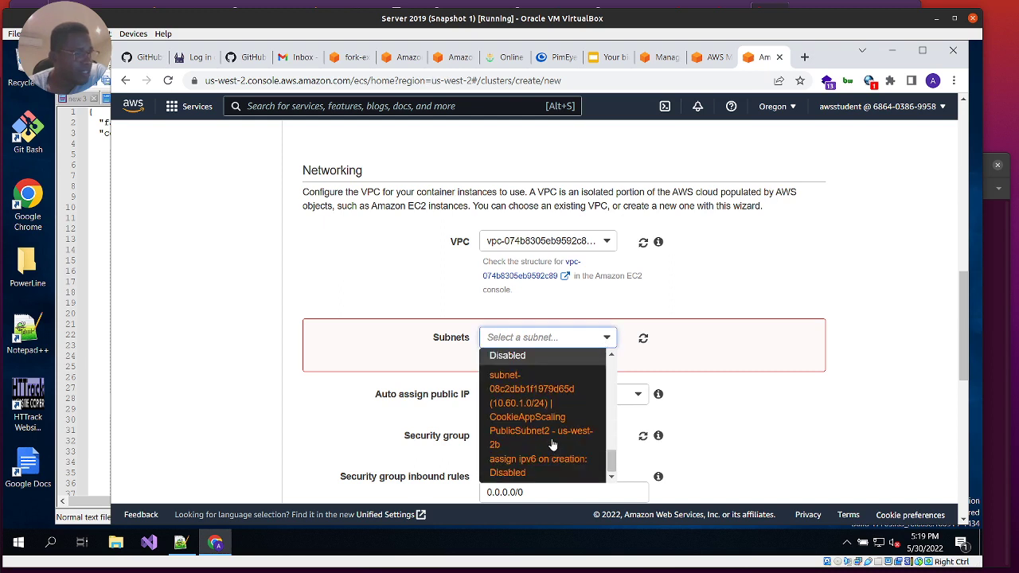
{"action": "scroll", "coordinate": [536, 415], "scroll_direction": "up", "scroll_amount": 1}
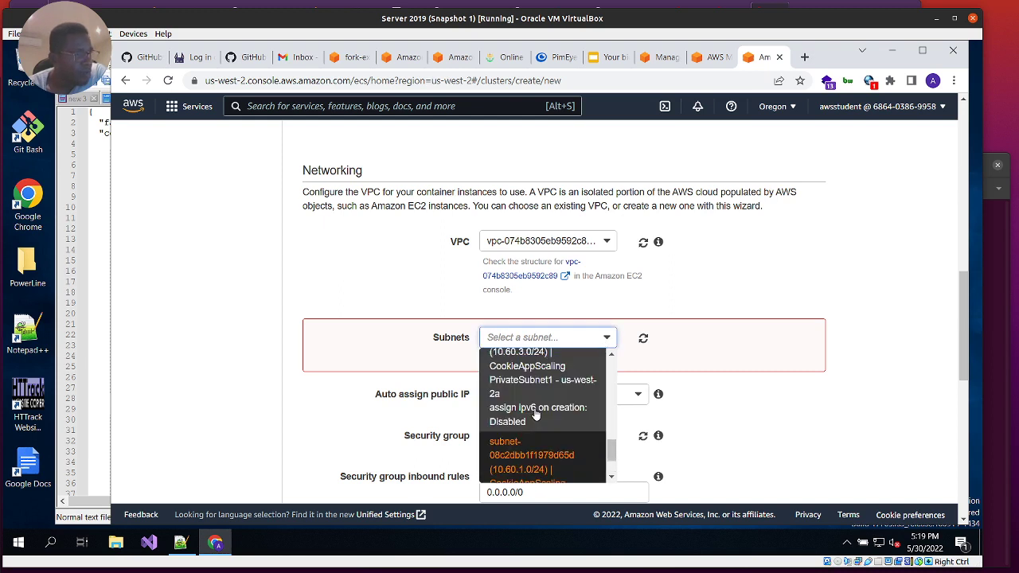
{"action": "scroll", "coordinate": [537, 418], "scroll_direction": "up", "scroll_amount": 1}
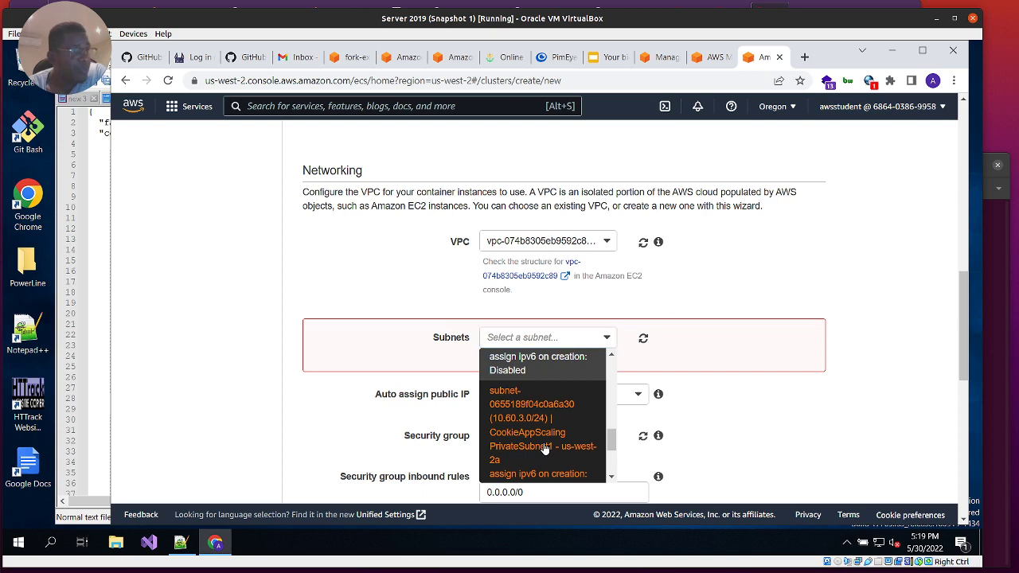
{"action": "left_click", "coordinate": [544, 449]}
Check the auto-assign public IP options and keep Use subnet setting for the container instances.
{"action": "scroll", "coordinate": [701, 438], "scroll_direction": "down", "scroll_amount": 3}
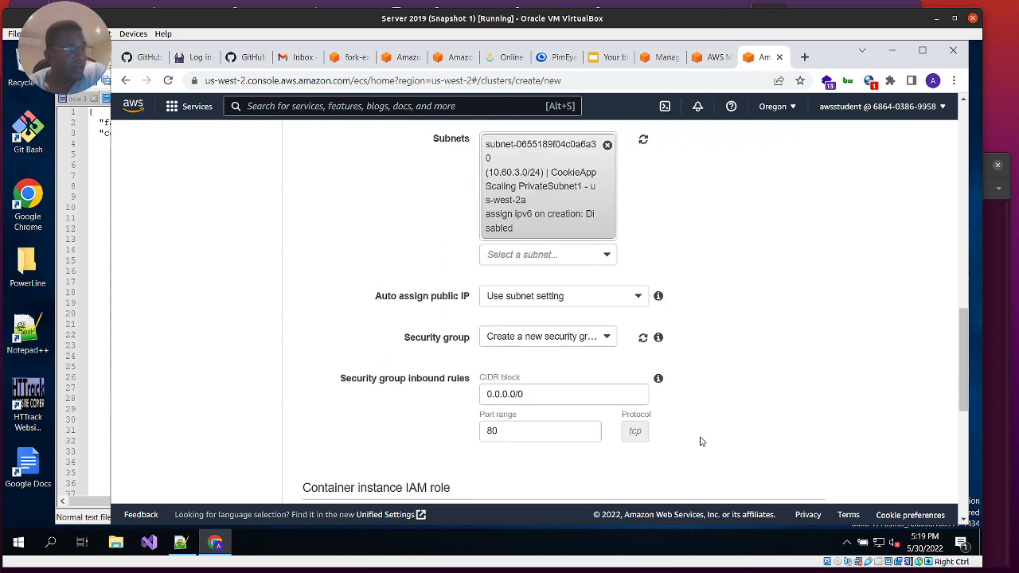
{"action": "scroll", "coordinate": [700, 438], "scroll_direction": "down", "scroll_amount": 1}
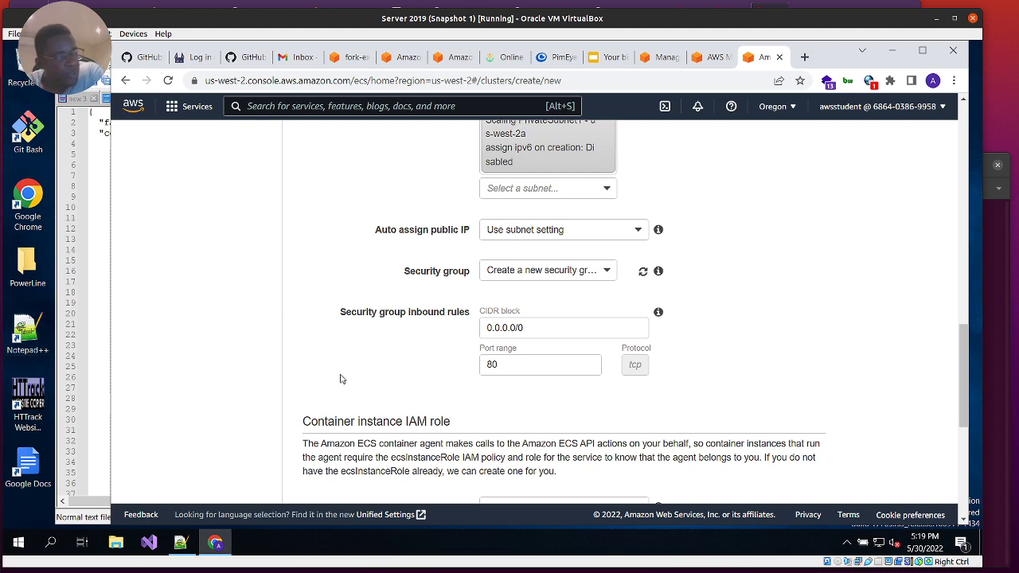
{"action": "left_click", "coordinate": [574, 230]}
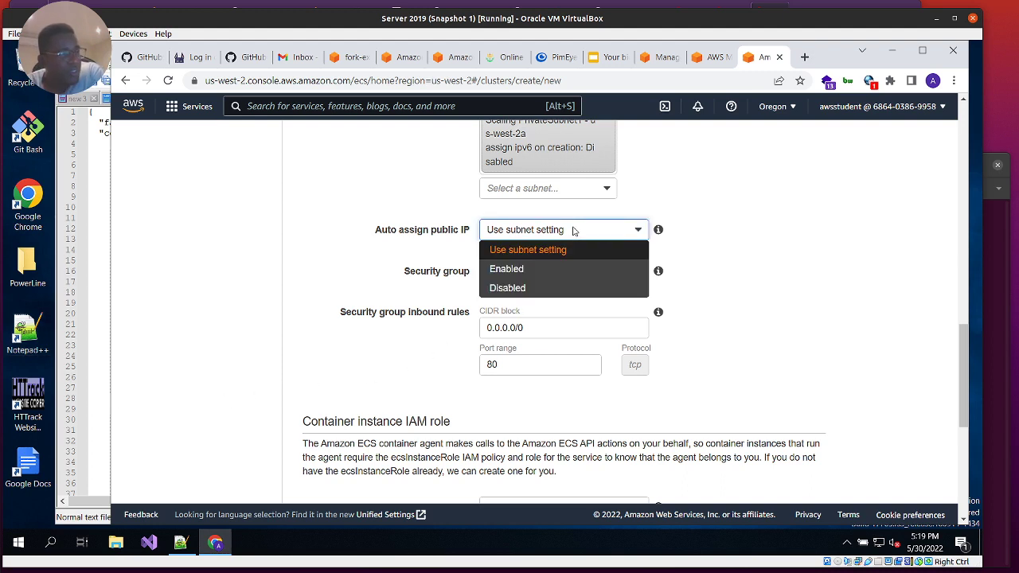
{"action": "left_click", "coordinate": [534, 253]}
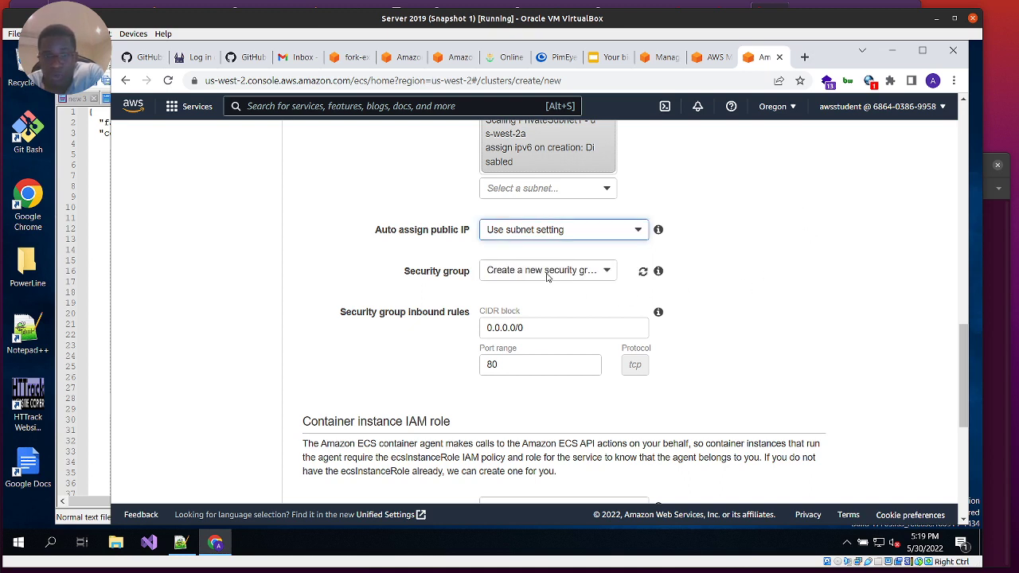
Look through the existing security groups and assign EC2InstanceSecurityGroup to the container instances.
{"action": "left_click", "coordinate": [554, 269]}
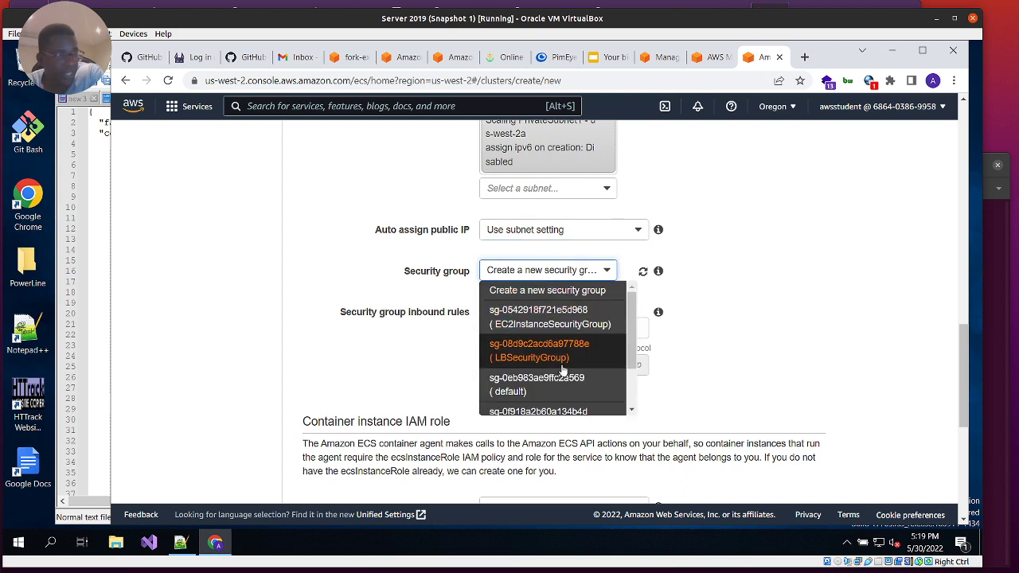
{"action": "scroll", "coordinate": [576, 371], "scroll_direction": "down", "scroll_amount": 1}
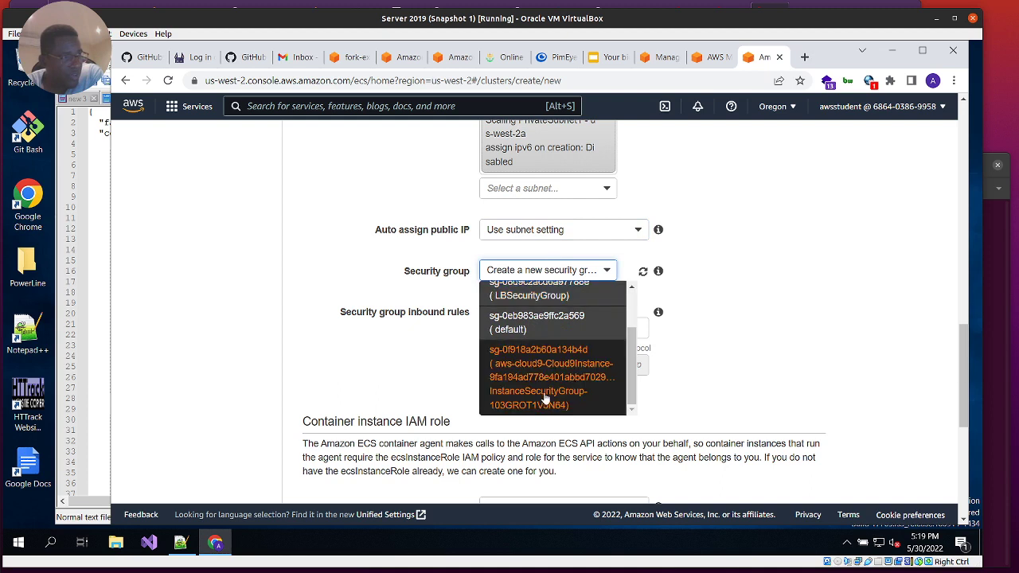
{"action": "scroll", "coordinate": [563, 354], "scroll_direction": "up", "scroll_amount": 1}
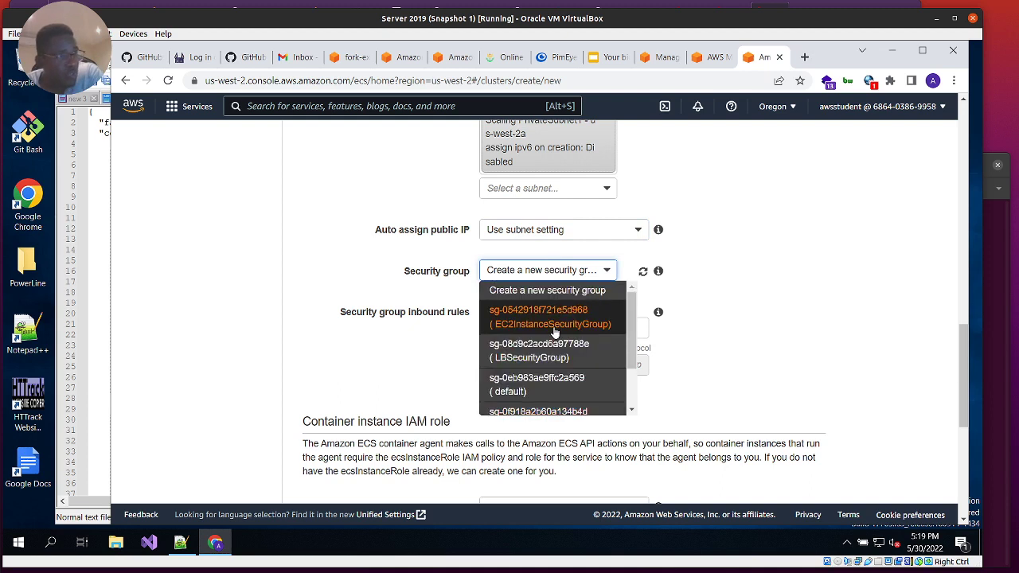
{"action": "left_click", "coordinate": [557, 324]}
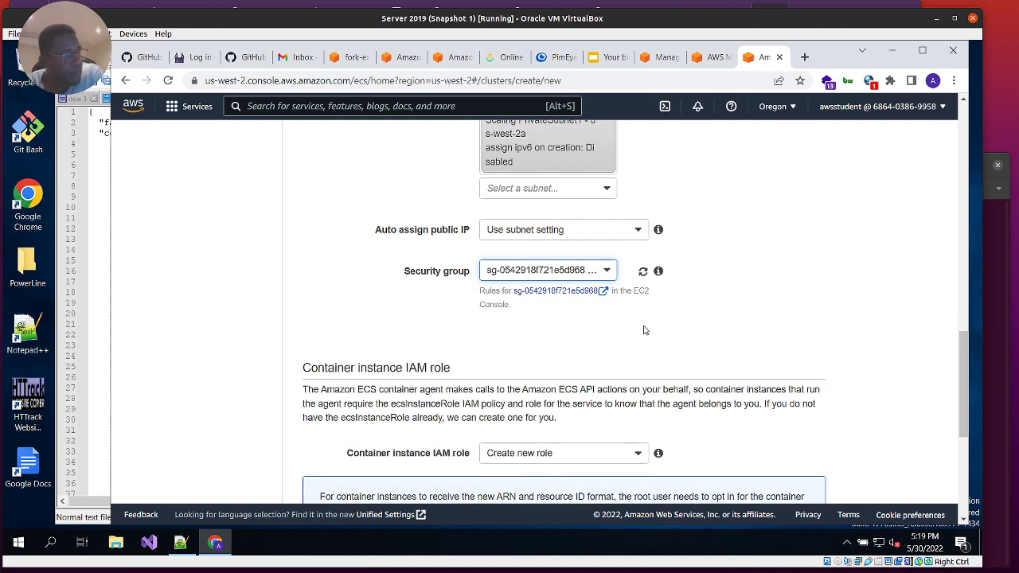
Set the container instance IAM role to ECSInstanceRole and create the cluster.
{"action": "scroll", "coordinate": [588, 363], "scroll_direction": "down", "scroll_amount": 2}
{"action": "scroll", "coordinate": [585, 348], "scroll_direction": "down", "scroll_amount": 1}
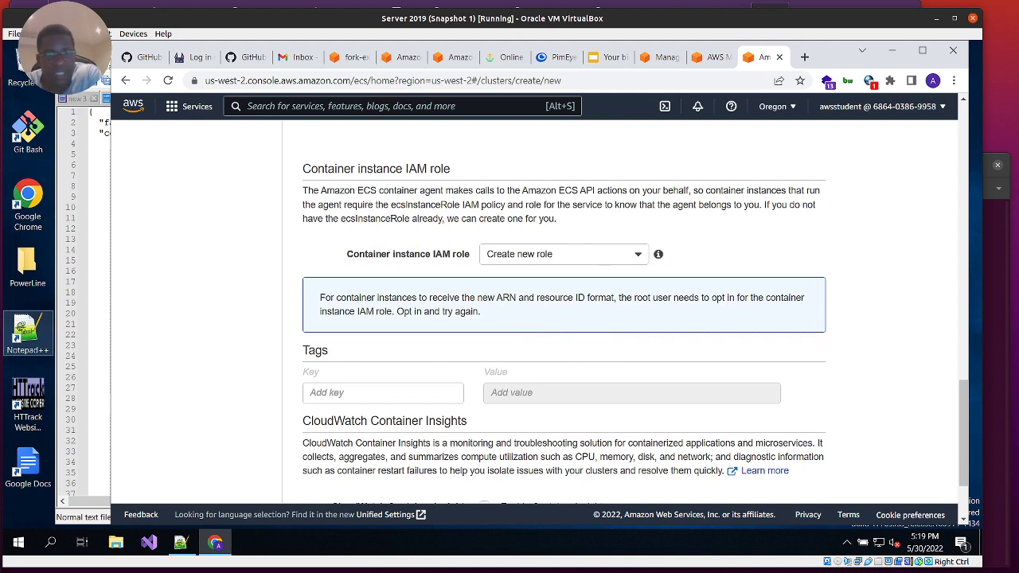
{"action": "left_click", "coordinate": [593, 256]}
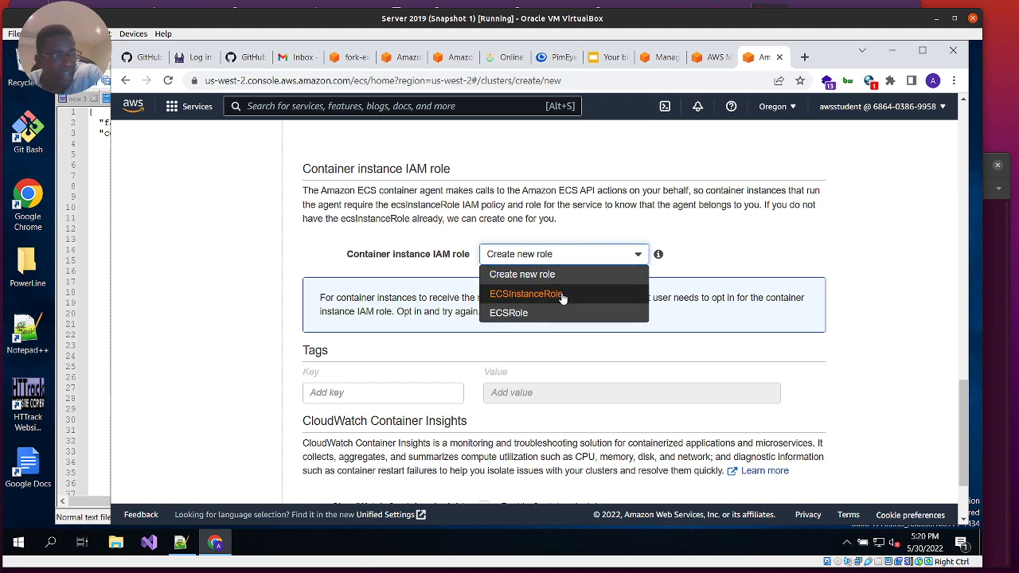
{"action": "left_click", "coordinate": [526, 294]}
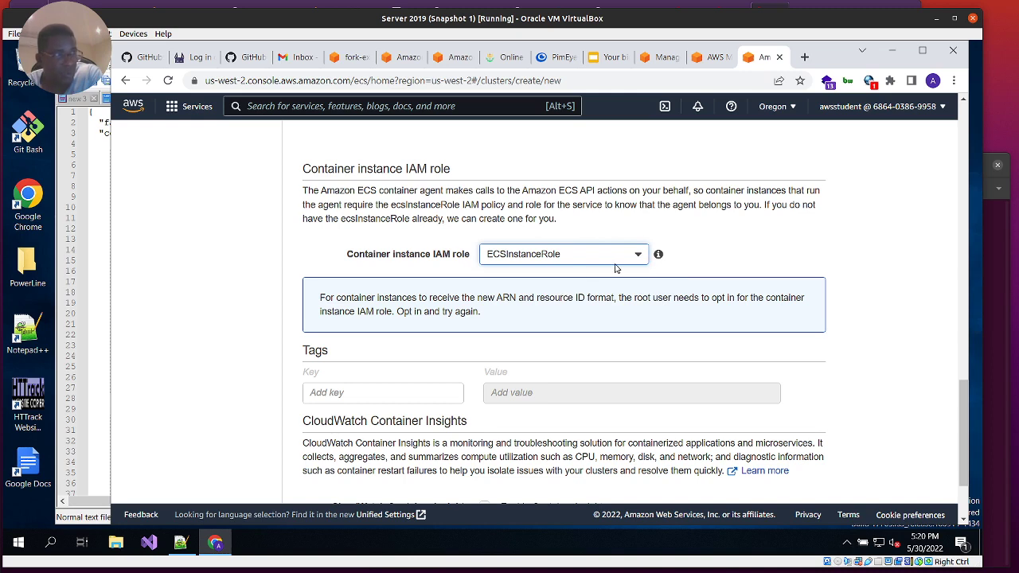
{"action": "scroll", "coordinate": [602, 341], "scroll_direction": "down", "scroll_amount": 2}
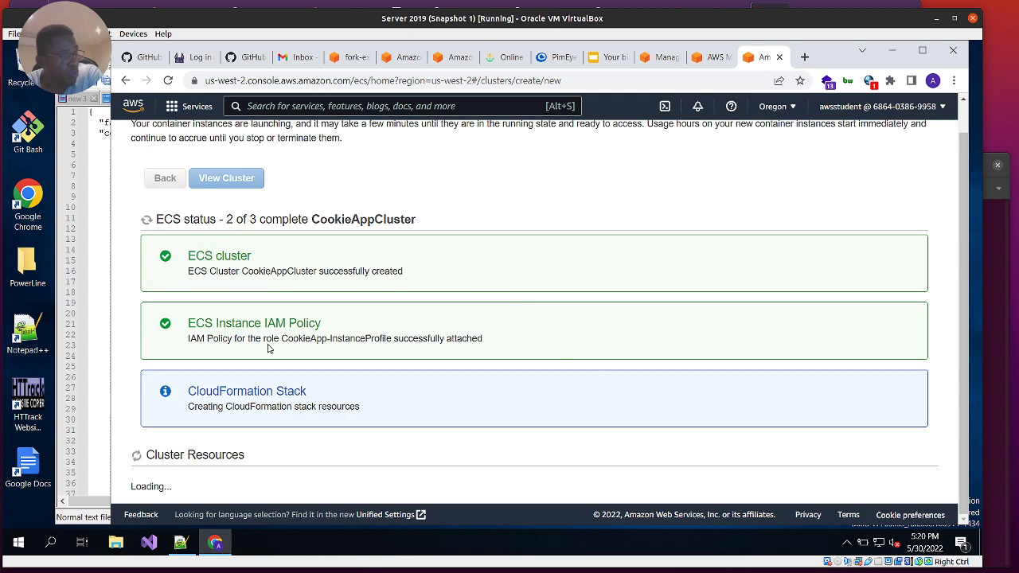
Check the launch status of the cluster's resources and open the CookieAppCluster details once the launch is complete.
{"action": "scroll", "coordinate": [268, 348], "scroll_direction": "down", "scroll_amount": 2}
{"action": "scroll", "coordinate": [323, 236], "scroll_direction": "up", "scroll_amount": 1}
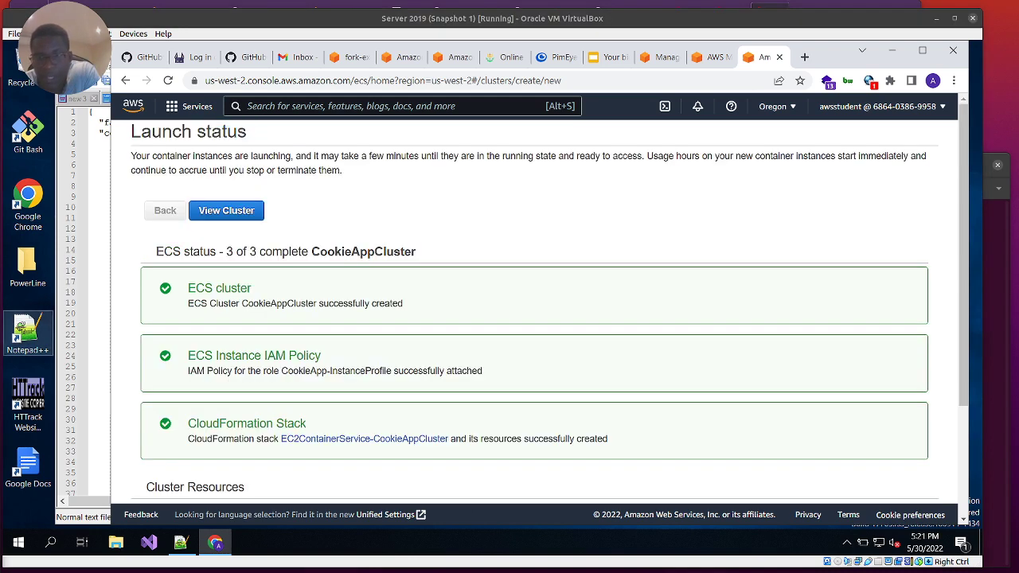
{"action": "left_click", "coordinate": [231, 213]}
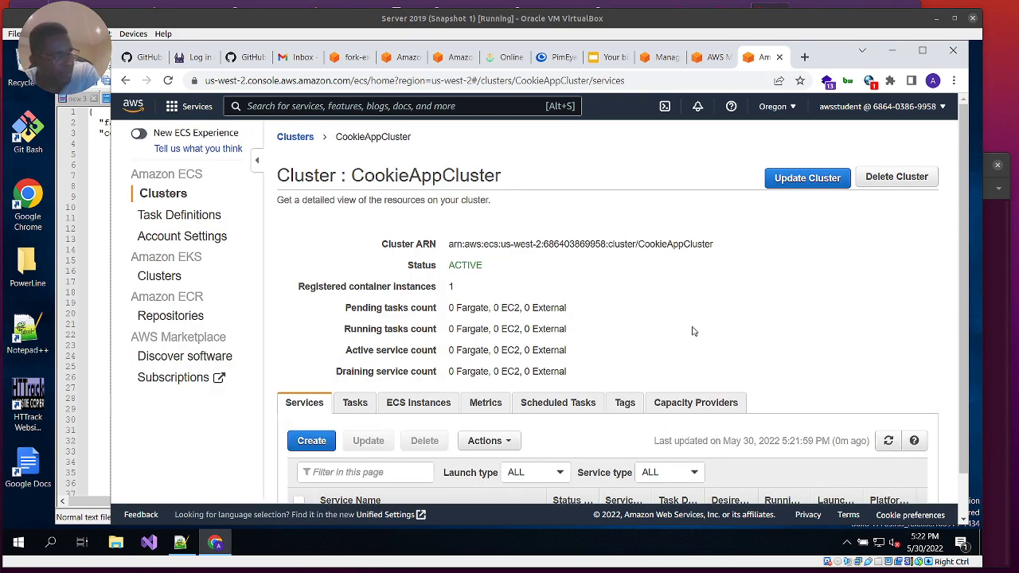
Review the services, tasks and ECS instances of CookieAppCluster.
{"action": "scroll", "coordinate": [692, 331], "scroll_direction": "down", "scroll_amount": 1}
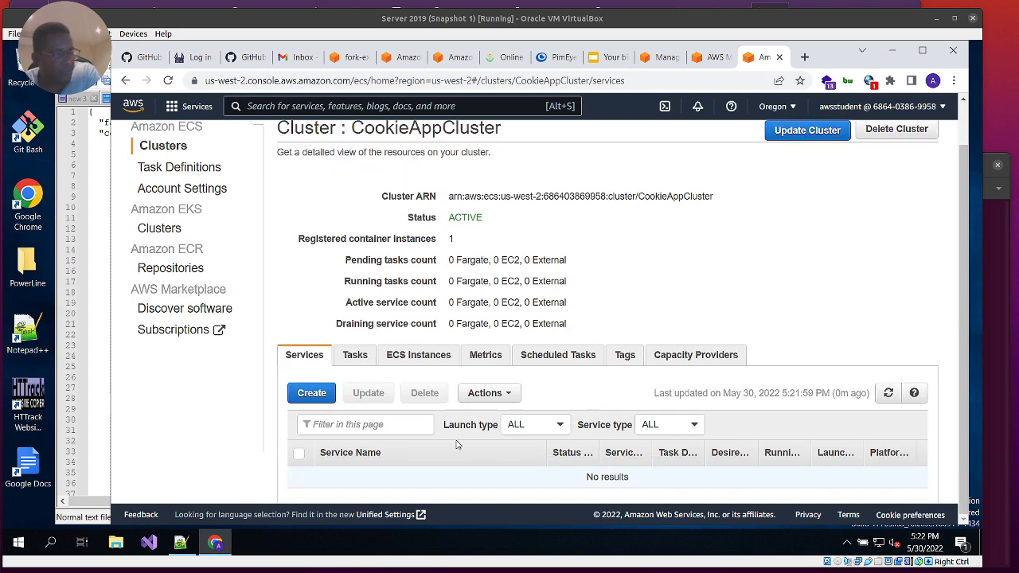
{"action": "left_click", "coordinate": [353, 355]}
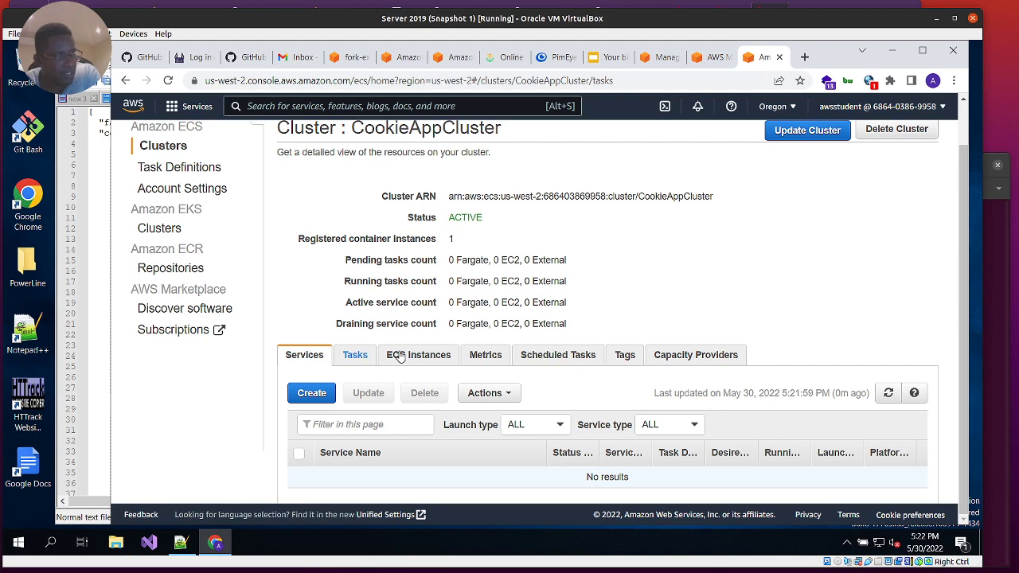
{"action": "scroll", "coordinate": [442, 376], "scroll_direction": "down", "scroll_amount": 1}
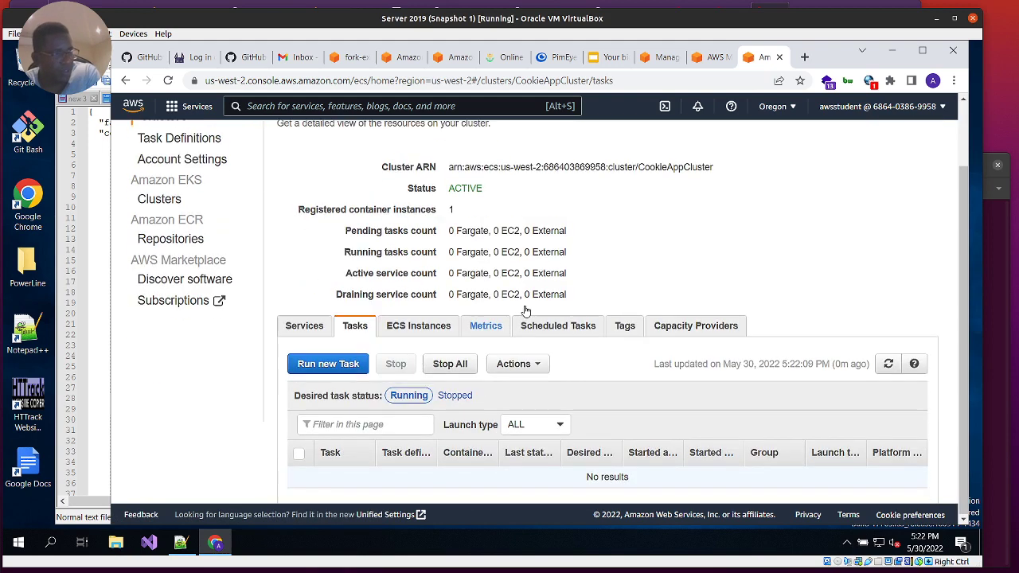
{"action": "left_click", "coordinate": [422, 325]}
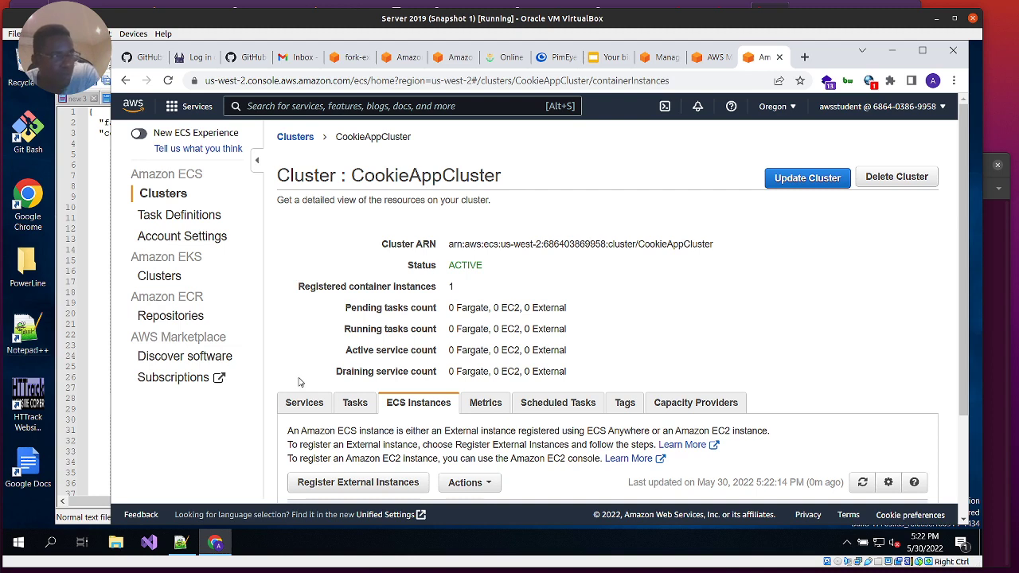
Start a new service in CookieAppCluster with the EC2 launch type, the name CookieAppService and 1 task.
{"action": "left_click", "coordinate": [328, 400]}
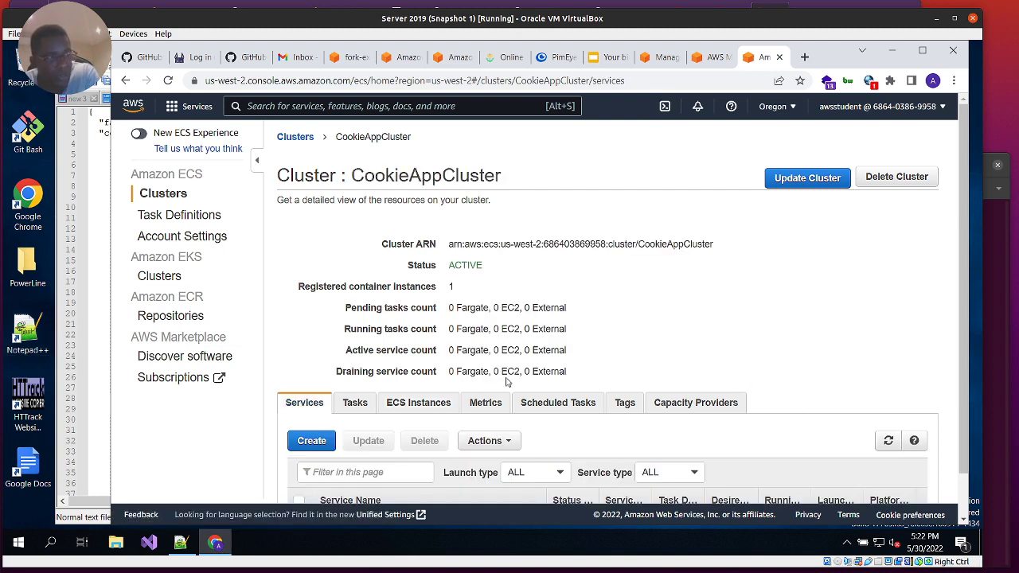
{"action": "left_click", "coordinate": [308, 395]}
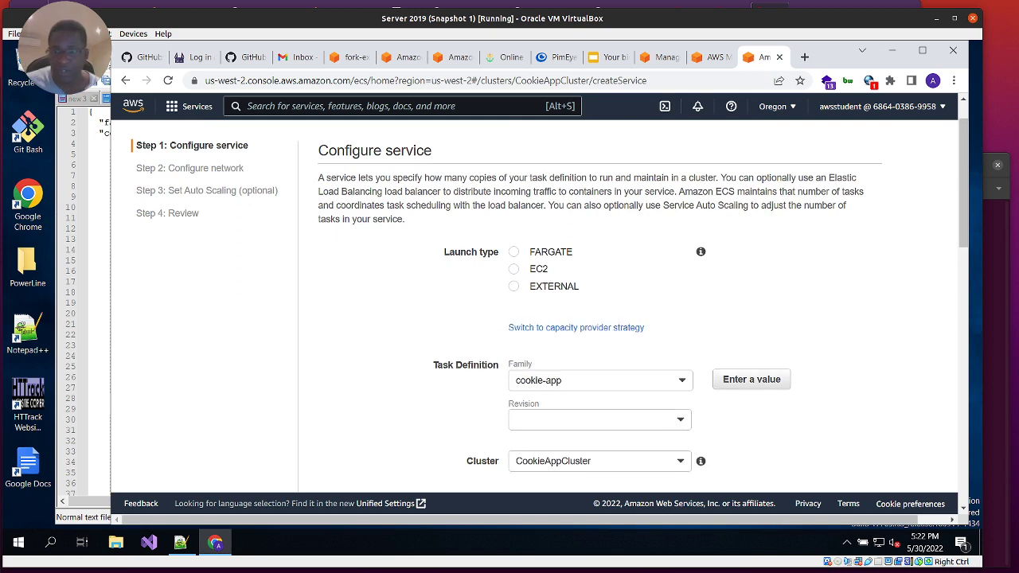
{"action": "left_click", "coordinate": [514, 269]}
{"action": "scroll", "coordinate": [514, 269], "scroll_direction": "down", "scroll_amount": 1}
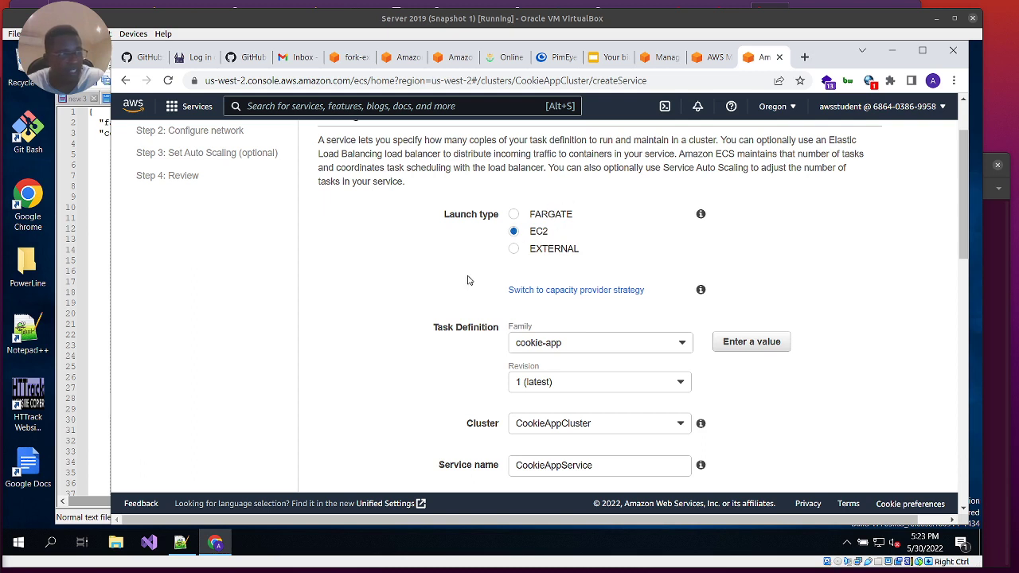
Review the remaining service settings, keep the AZ Balanced Spread placement and continue to the network configuration.
{"action": "scroll", "coordinate": [539, 358], "scroll_direction": "down", "scroll_amount": 2}
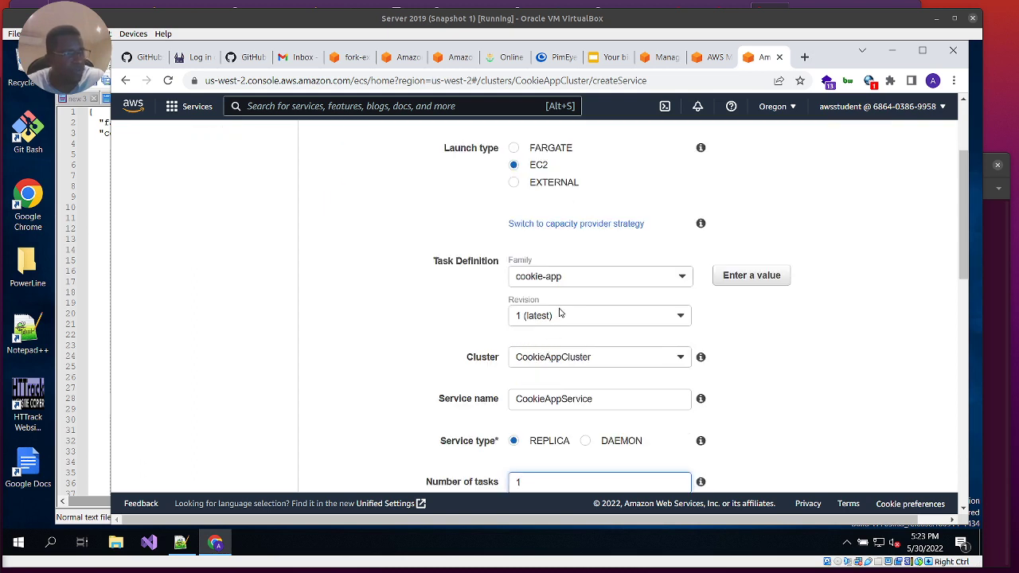
{"action": "scroll", "coordinate": [560, 313], "scroll_direction": "down", "scroll_amount": 2}
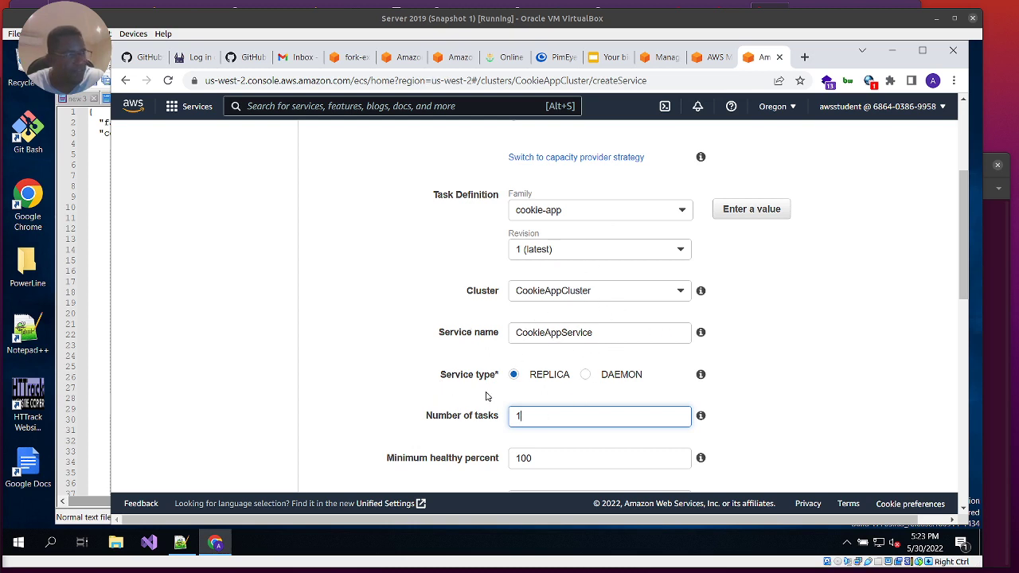
{"action": "scroll", "coordinate": [536, 412], "scroll_direction": "down", "scroll_amount": 1}
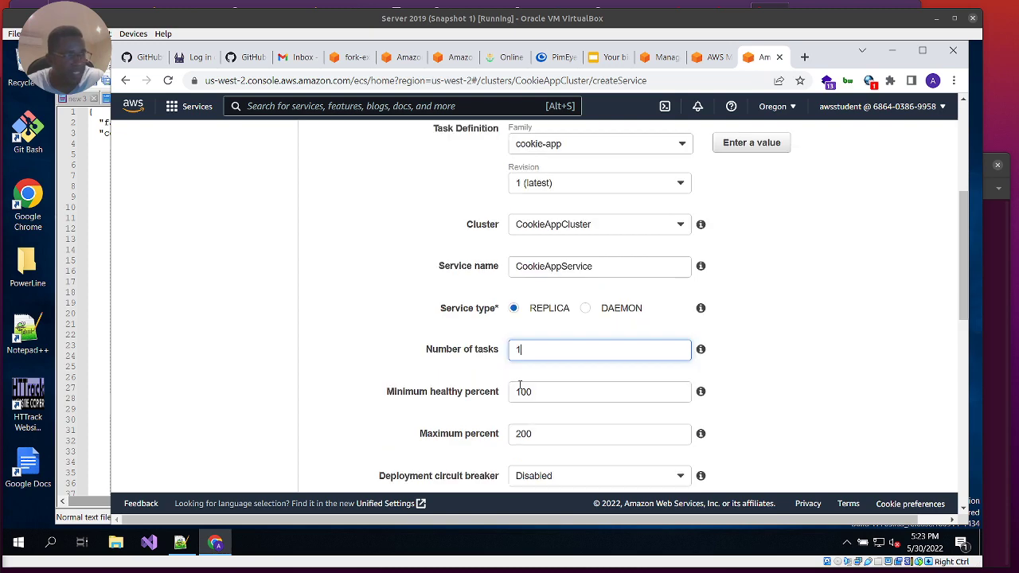
{"action": "scroll", "coordinate": [527, 348], "scroll_direction": "down", "scroll_amount": 10}
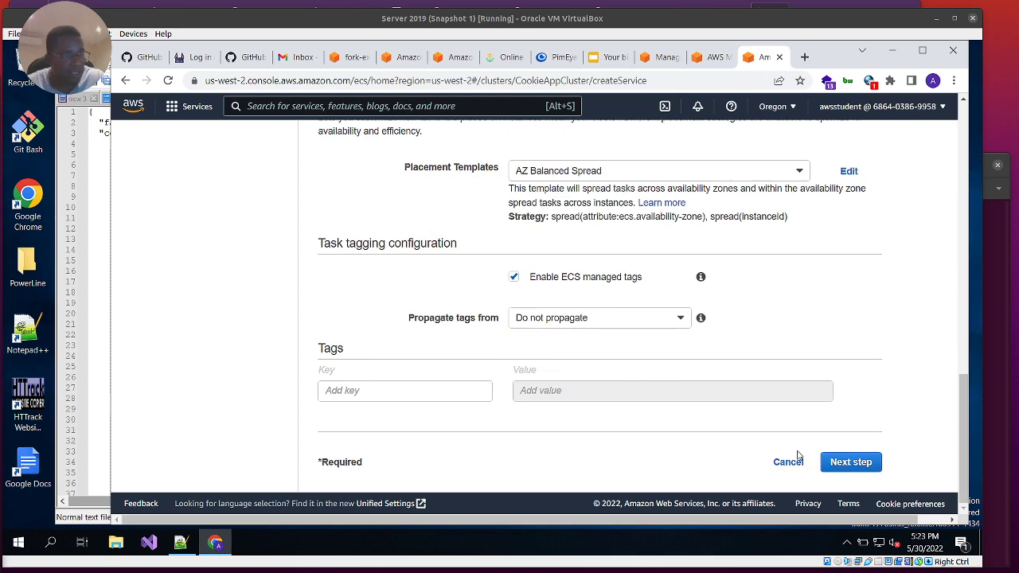
{"action": "left_click", "coordinate": [849, 462]}
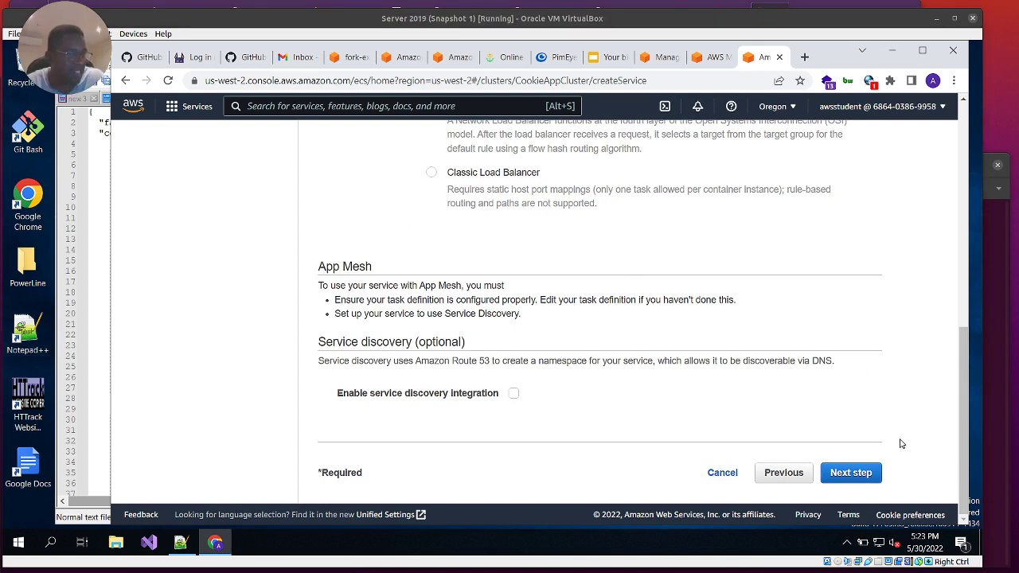
Review the service's network options and choose Application Load Balancer as the load balancer type.
{"action": "scroll", "coordinate": [671, 323], "scroll_direction": "up", "scroll_amount": 10}
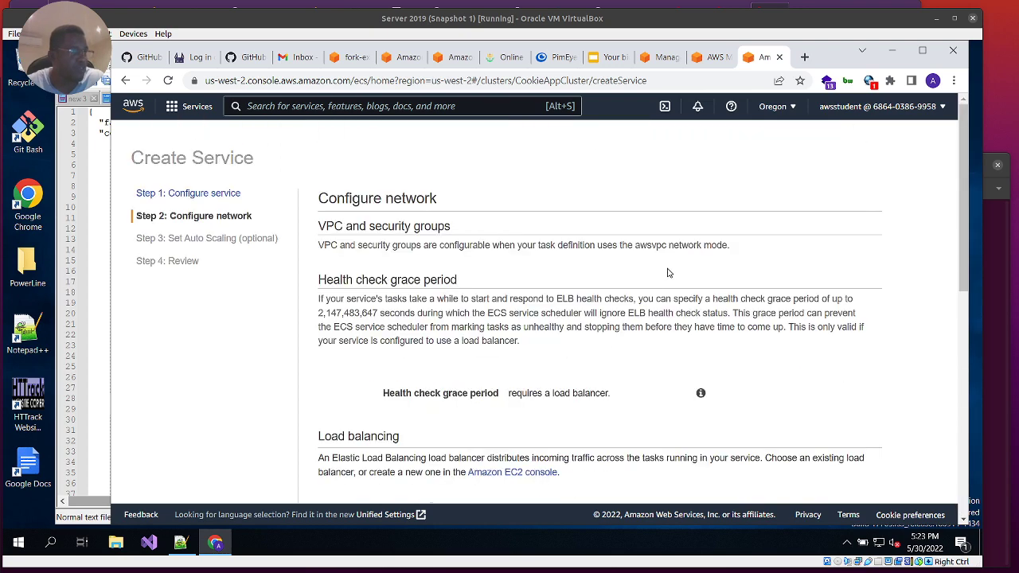
{"action": "scroll", "coordinate": [667, 273], "scroll_direction": "down", "scroll_amount": 3}
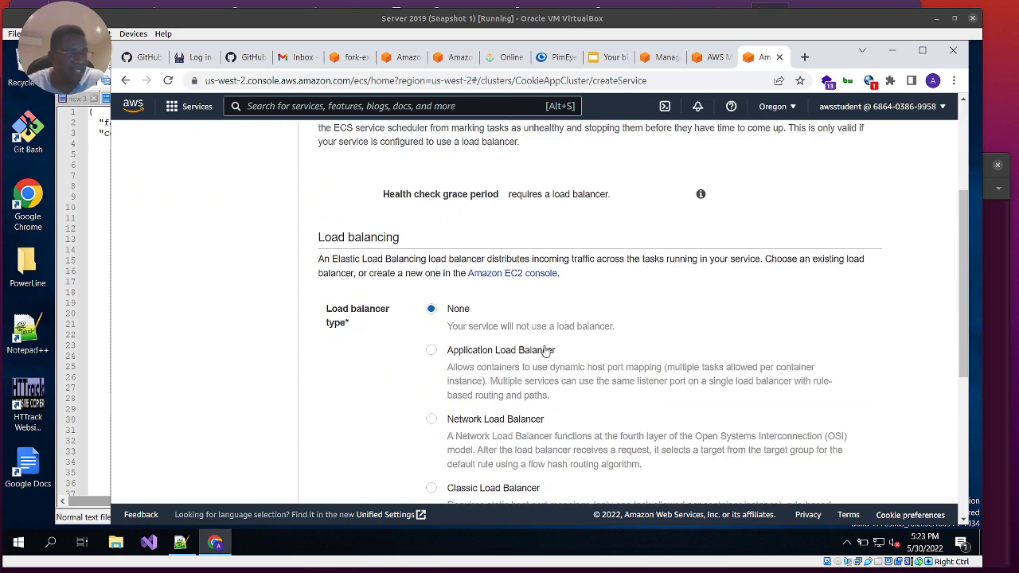
{"action": "scroll", "coordinate": [545, 350], "scroll_direction": "down", "scroll_amount": 2}
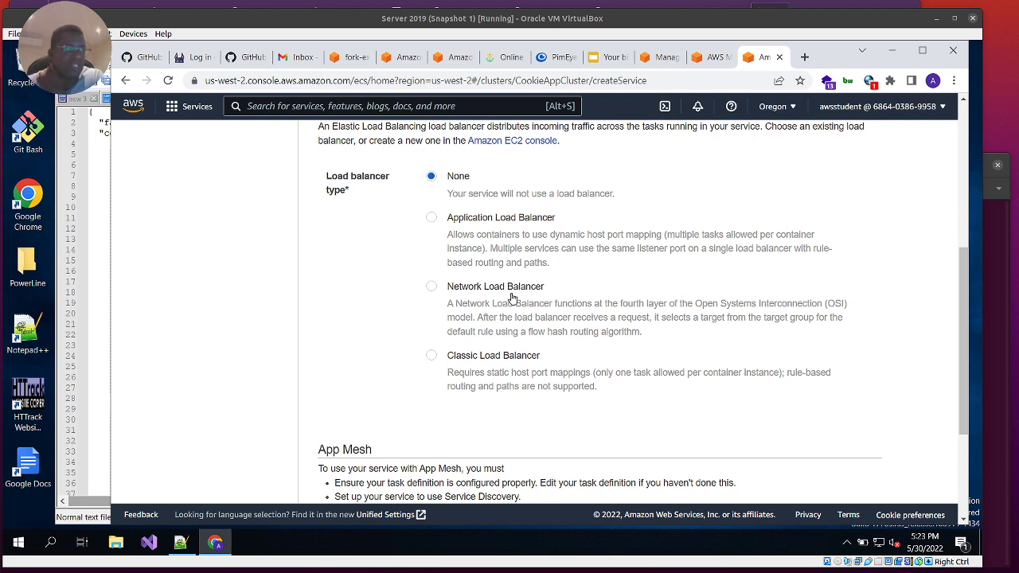
{"action": "left_click", "coordinate": [432, 220]}
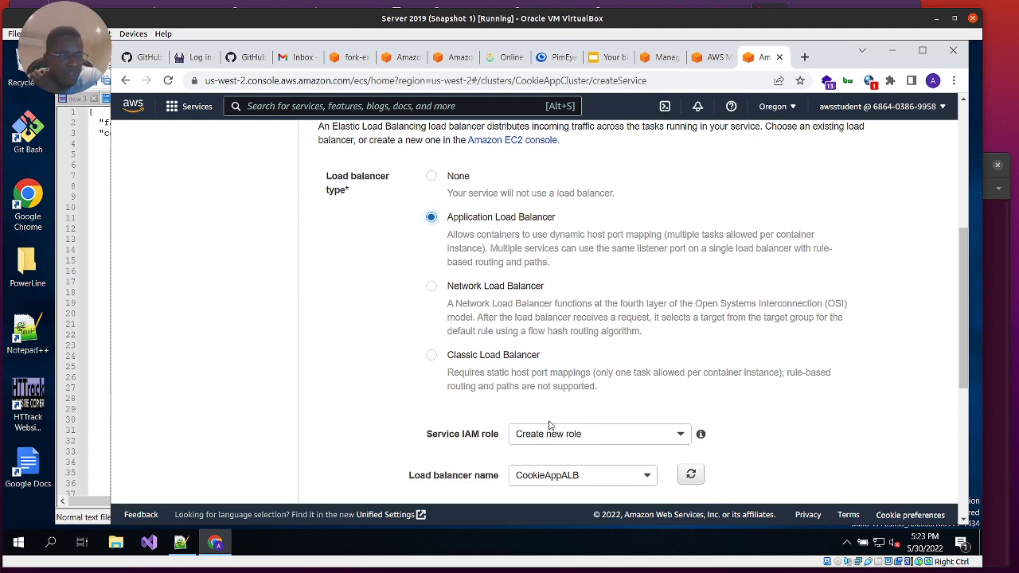
Set the service IAM role to ECSServiceRole and add the container cookie-app:0:80 to the load balancer CookieAppALB.
{"action": "scroll", "coordinate": [402, 404], "scroll_direction": "down", "scroll_amount": 1}
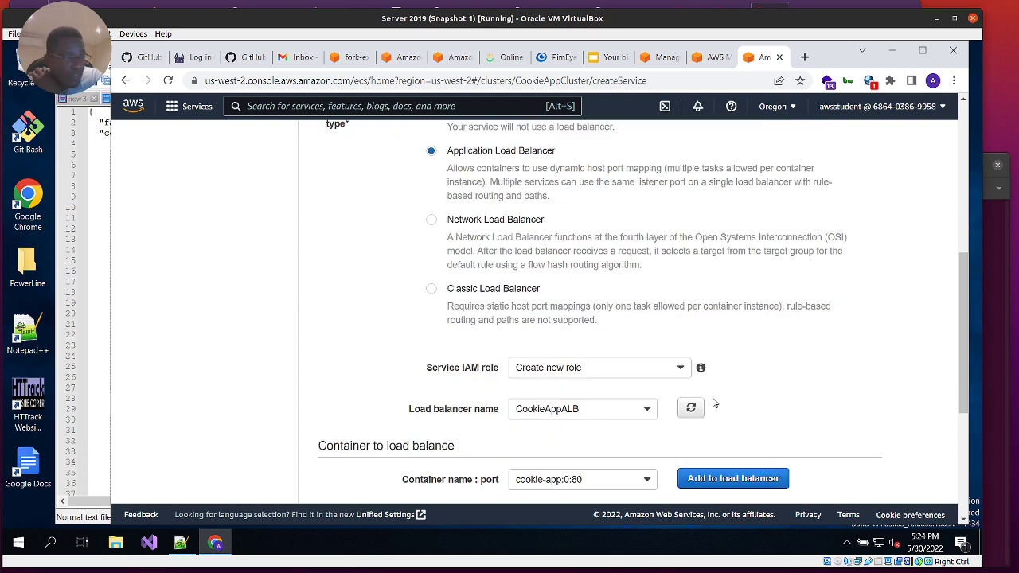
{"action": "left_click", "coordinate": [627, 372]}
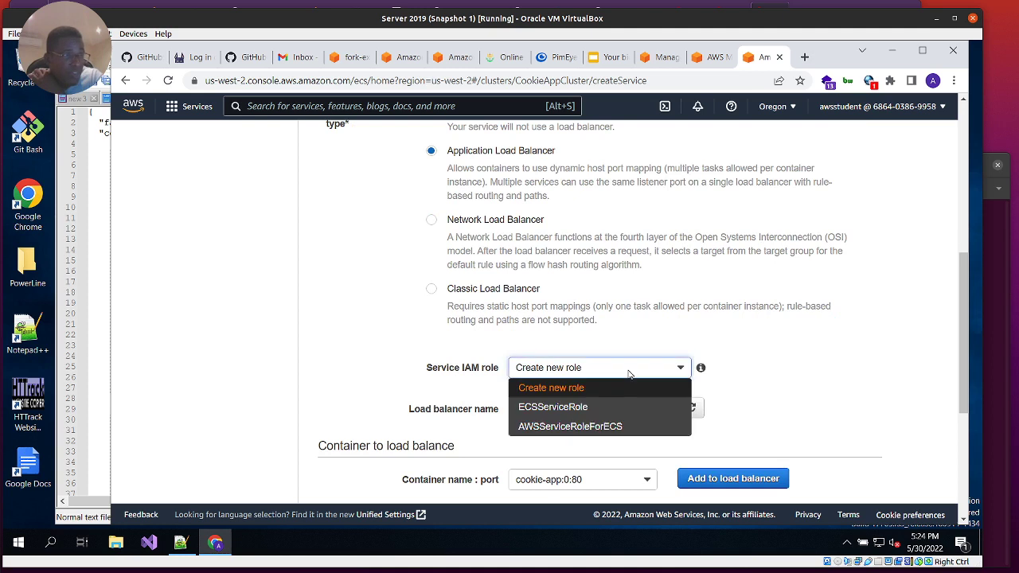
{"action": "left_click", "coordinate": [563, 407]}
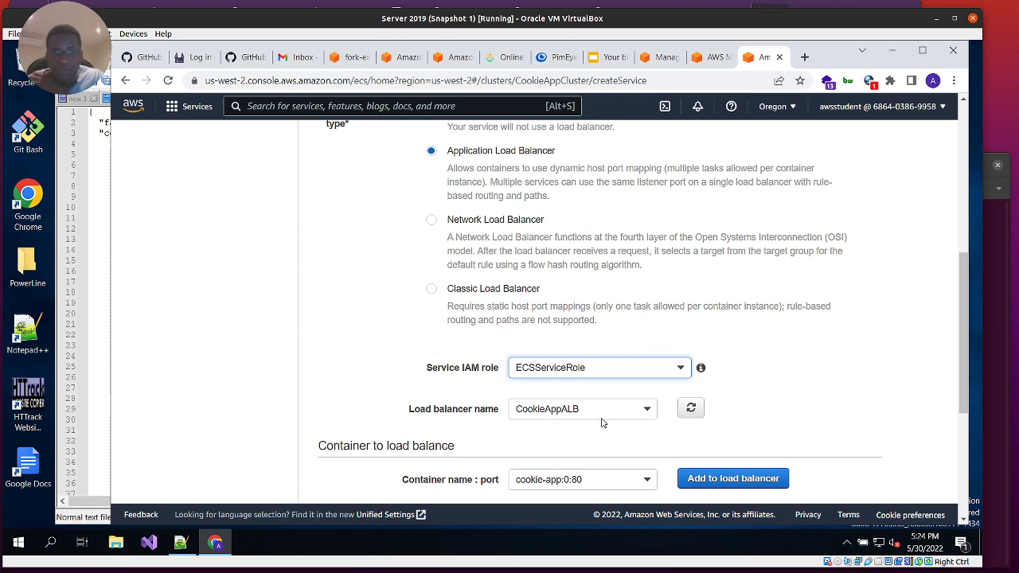
{"action": "scroll", "coordinate": [784, 419], "scroll_direction": "down", "scroll_amount": 1}
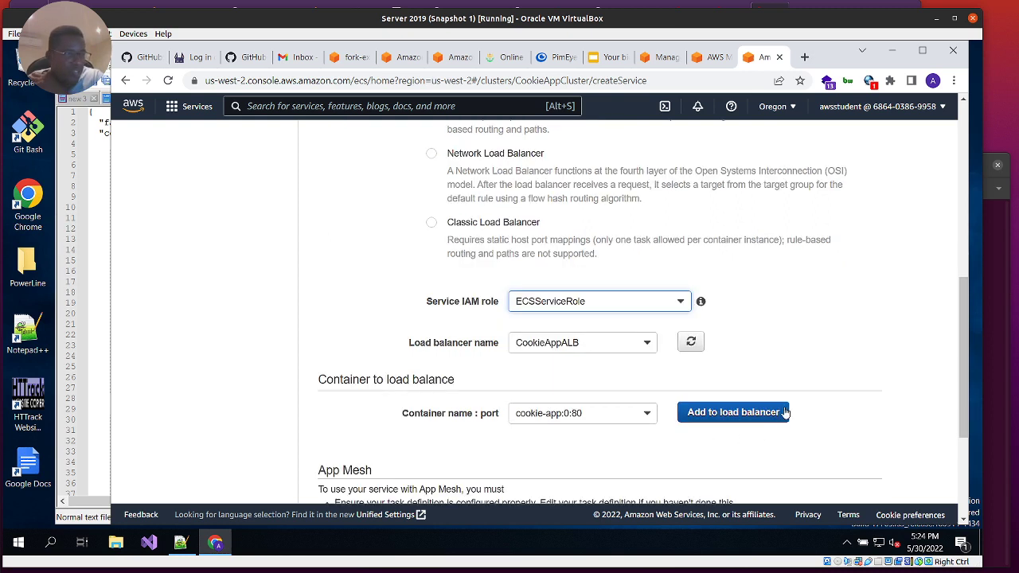
{"action": "scroll", "coordinate": [699, 444], "scroll_direction": "down", "scroll_amount": 1}
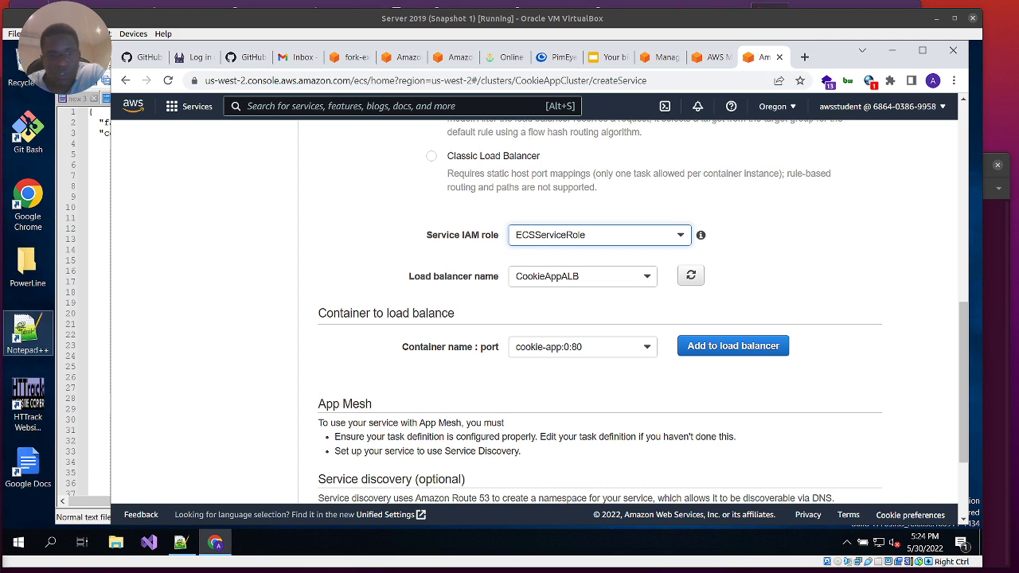
{"action": "left_click", "coordinate": [749, 348]}
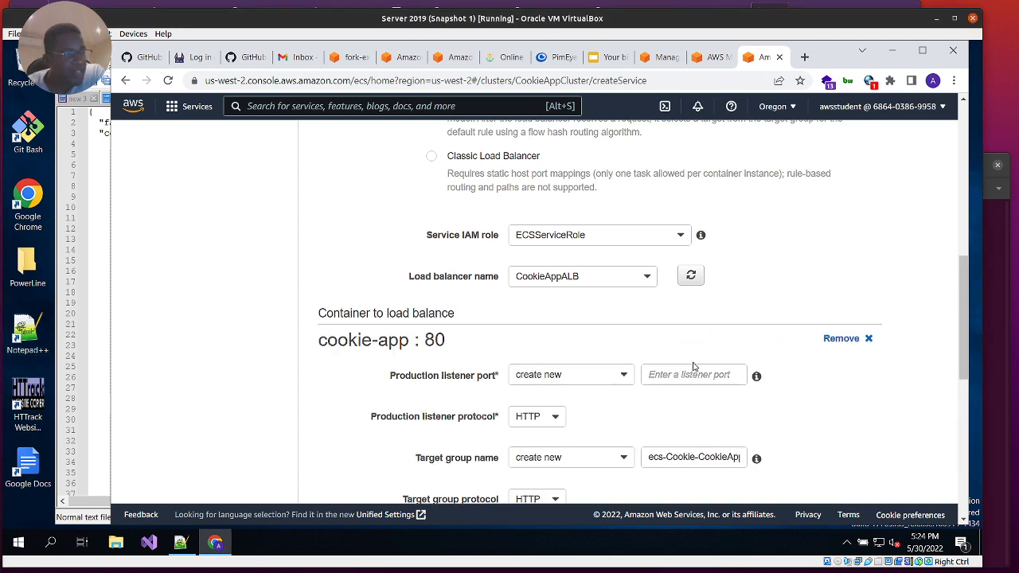
Assign the cookie-app container the production listener port 80:HTTP and the target group CookieAppTargetGroup.
{"action": "scroll", "coordinate": [694, 369], "scroll_direction": "down", "scroll_amount": 2}
{"action": "scroll", "coordinate": [643, 294], "scroll_direction": "down", "scroll_amount": 1}
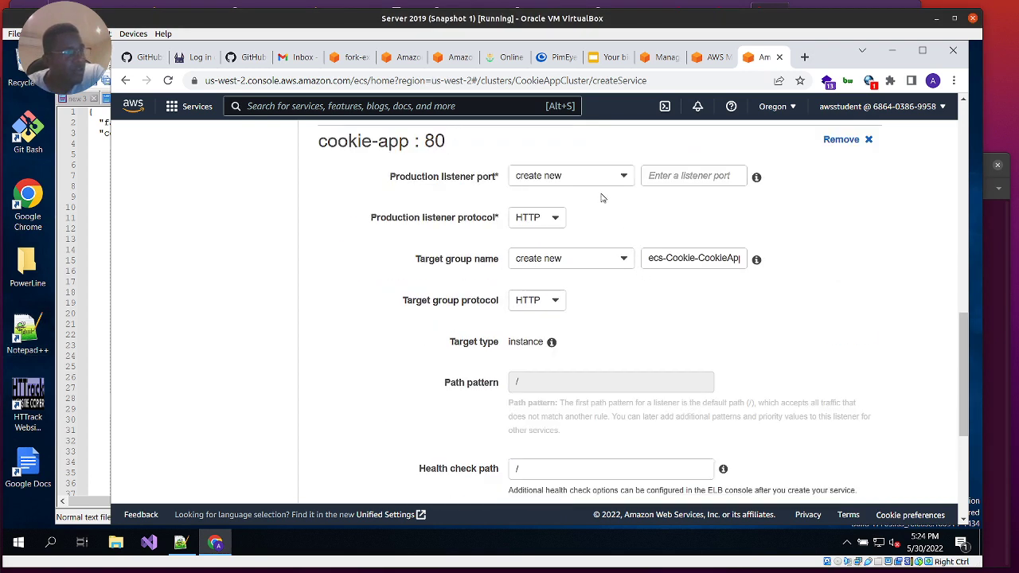
{"action": "left_click", "coordinate": [570, 172]}
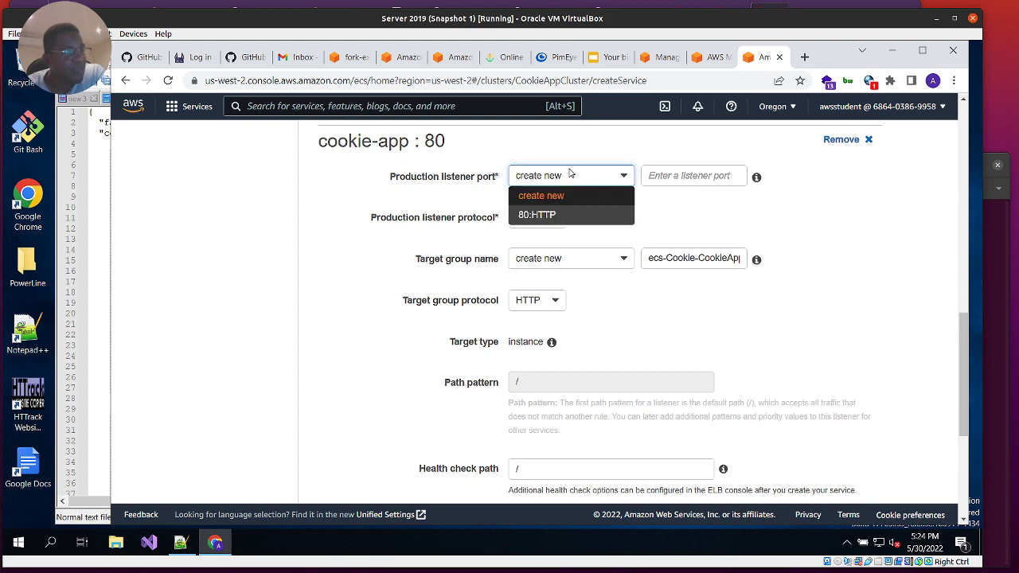
{"action": "left_click", "coordinate": [556, 216]}
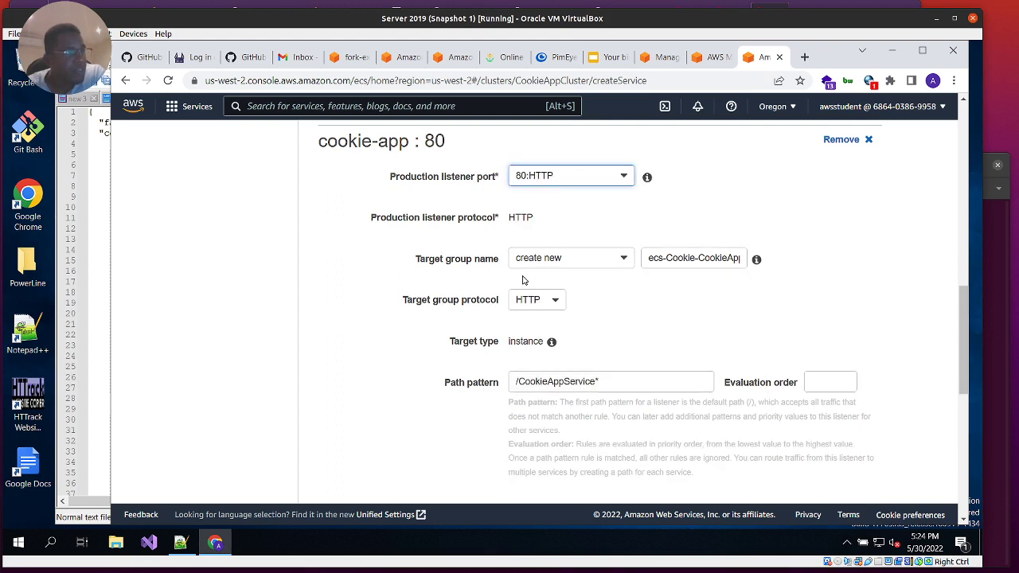
{"action": "left_click", "coordinate": [582, 265]}
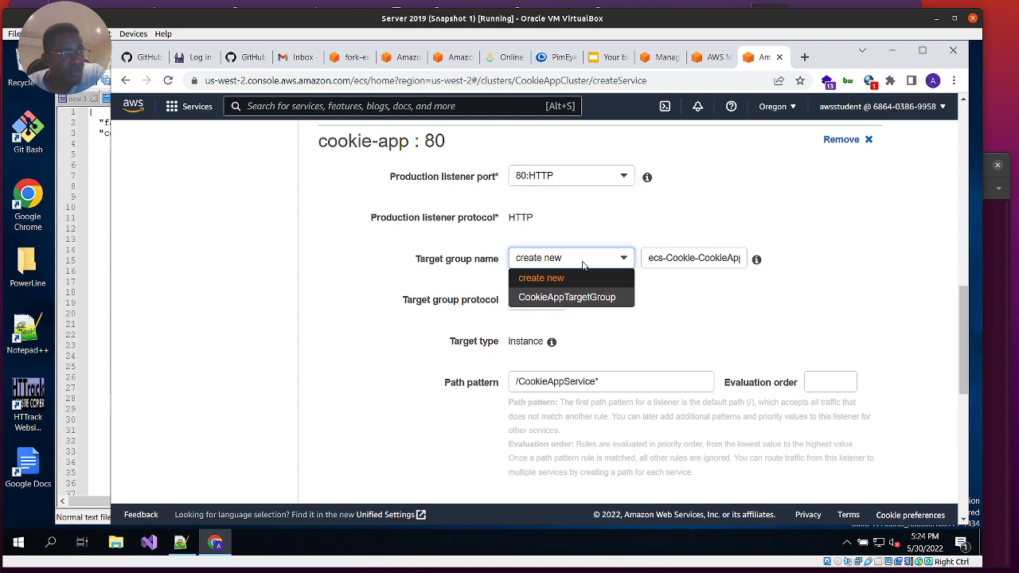
{"action": "left_click", "coordinate": [585, 300]}
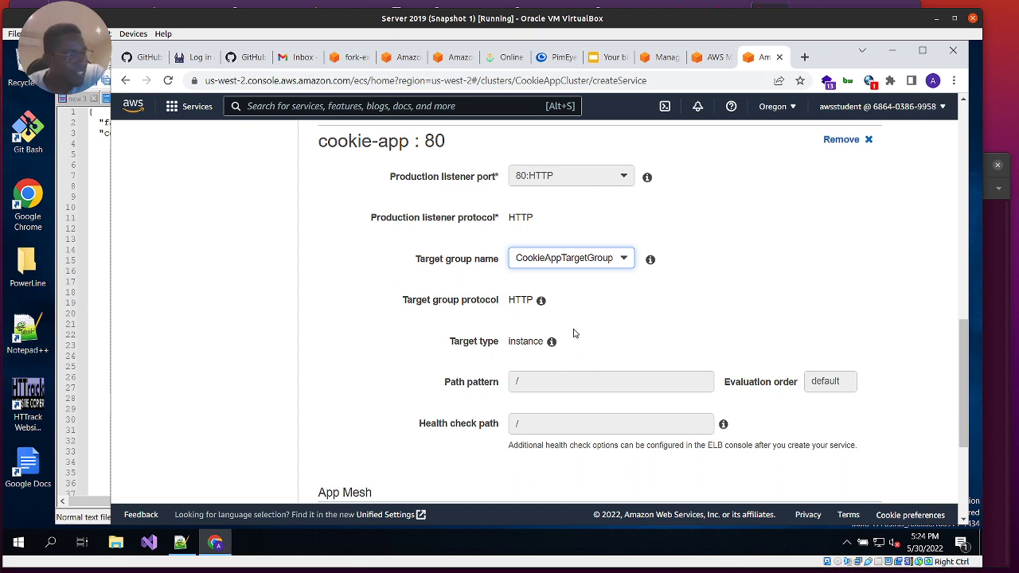
Leave service discovery and auto scaling unconfigured, and create the service CookieAppService.
{"action": "scroll", "coordinate": [573, 334], "scroll_direction": "down", "scroll_amount": 2}
{"action": "scroll", "coordinate": [679, 305], "scroll_direction": "up", "scroll_amount": 1}
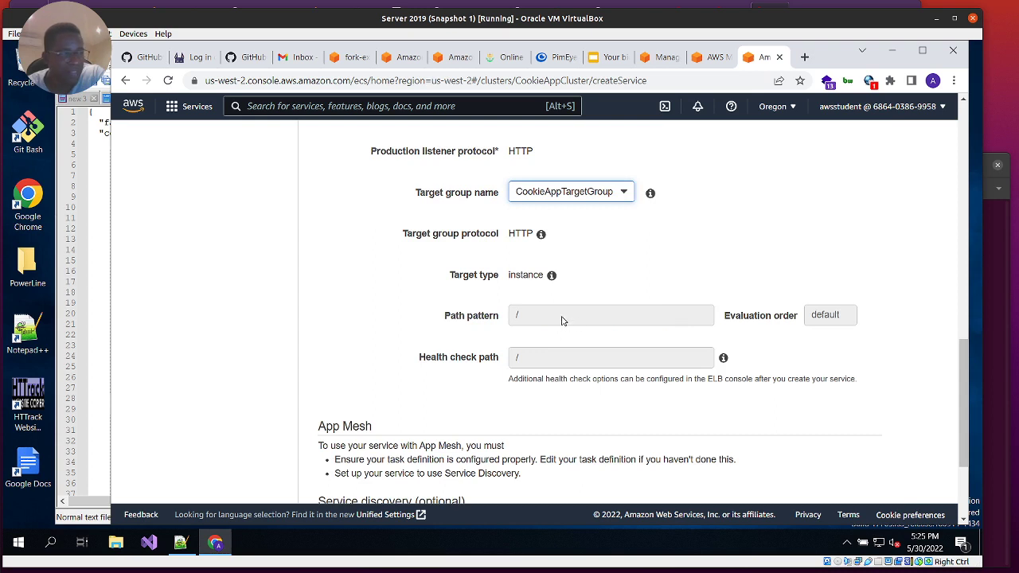
{"action": "scroll", "coordinate": [610, 327], "scroll_direction": "down", "scroll_amount": 2}
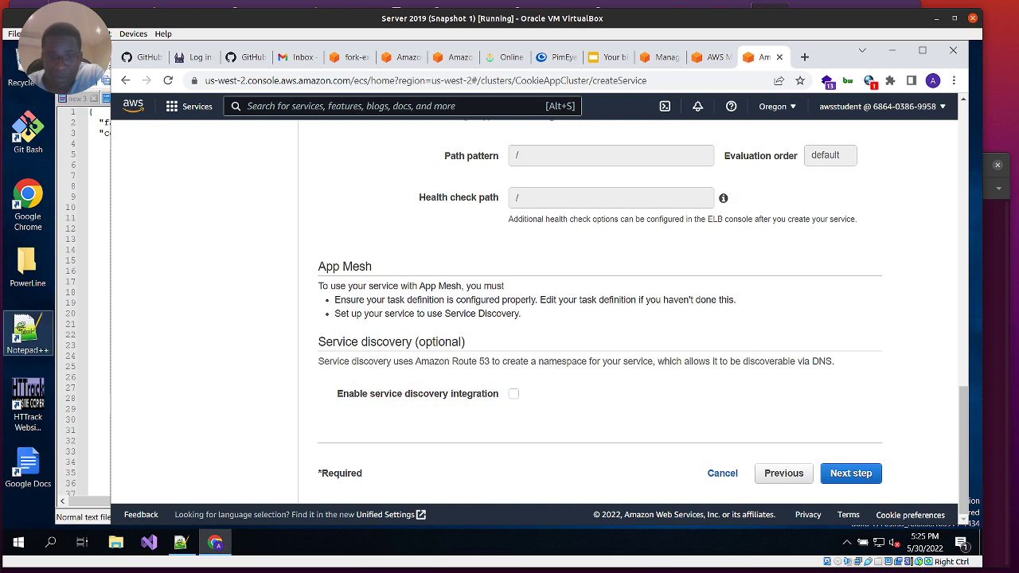
{"action": "left_click", "coordinate": [850, 473]}
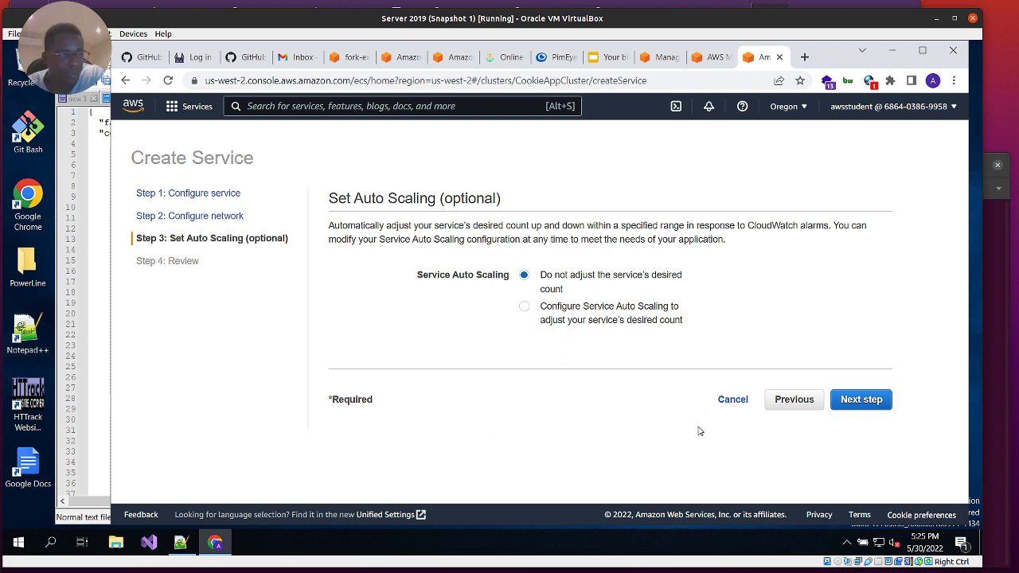
{"action": "left_click", "coordinate": [870, 404]}
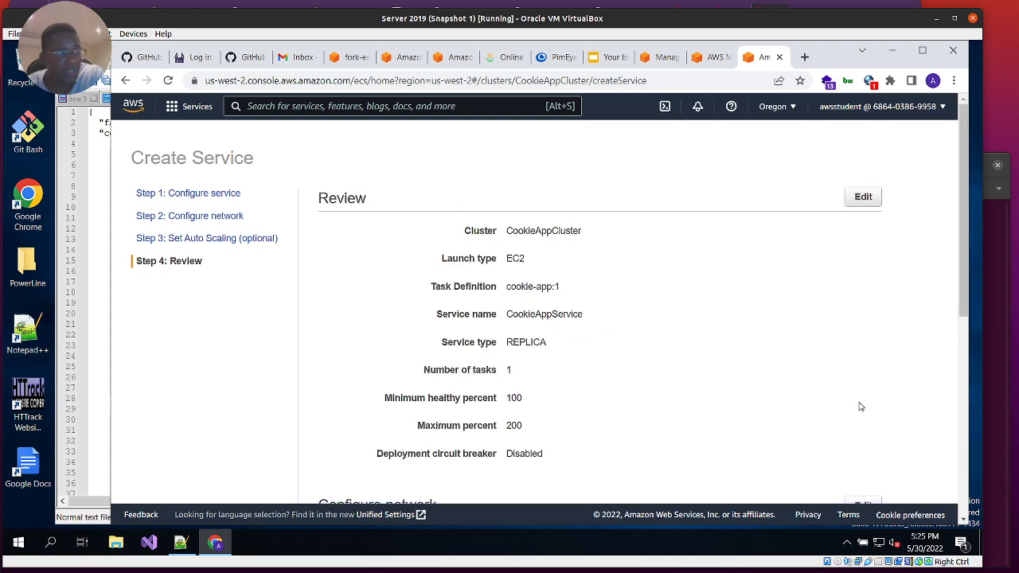
{"action": "scroll", "coordinate": [655, 359], "scroll_direction": "down", "scroll_amount": 10}
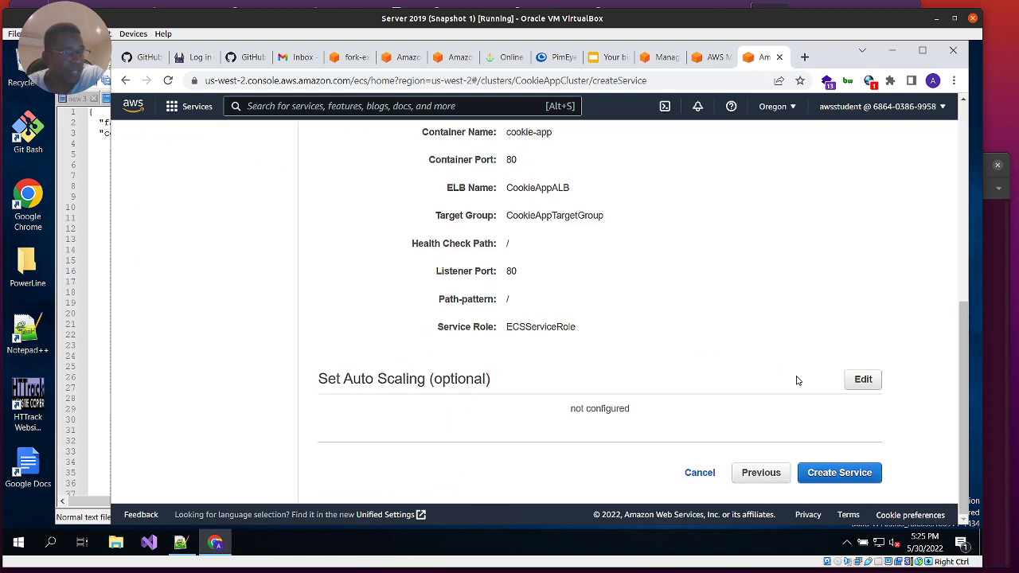
{"action": "left_click", "coordinate": [842, 472]}
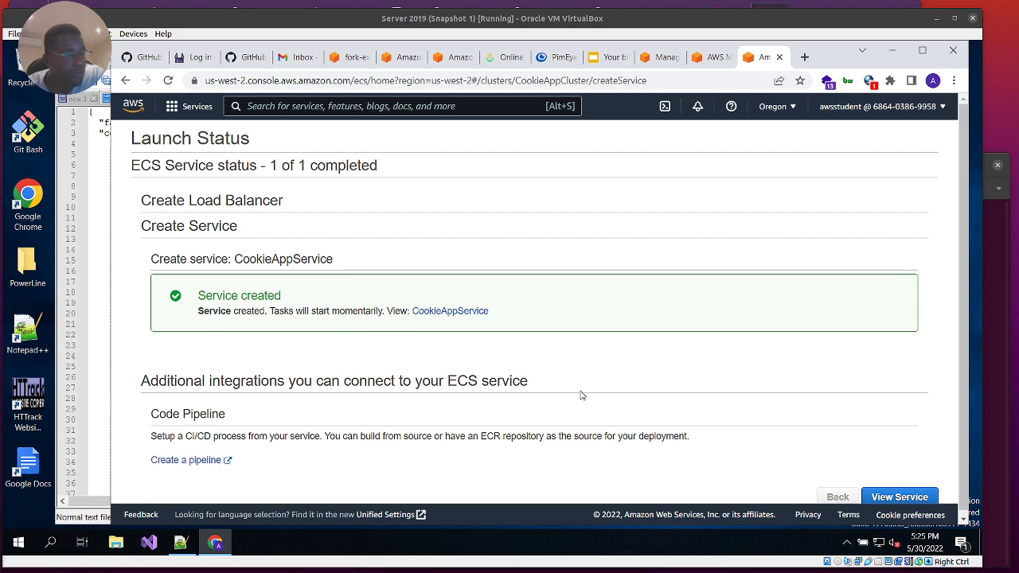
Open CookieAppService and review its tasks, load balancing details, events and metrics.
{"action": "left_click", "coordinate": [898, 497]}
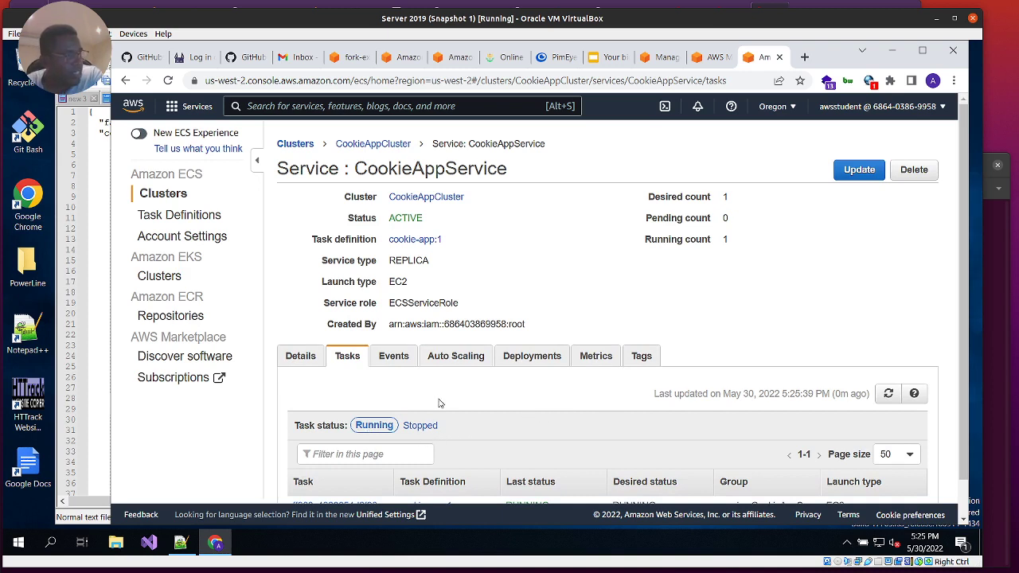
{"action": "scroll", "coordinate": [384, 415], "scroll_direction": "down", "scroll_amount": 1}
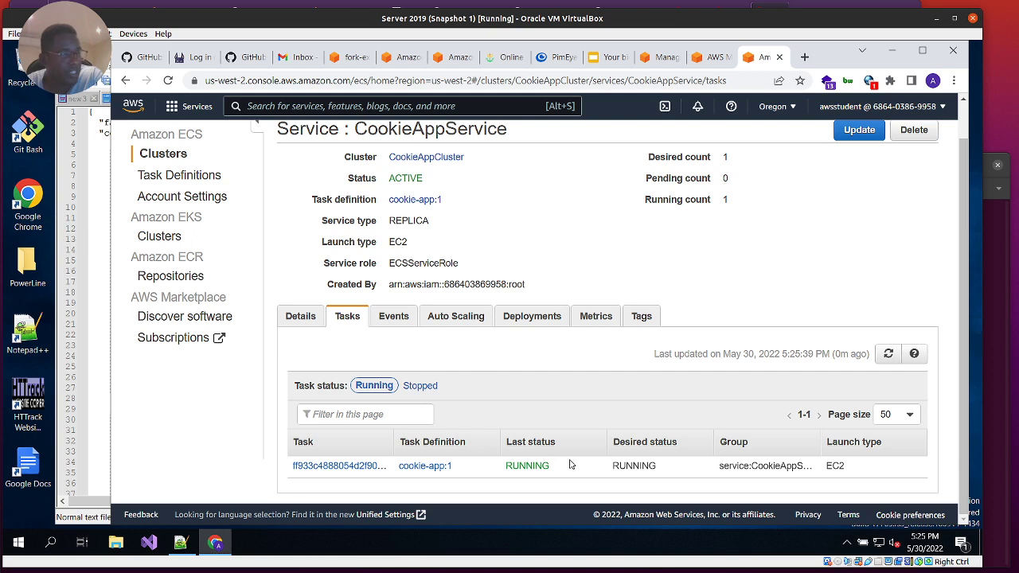
{"action": "left_click", "coordinate": [298, 319]}
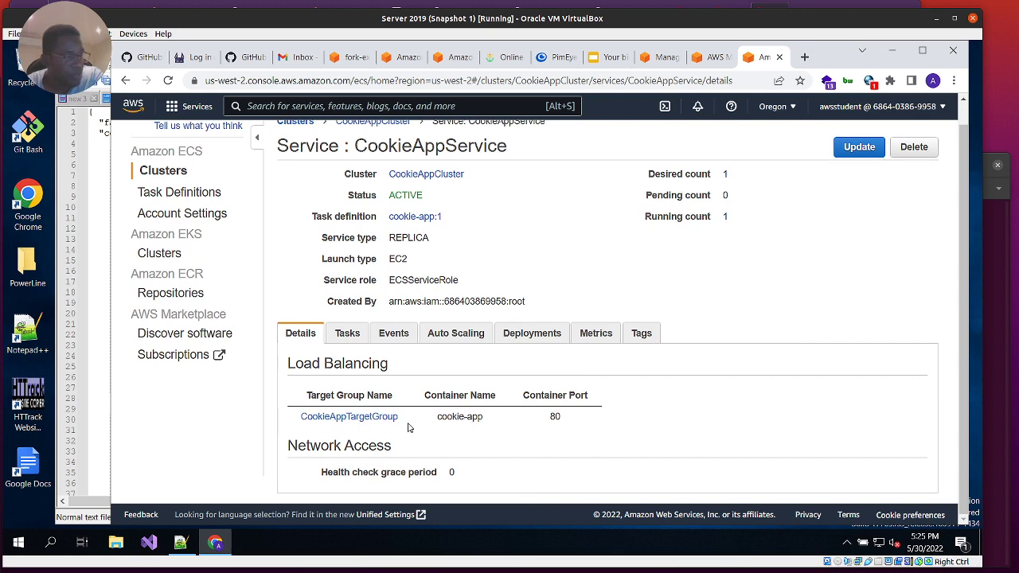
{"action": "left_click", "coordinate": [344, 336]}
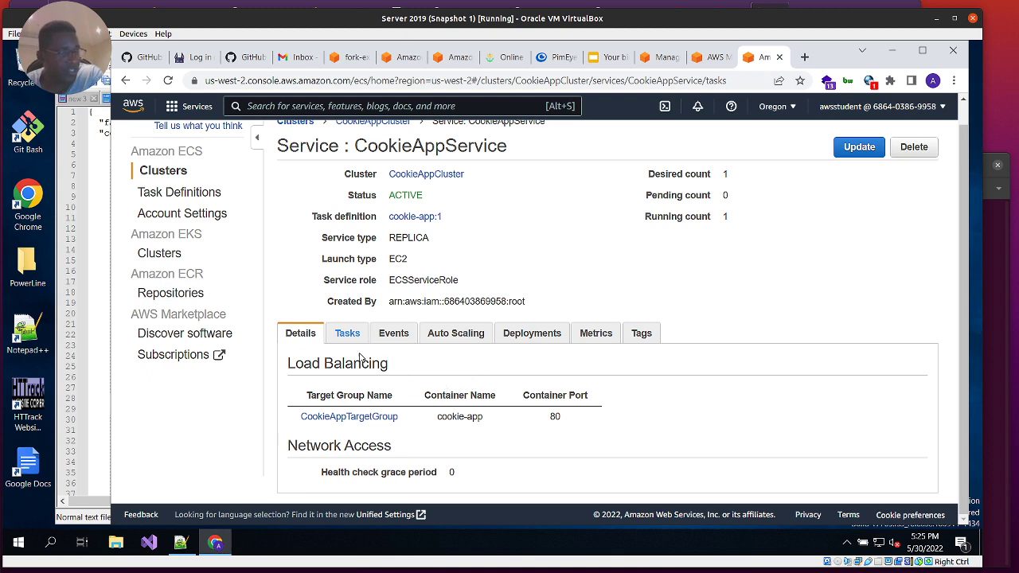
{"action": "scroll", "coordinate": [597, 449], "scroll_direction": "down", "scroll_amount": 1}
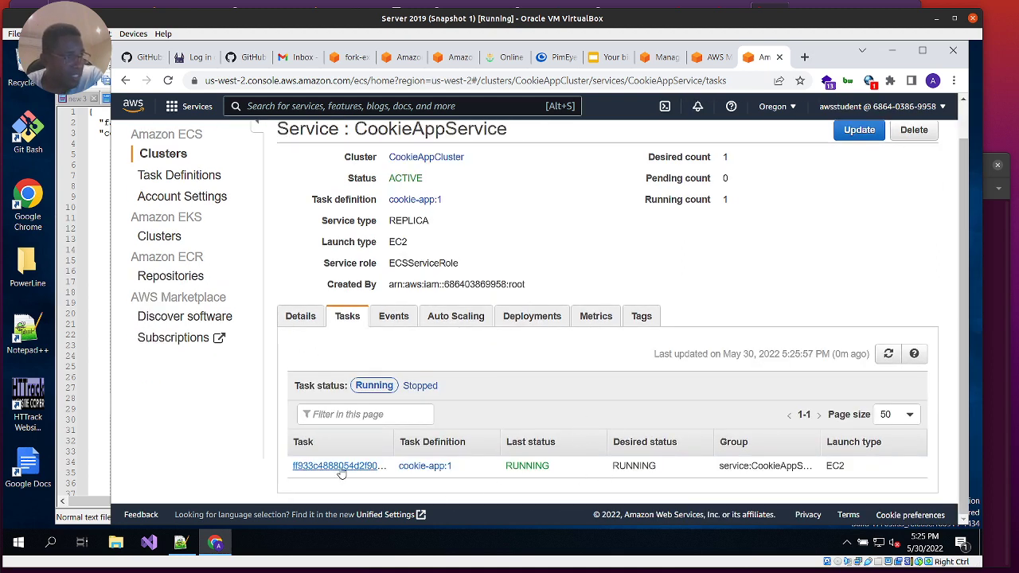
{"action": "left_click", "coordinate": [393, 317]}
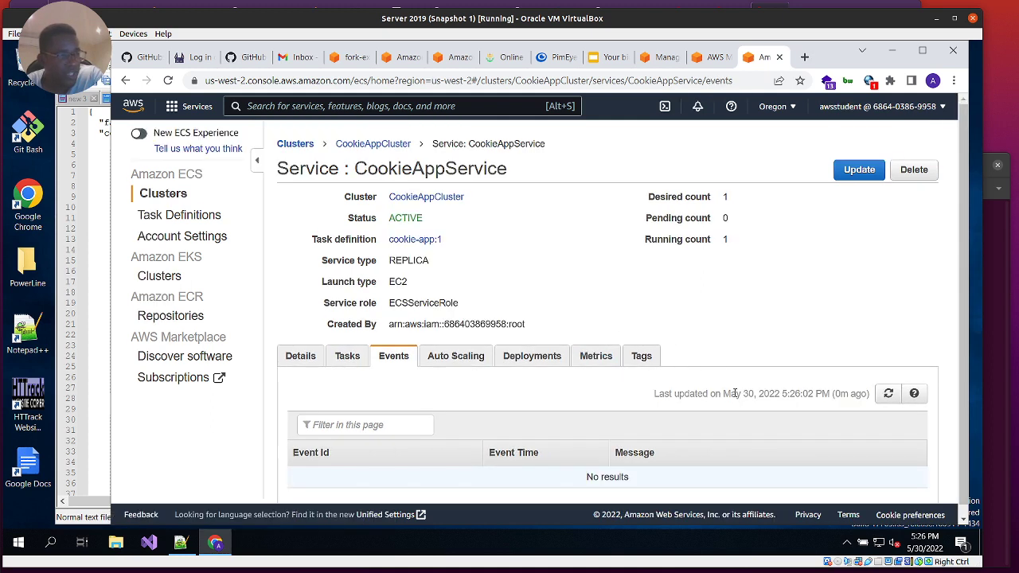
{"action": "scroll", "coordinate": [629, 460], "scroll_direction": "down", "scroll_amount": 2}
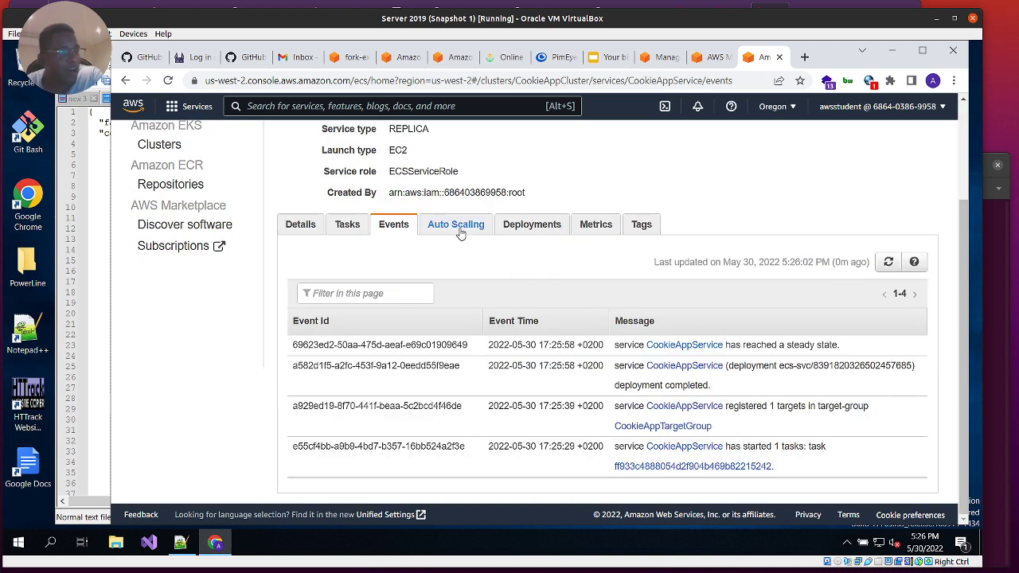
{"action": "left_click", "coordinate": [592, 231]}
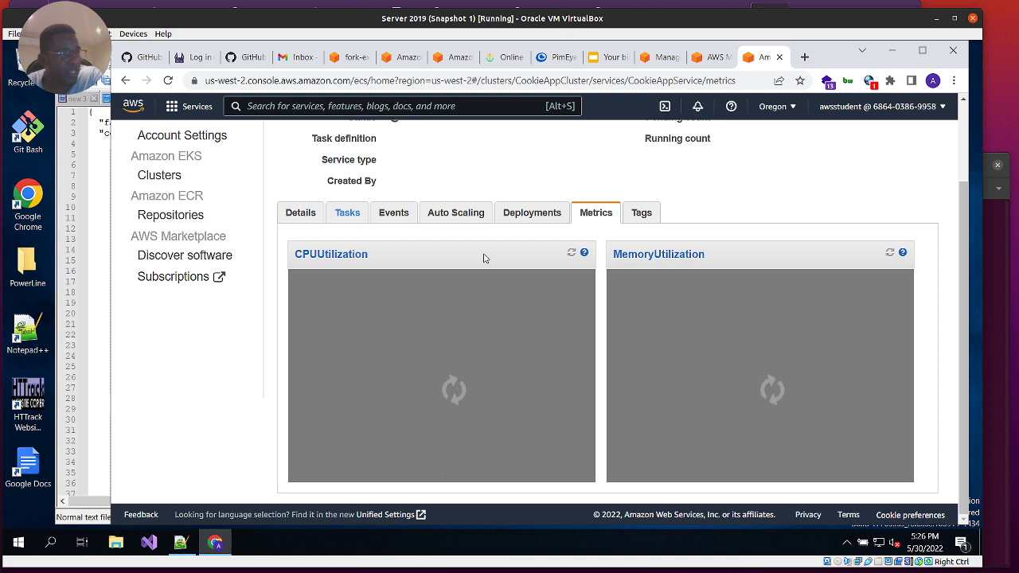
{"action": "scroll", "coordinate": [674, 353], "scroll_direction": "down", "scroll_amount": 1}
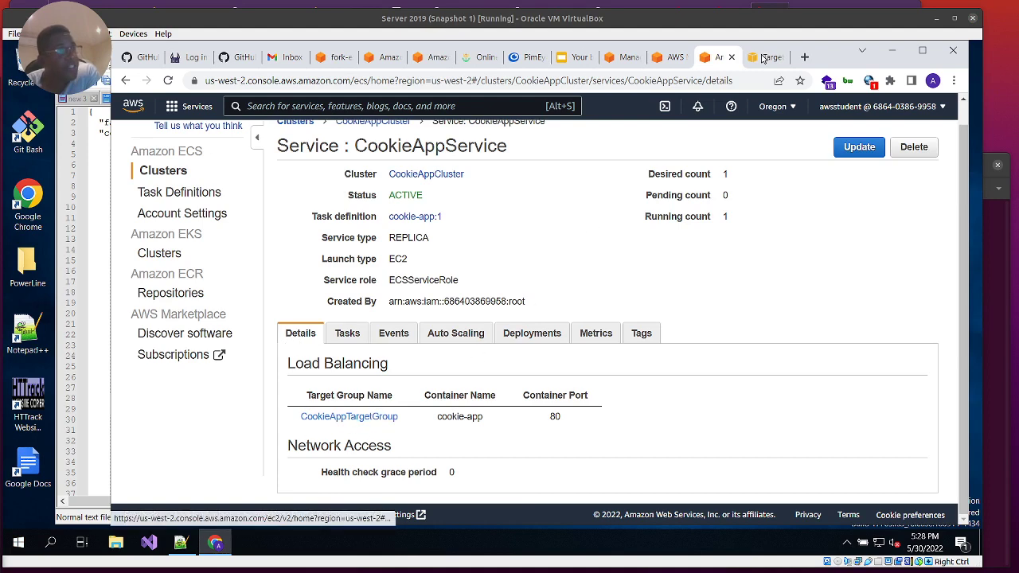
Open CookieAppTargetGroup from the service's load balancing details and examine its registered targets, health status and monitoring.
{"action": "left_click", "coordinate": [350, 417]}
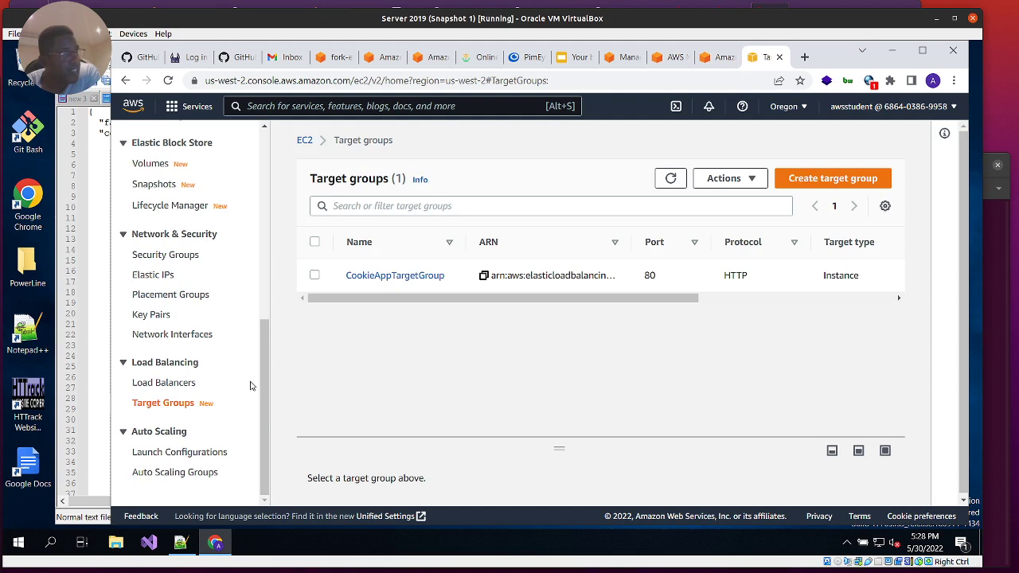
{"action": "left_click", "coordinate": [410, 276]}
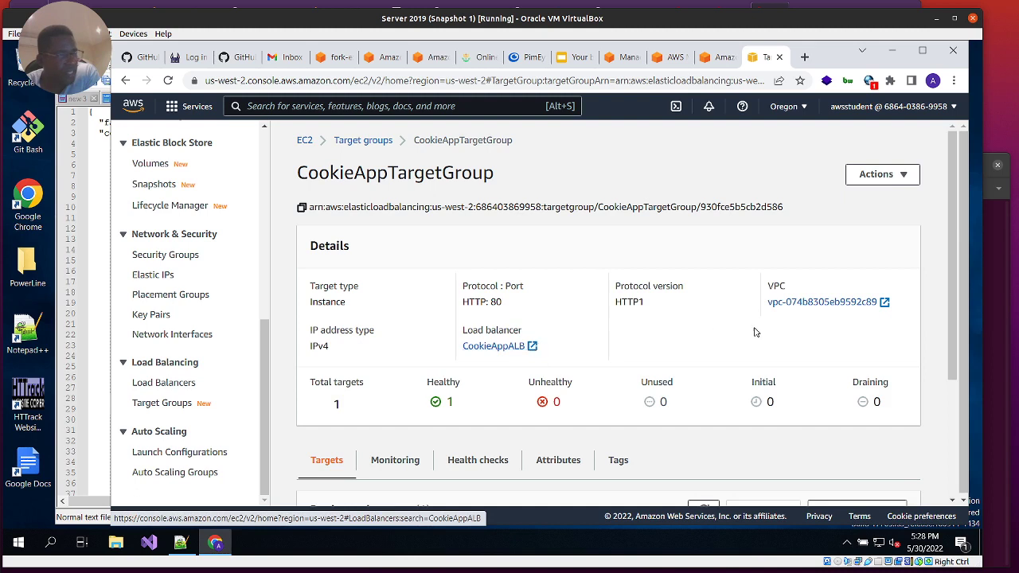
{"action": "scroll", "coordinate": [573, 358], "scroll_direction": "down", "scroll_amount": 1}
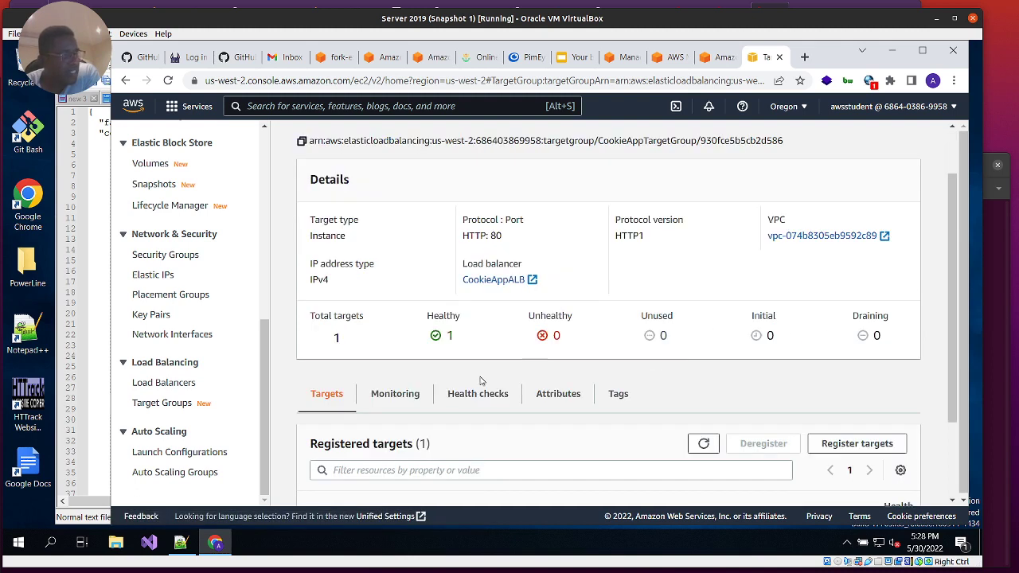
{"action": "scroll", "coordinate": [387, 406], "scroll_direction": "down", "scroll_amount": 2}
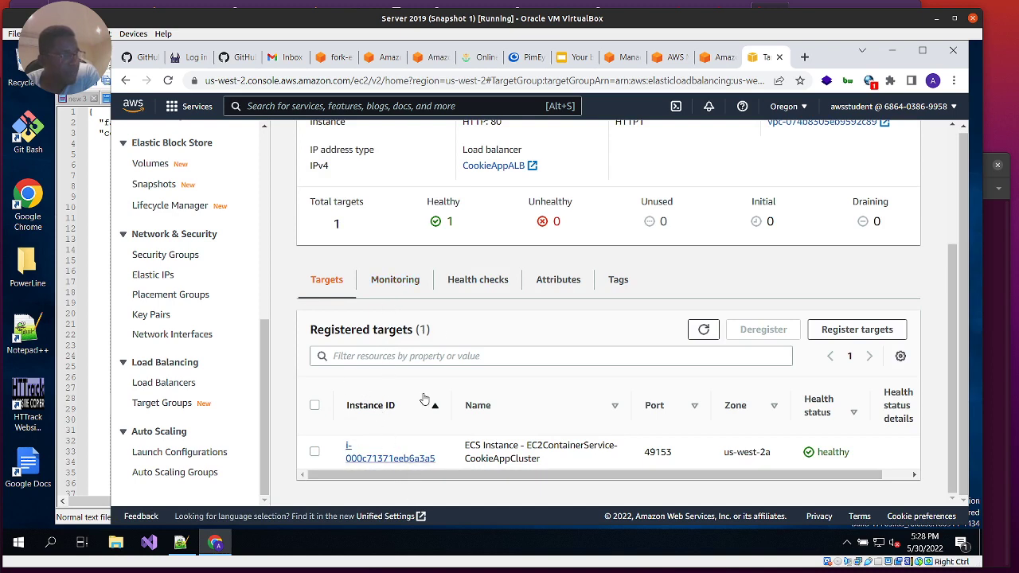
{"action": "left_click", "coordinate": [410, 285]}
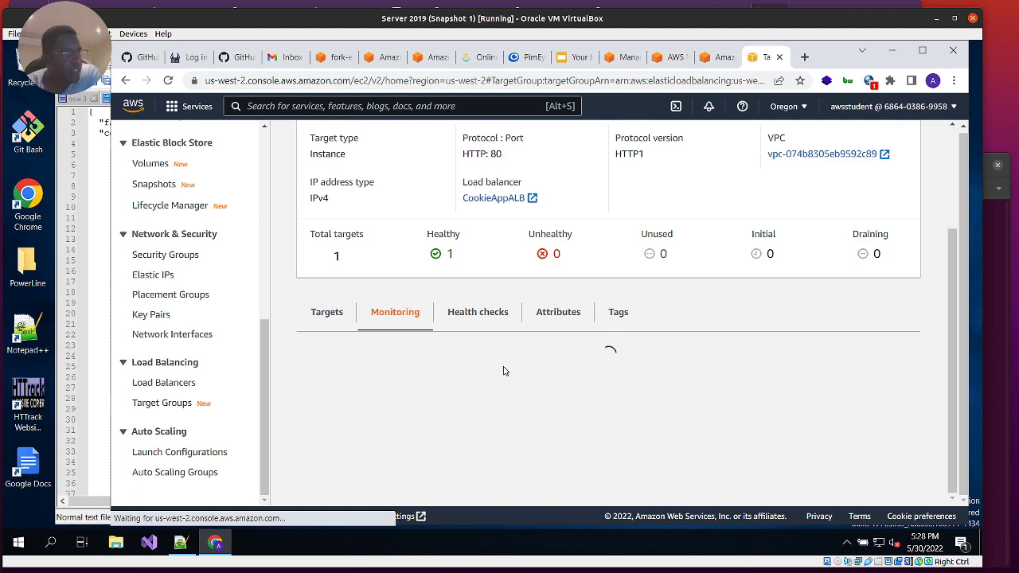
{"action": "scroll", "coordinate": [517, 271], "scroll_direction": "up", "scroll_amount": 1}
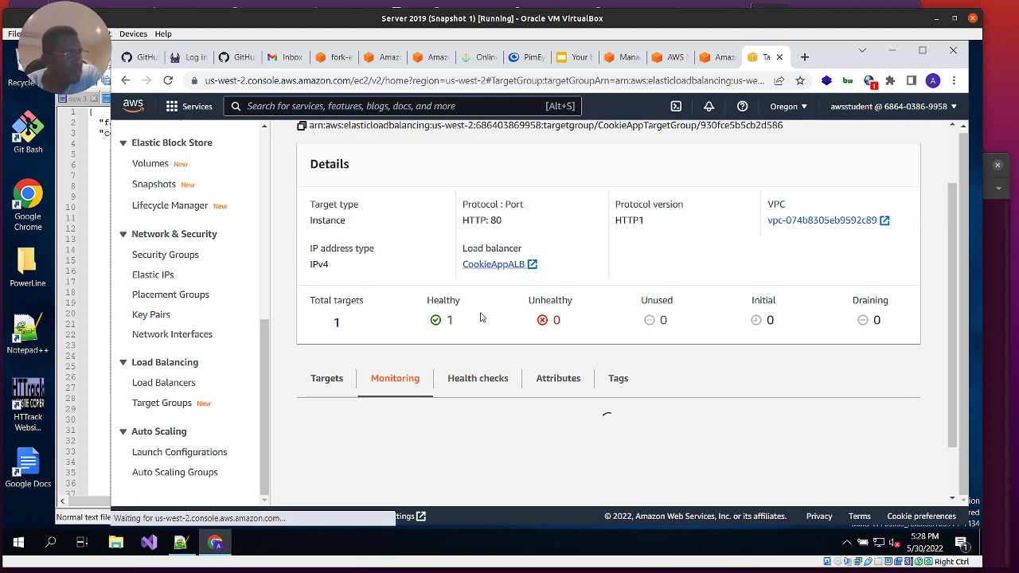
Open the load balancer CookieAppALB from the target group and examine its basic configuration and availability zones.
{"action": "left_click", "coordinate": [547, 241]}
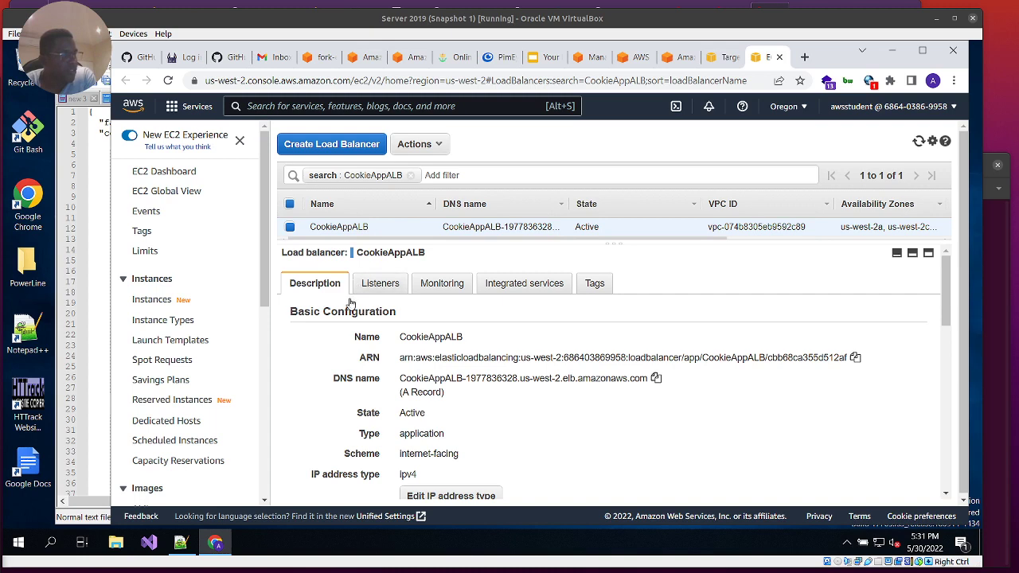
{"action": "scroll", "coordinate": [472, 375], "scroll_direction": "down", "scroll_amount": 4}
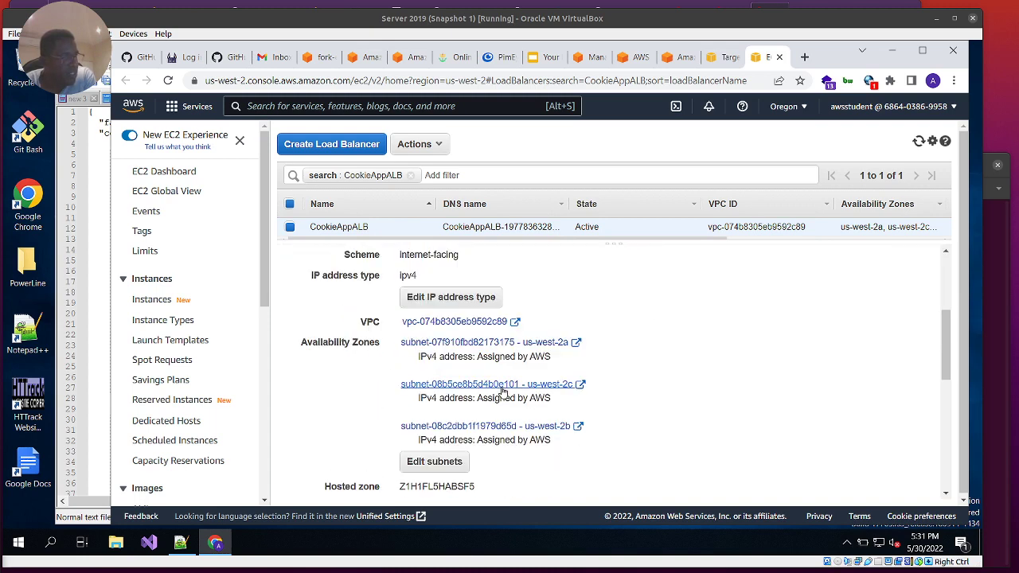
{"action": "scroll", "coordinate": [460, 380], "scroll_direction": "up", "scroll_amount": 1}
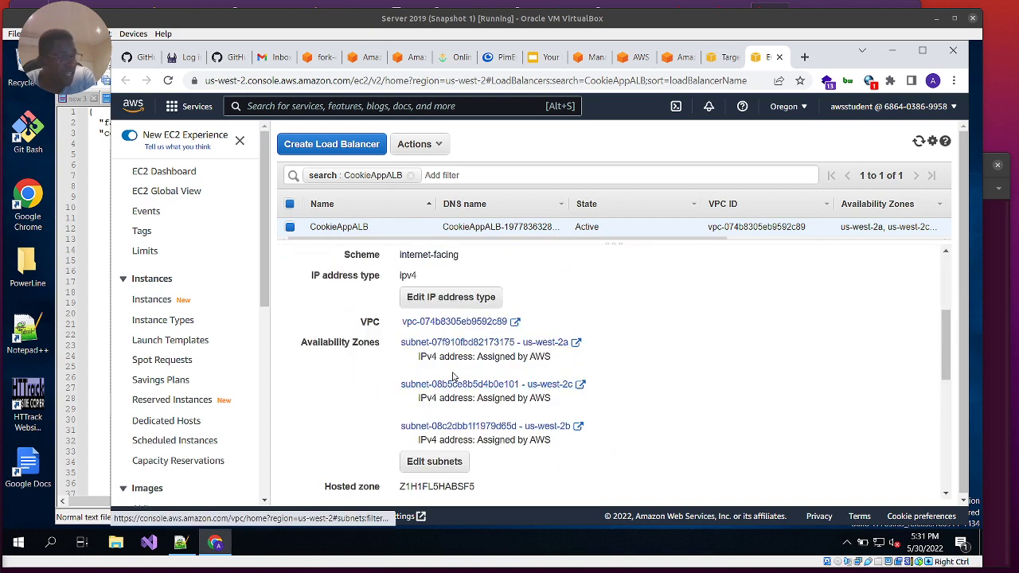
Review CookieAppALB's attributes, copy the load balancer's DNS name and open that address in a new browser tab.
{"action": "scroll", "coordinate": [462, 381], "scroll_direction": "down", "scroll_amount": 3}
{"action": "scroll", "coordinate": [481, 387], "scroll_direction": "down", "scroll_amount": 5}
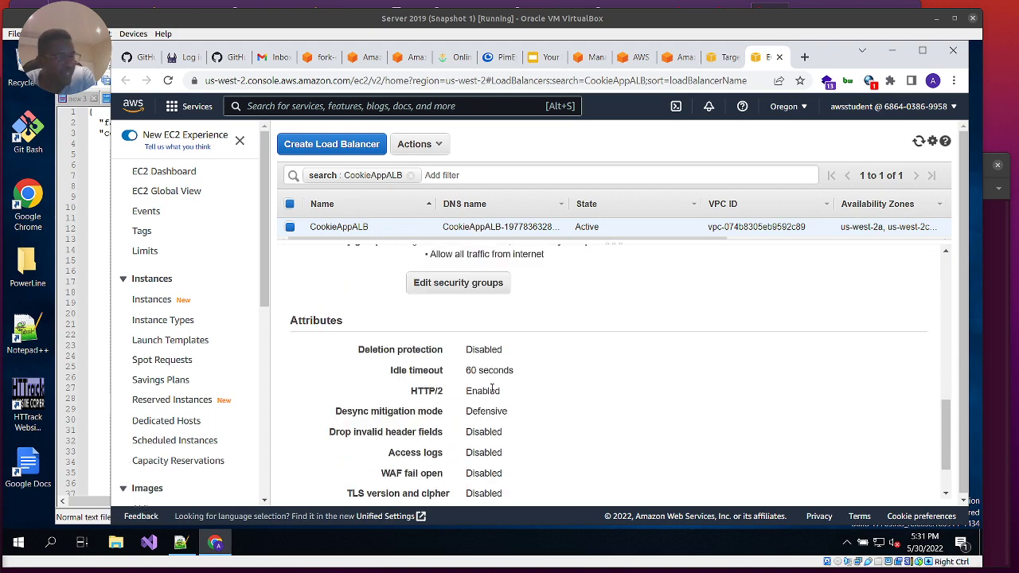
{"action": "scroll", "coordinate": [499, 383], "scroll_direction": "up", "scroll_amount": 10}
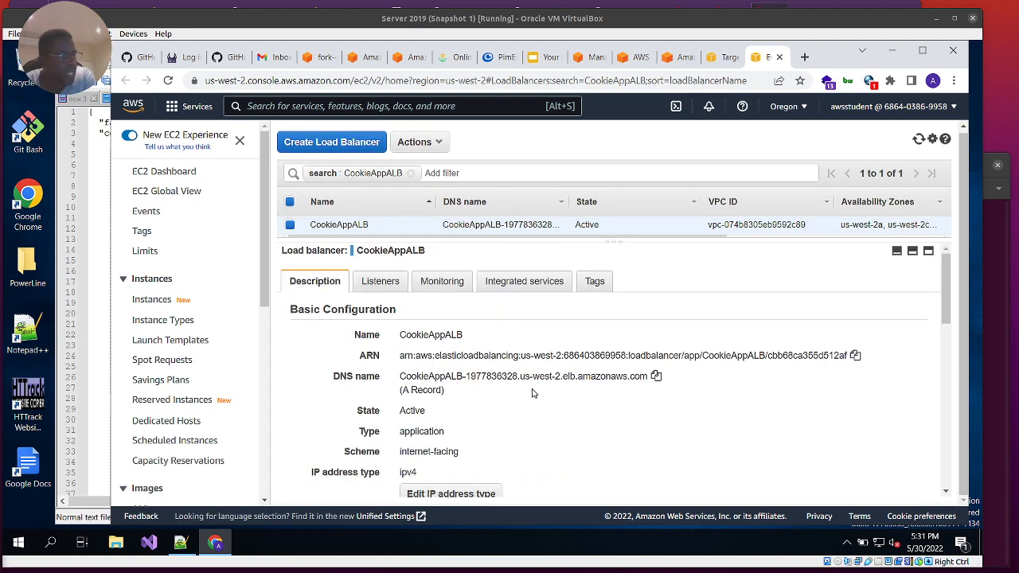
{"action": "left_click", "coordinate": [656, 376]}
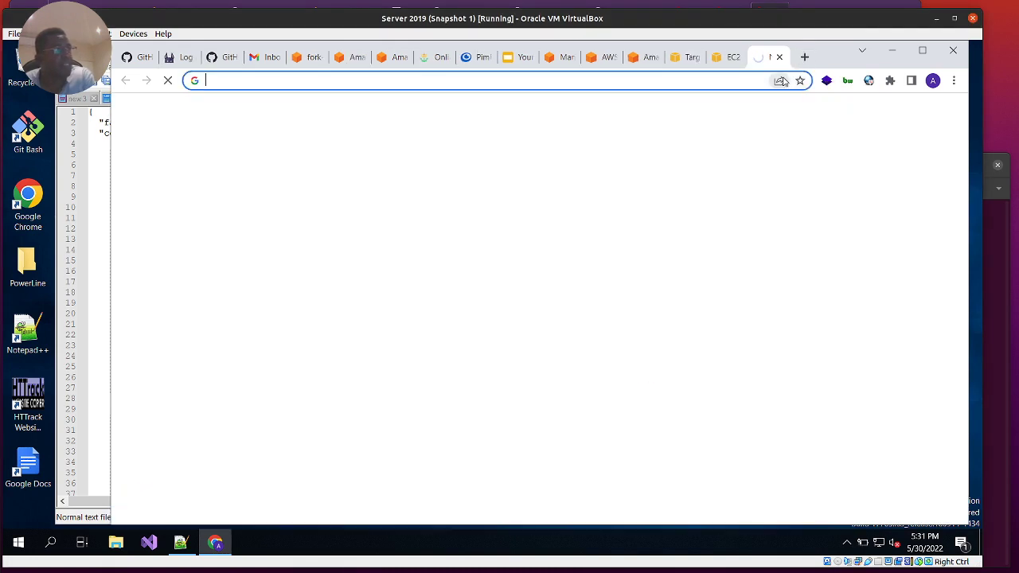
{"action": "left_click", "coordinate": [804, 56]}
{"action": "key", "text": "ctrl+v"}
{"action": "key", "text": "Return"}
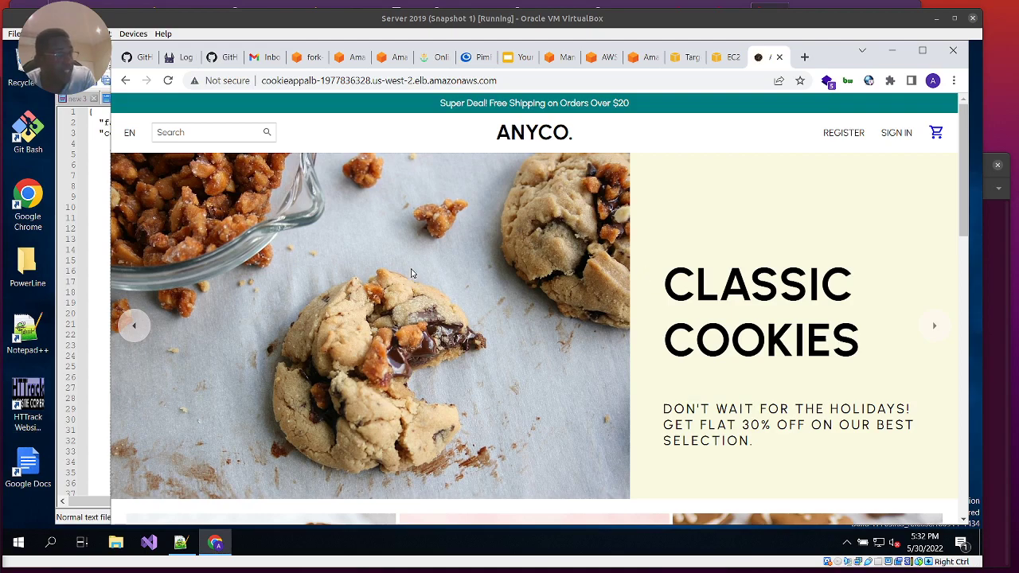
Look through the cookie shop's home page served by the load balancer.
{"action": "scroll", "coordinate": [731, 285], "scroll_direction": "down", "scroll_amount": 3}
{"action": "scroll", "coordinate": [731, 285], "scroll_direction": "down", "scroll_amount": 4}
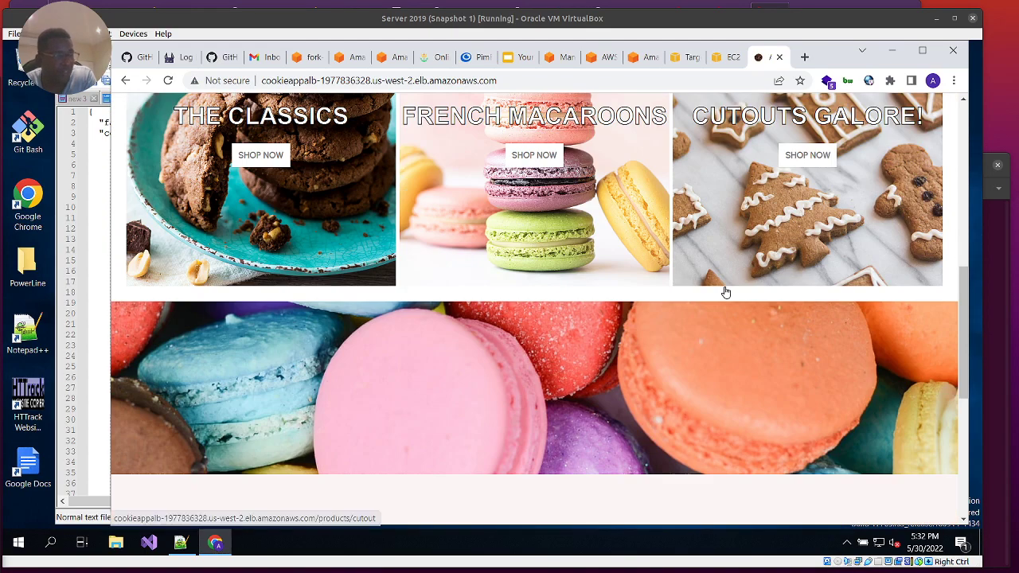
{"action": "scroll", "coordinate": [723, 288], "scroll_direction": "down", "scroll_amount": 5}
{"action": "scroll", "coordinate": [722, 283], "scroll_direction": "up", "scroll_amount": 6}
{"action": "scroll", "coordinate": [721, 282], "scroll_direction": "up", "scroll_amount": 5}
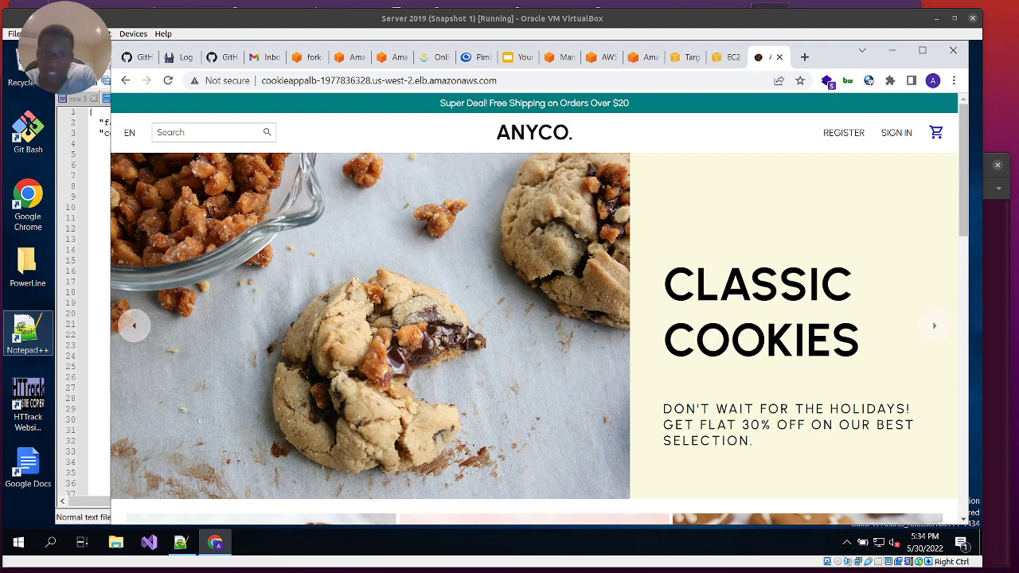
Return to the CookieAppTargetGroup page and review its details and target health.
{"action": "left_click", "coordinate": [726, 57]}
{"action": "left_click", "coordinate": [679, 58]}
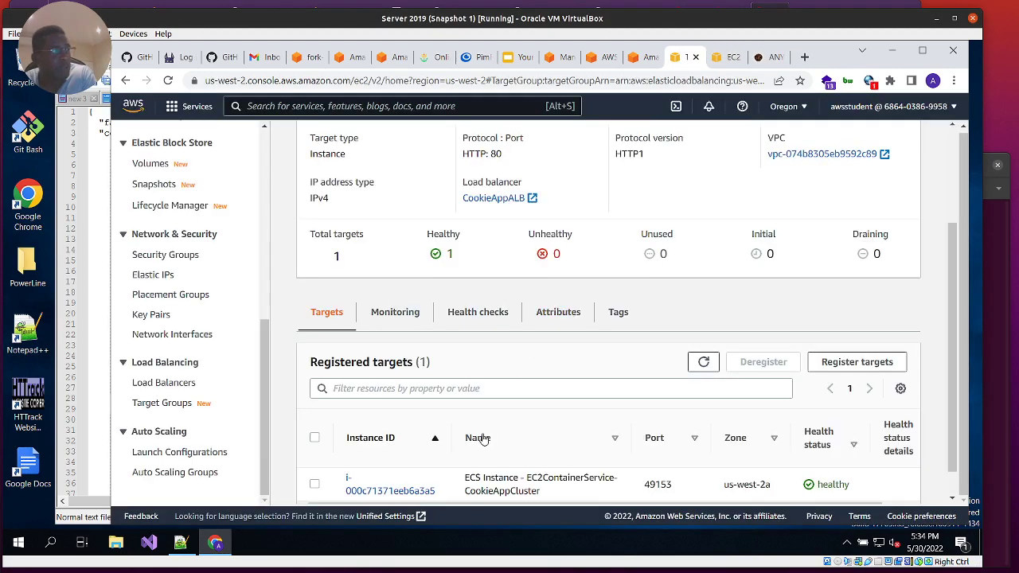
{"action": "scroll", "coordinate": [478, 319], "scroll_direction": "up", "scroll_amount": 5}
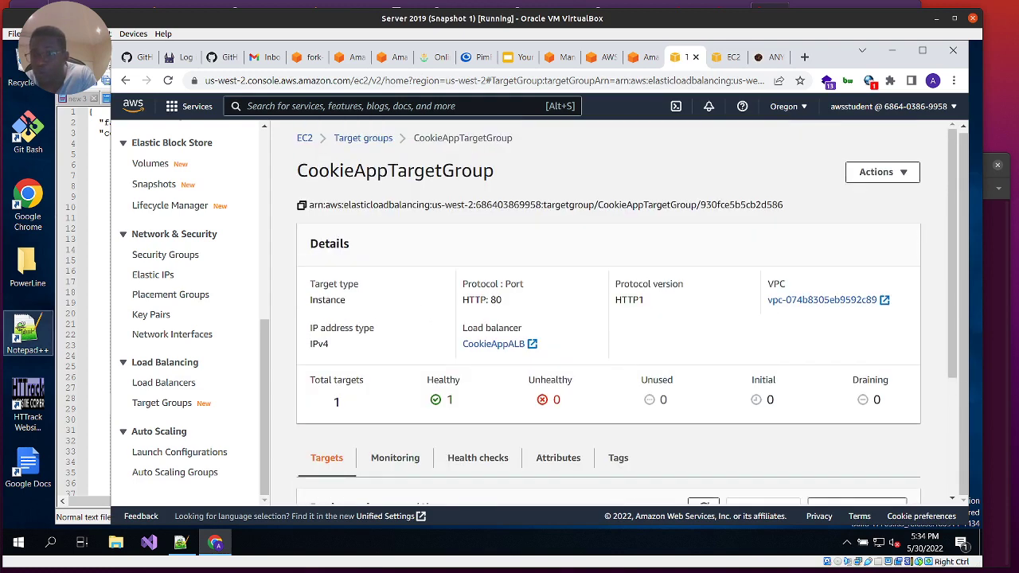
Return to CookieAppCluster and start a new capacity provider named OnDemandCapacityProvider.
{"action": "key", "text": "ctrl+shift+Tab"}
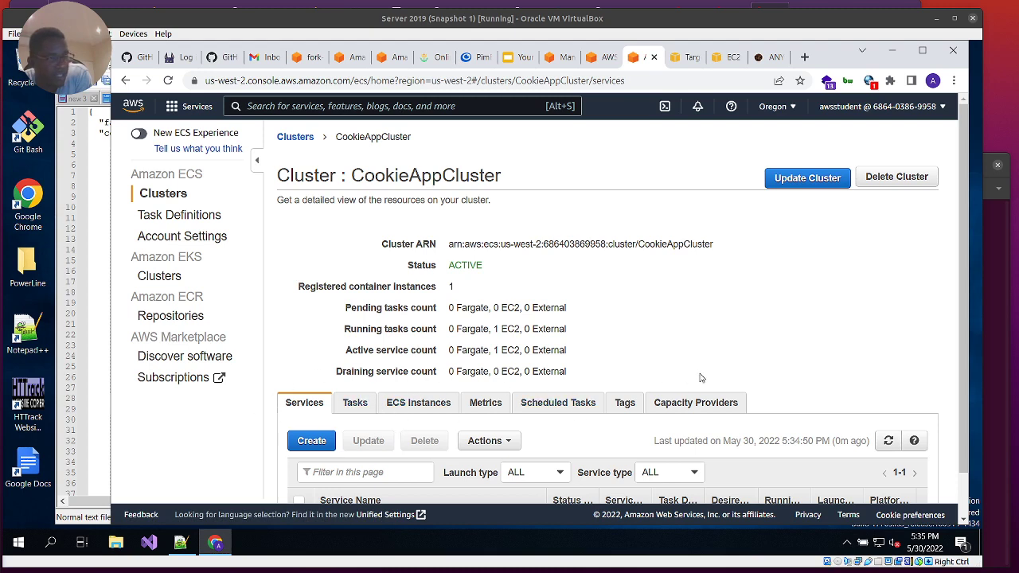
{"action": "left_click", "coordinate": [693, 404]}
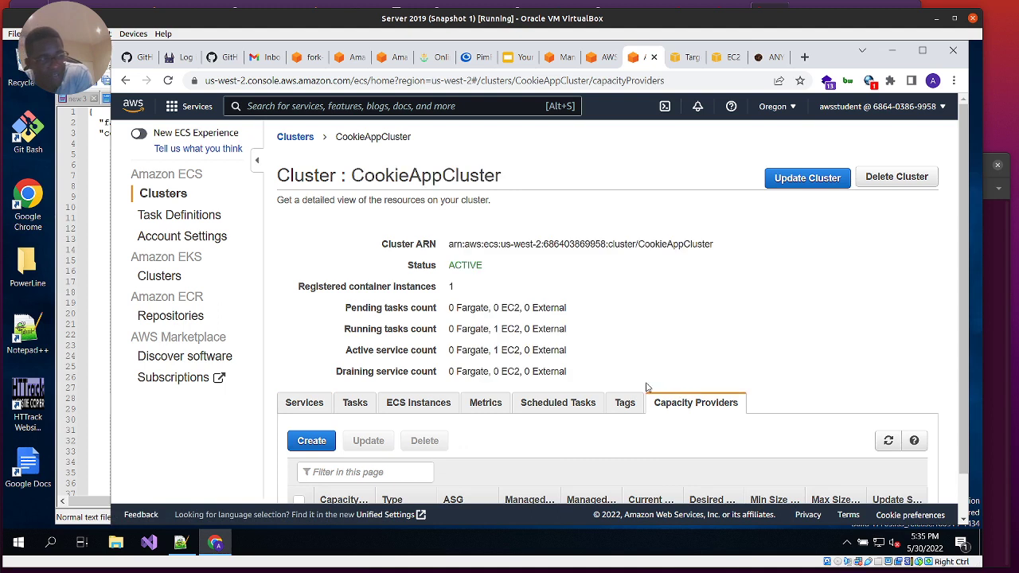
{"action": "left_click", "coordinate": [311, 440]}
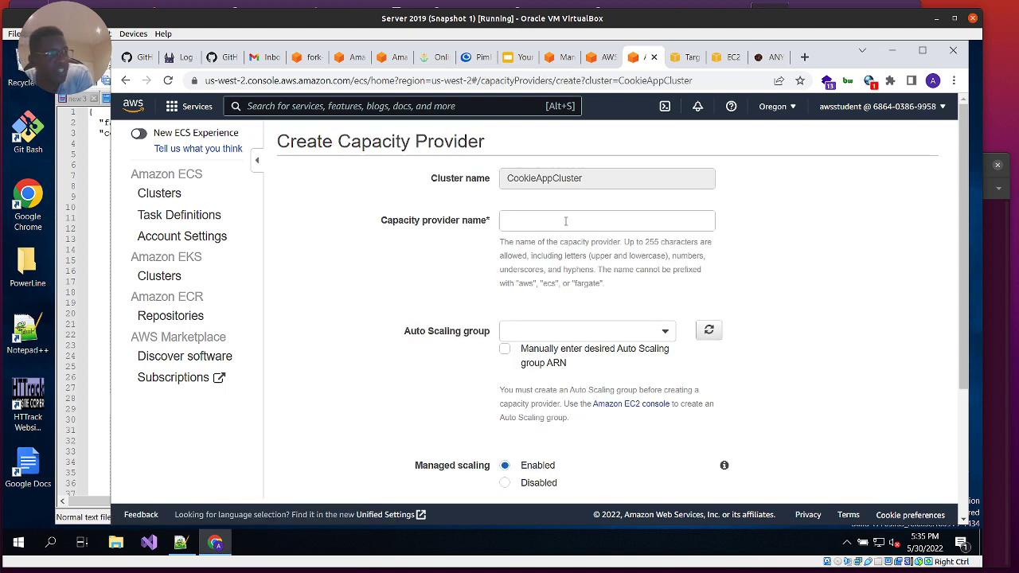
{"action": "left_click", "coordinate": [569, 219]}
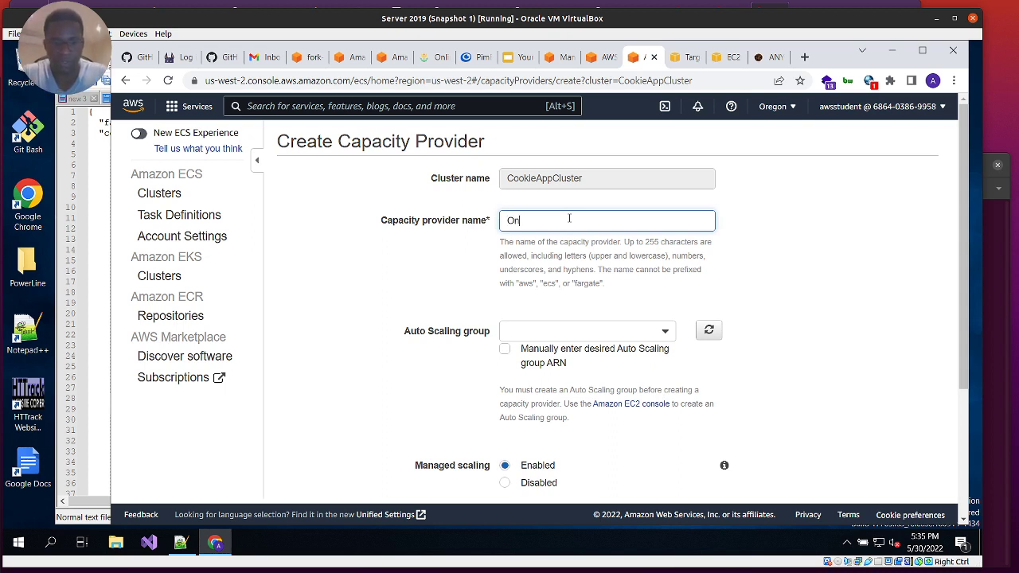
{"action": "type", "text": "OnDemandCapacityProvider"}
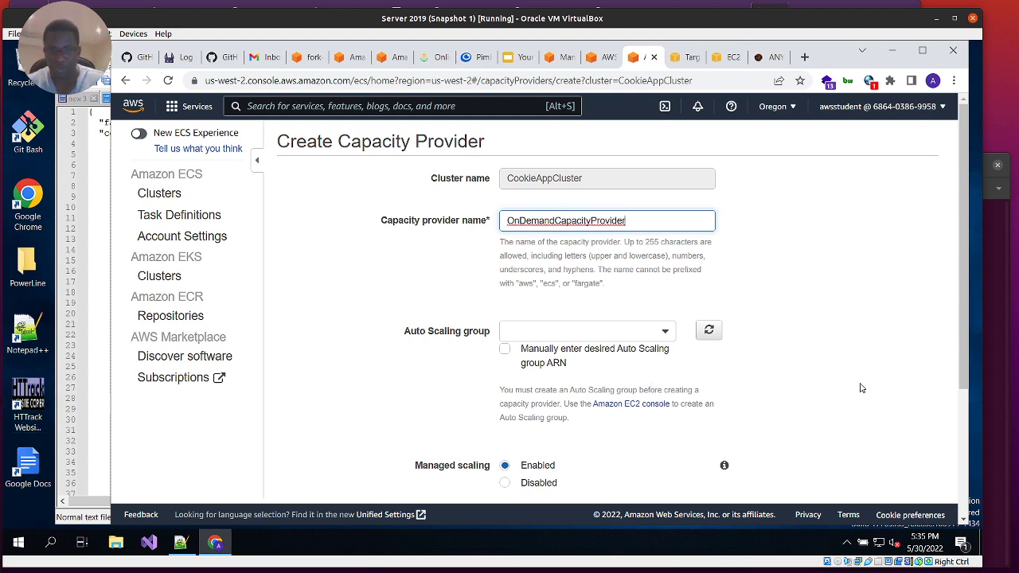
Assign ECSOnDemandAutoScalingGroup with a target capacity of 100%, and create the capacity provider.
{"action": "left_click", "coordinate": [652, 332]}
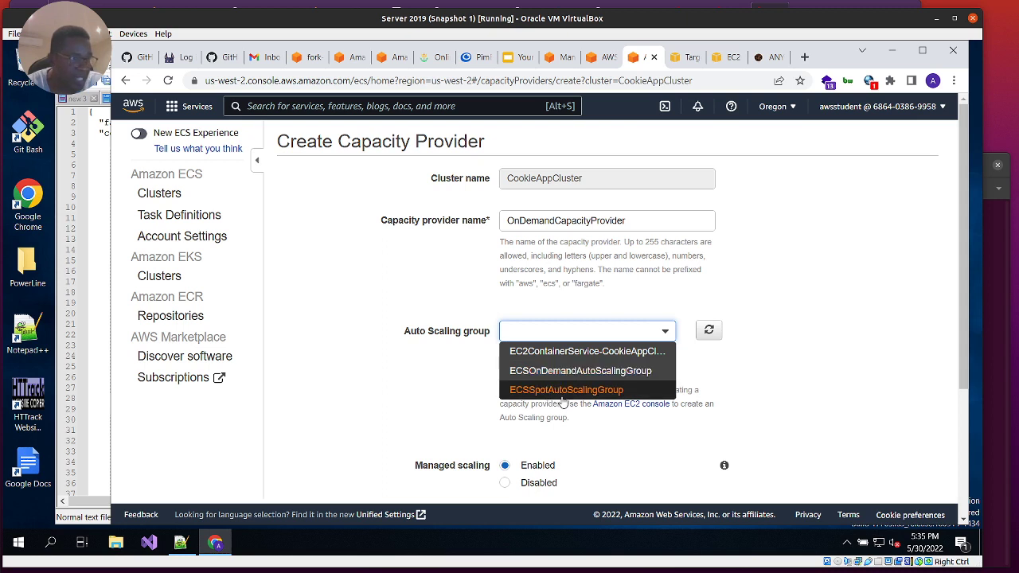
{"action": "left_click", "coordinate": [588, 370]}
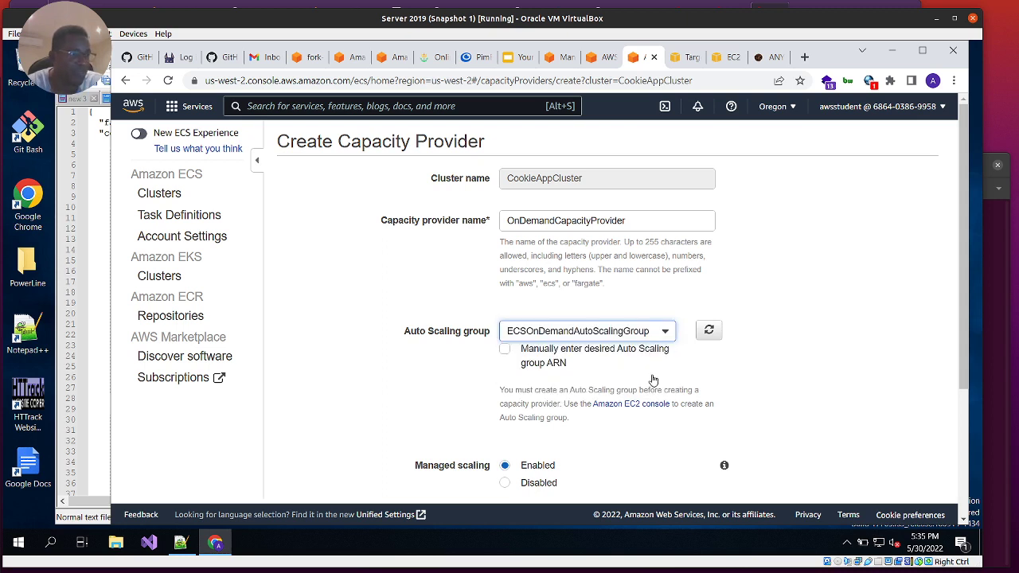
{"action": "left_click", "coordinate": [821, 337]}
{"action": "scroll", "coordinate": [577, 406], "scroll_direction": "down", "scroll_amount": 3}
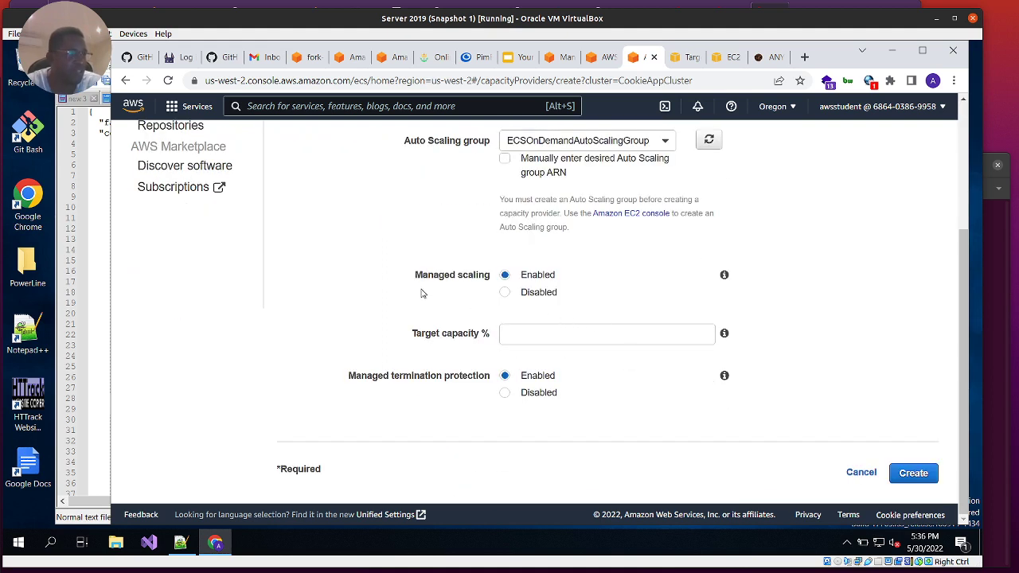
{"action": "left_click", "coordinate": [530, 340]}
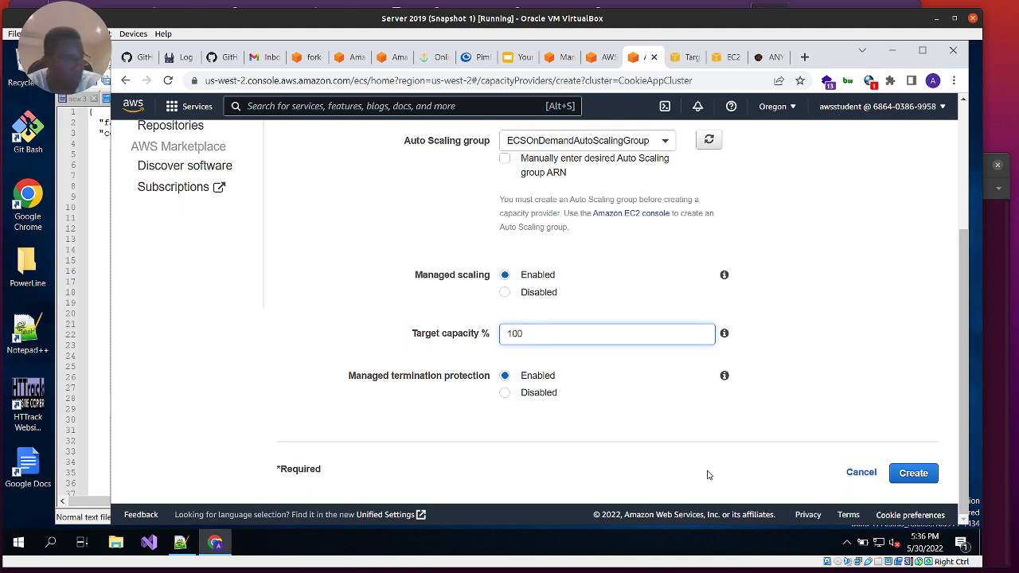
{"action": "left_click", "coordinate": [925, 474]}
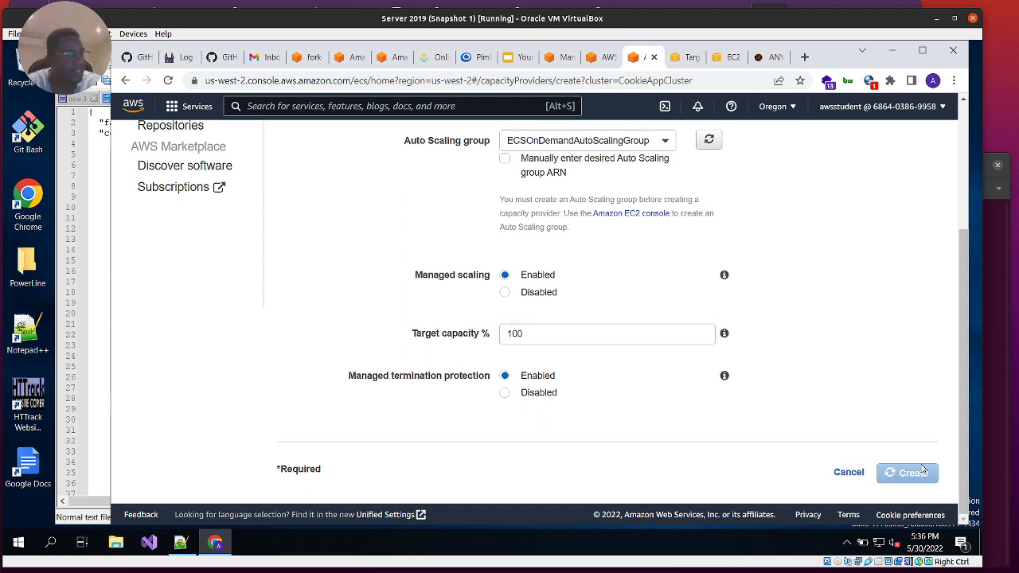
{"action": "scroll", "coordinate": [701, 318], "scroll_direction": "up", "scroll_amount": 1}
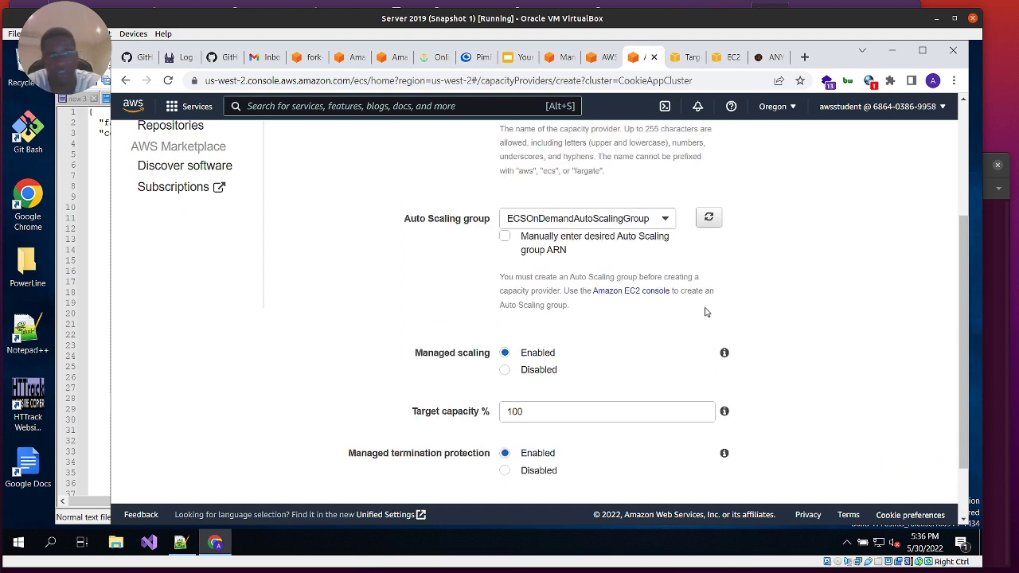
{"action": "scroll", "coordinate": [748, 326], "scroll_direction": "down", "scroll_amount": 1}
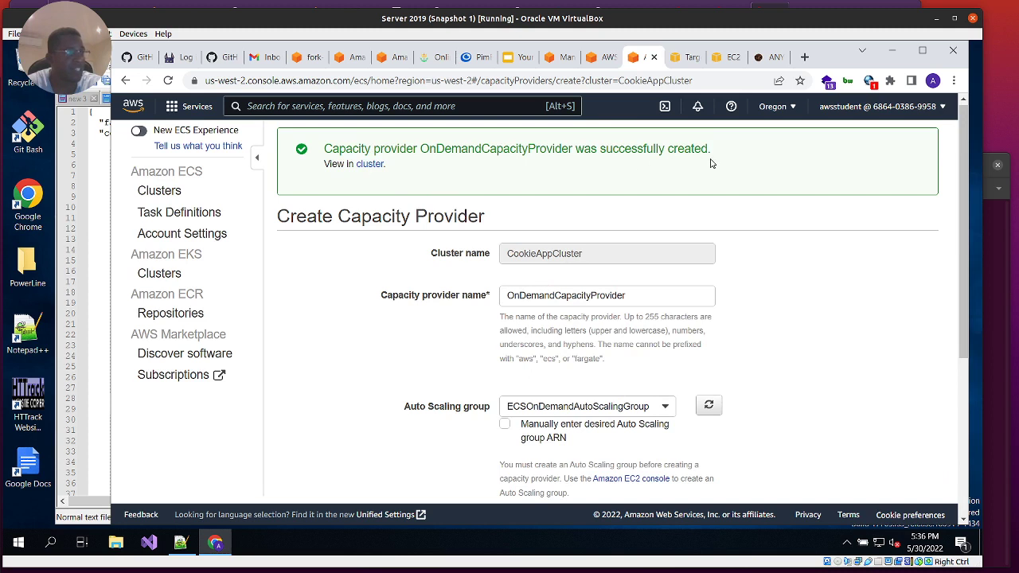
Rename the entry SpotCapacityProvider, assign ECSSpotAutoScalingGroup, and create this second capacity provider.
{"action": "left_click", "coordinate": [657, 296]}
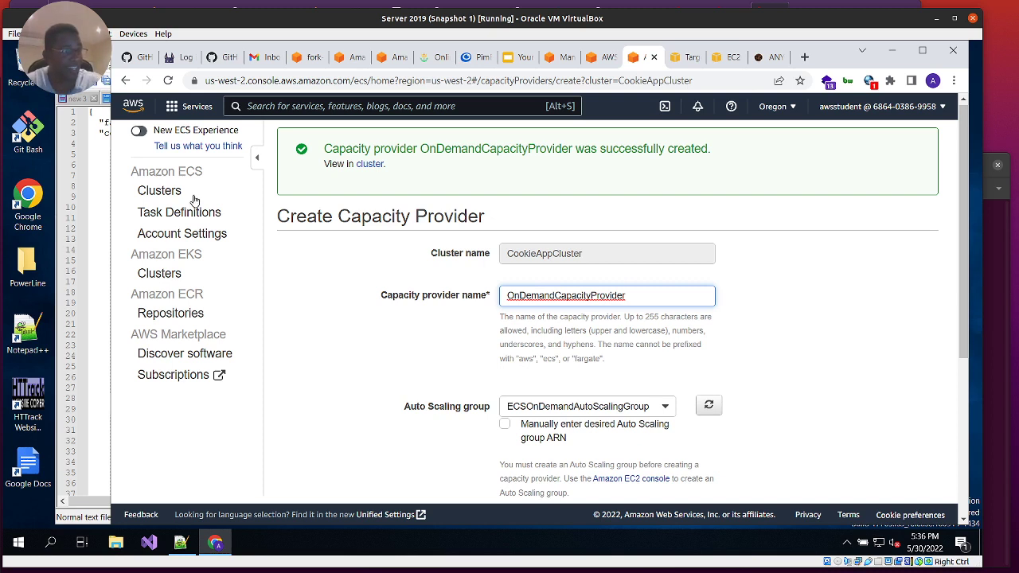
{"action": "left_click_drag", "start_coordinate": [637, 293], "coordinate": [407, 298]}
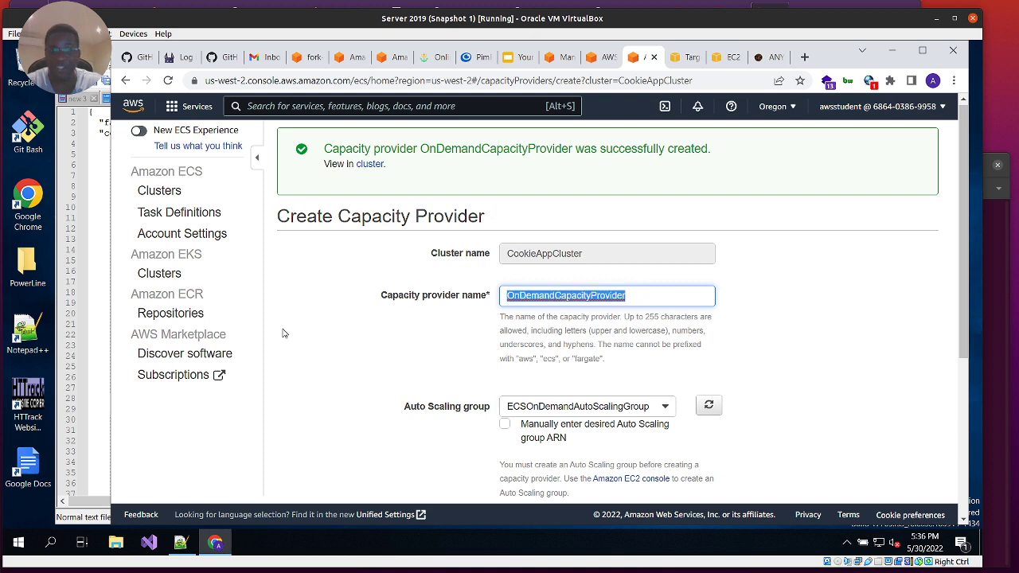
{"action": "type", "text": "Spot"}
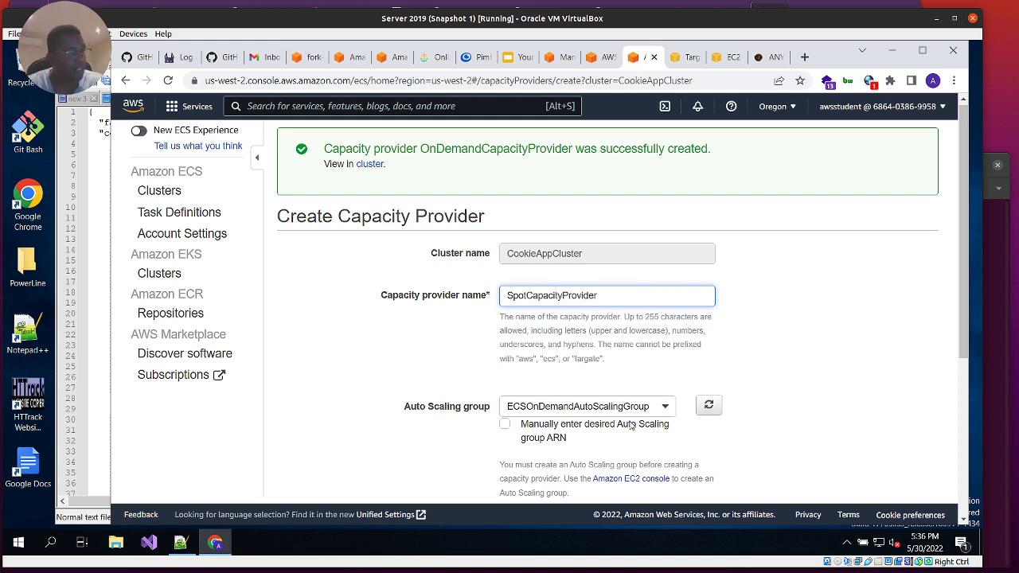
{"action": "left_click", "coordinate": [666, 407]}
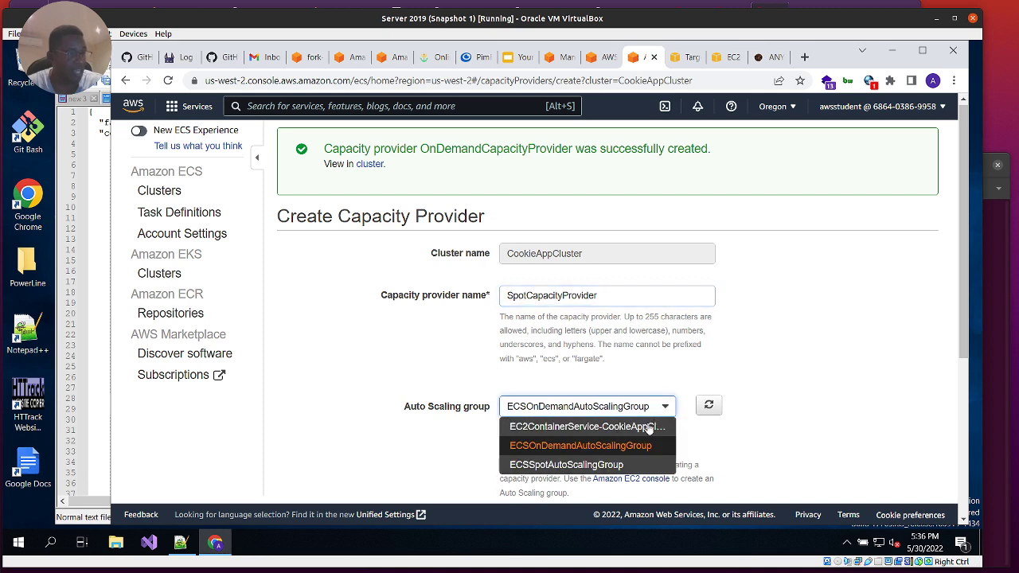
{"action": "left_click", "coordinate": [568, 468]}
{"action": "scroll", "coordinate": [805, 423], "scroll_direction": "down", "scroll_amount": 3}
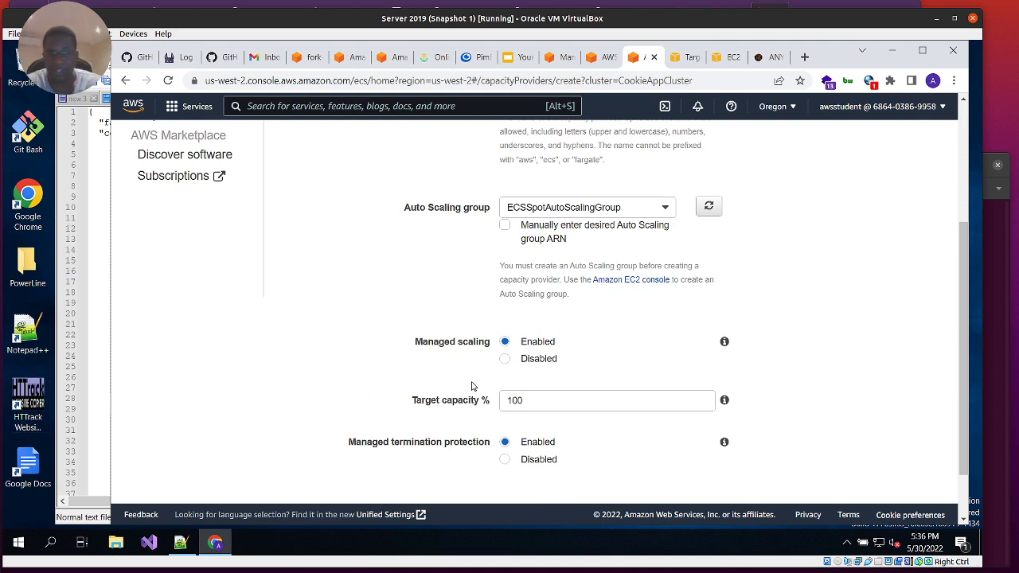
{"action": "scroll", "coordinate": [653, 428], "scroll_direction": "down", "scroll_amount": 1}
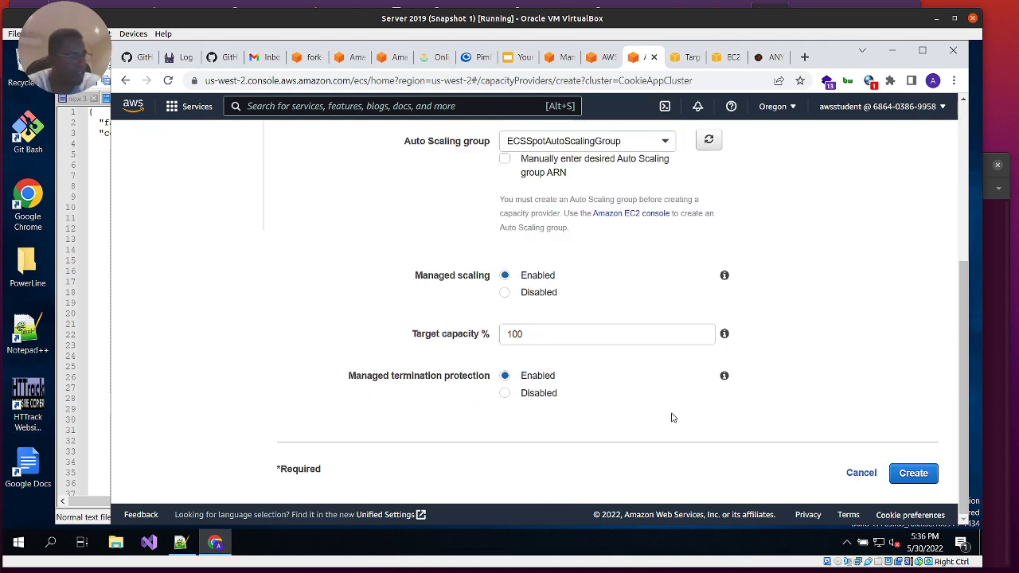
{"action": "left_click", "coordinate": [913, 473]}
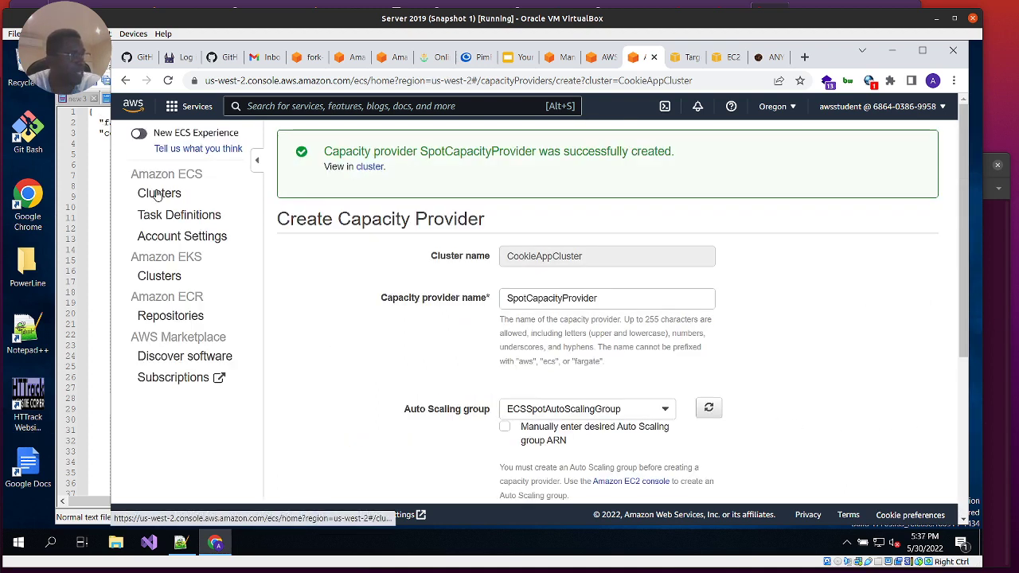
Reopen CookieAppCluster from the cluster list and check its capacity providers.
{"action": "left_click", "coordinate": [159, 195]}
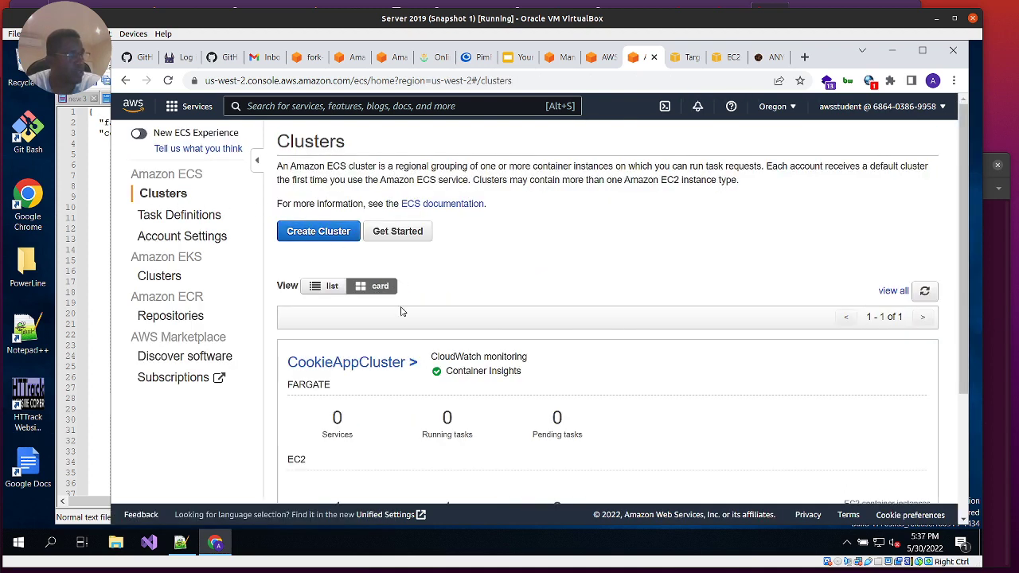
{"action": "left_click", "coordinate": [346, 365]}
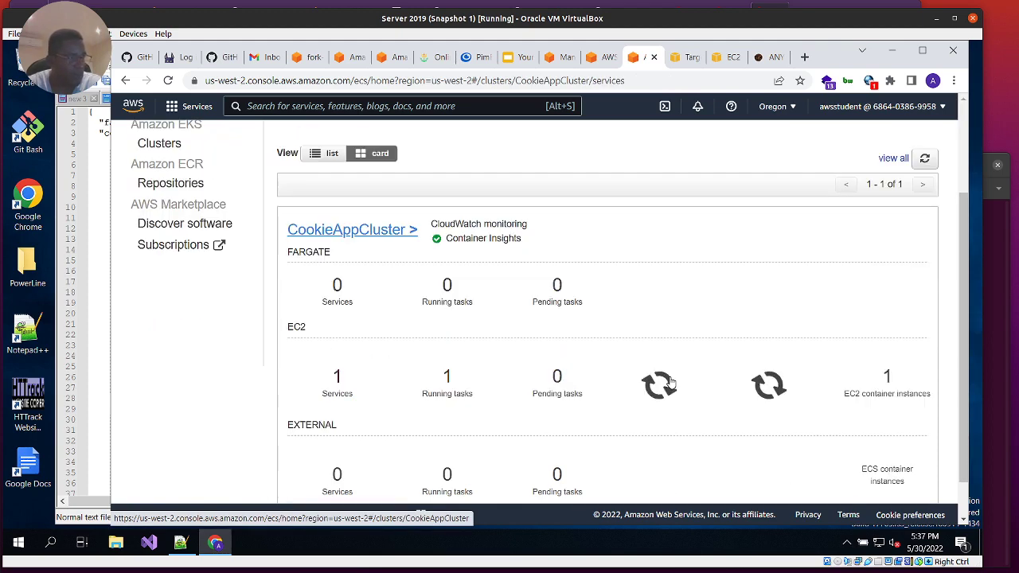
{"action": "scroll", "coordinate": [650, 373], "scroll_direction": "down", "scroll_amount": 1}
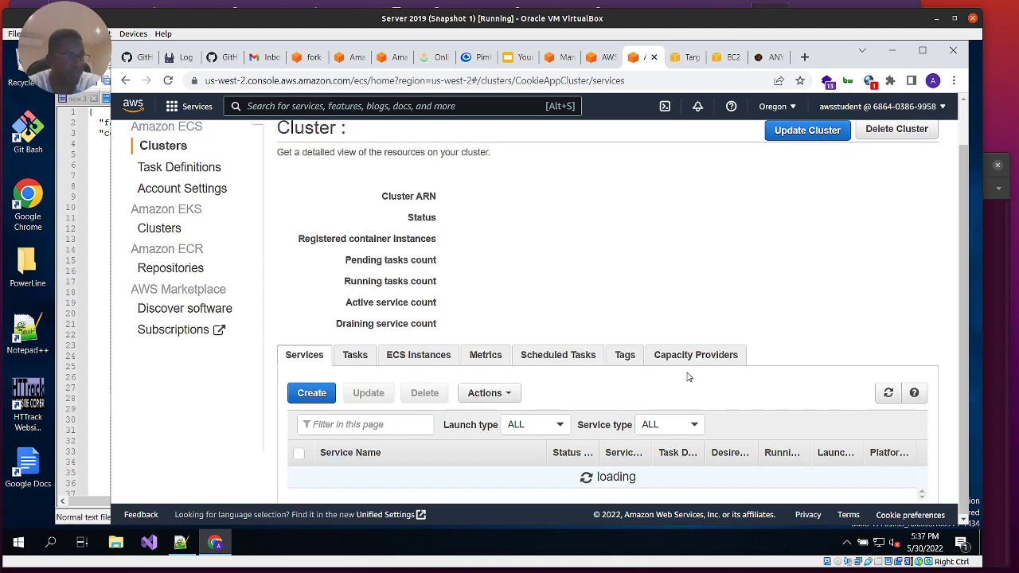
{"action": "left_click", "coordinate": [692, 358]}
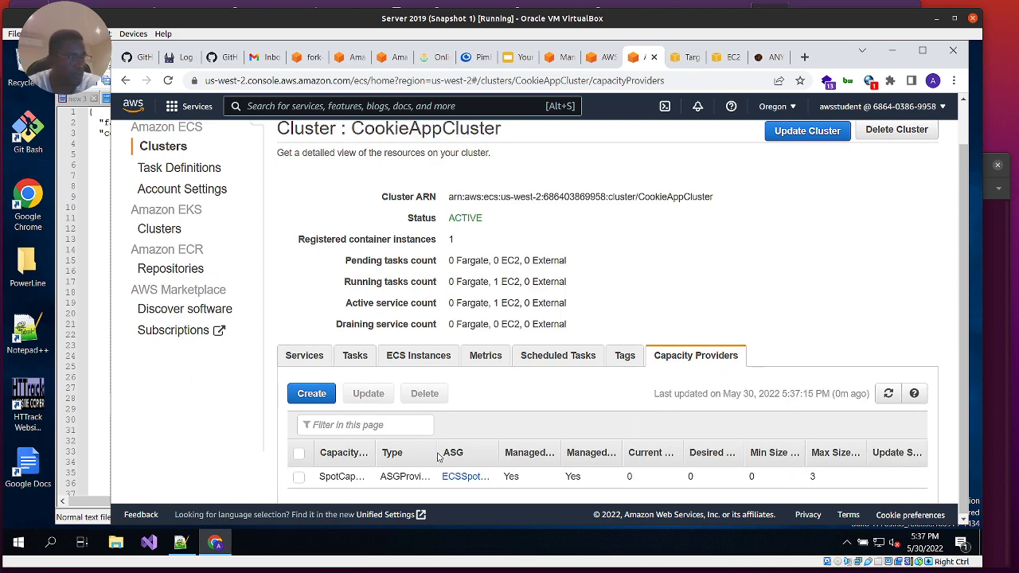
{"action": "scroll", "coordinate": [517, 406], "scroll_direction": "up", "scroll_amount": 1}
{"action": "scroll", "coordinate": [584, 394], "scroll_direction": "down", "scroll_amount": 1}
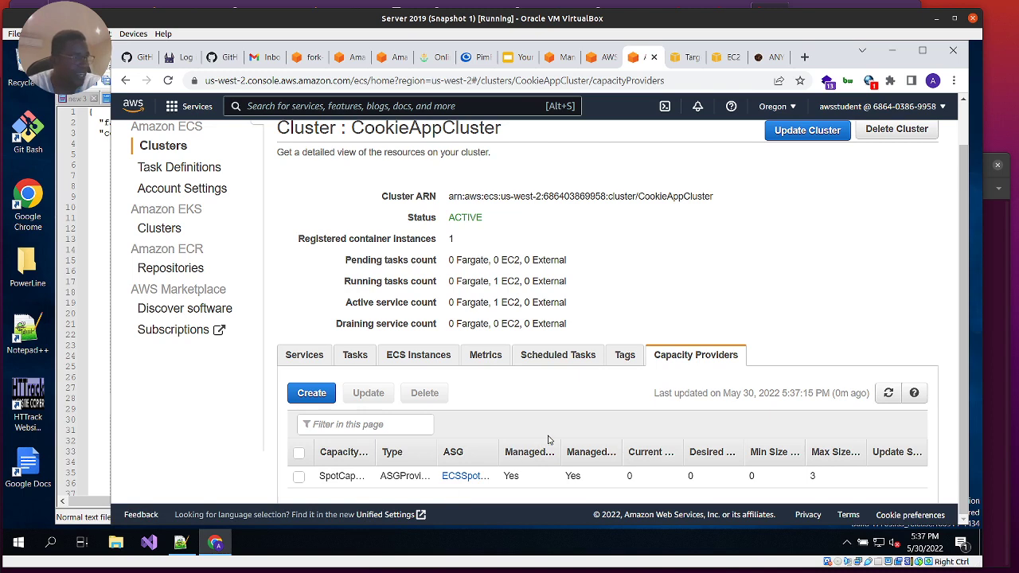
Start another capacity provider for CookieAppCluster and name it OnDemandCapacityProvider.
{"action": "left_click", "coordinate": [328, 399]}
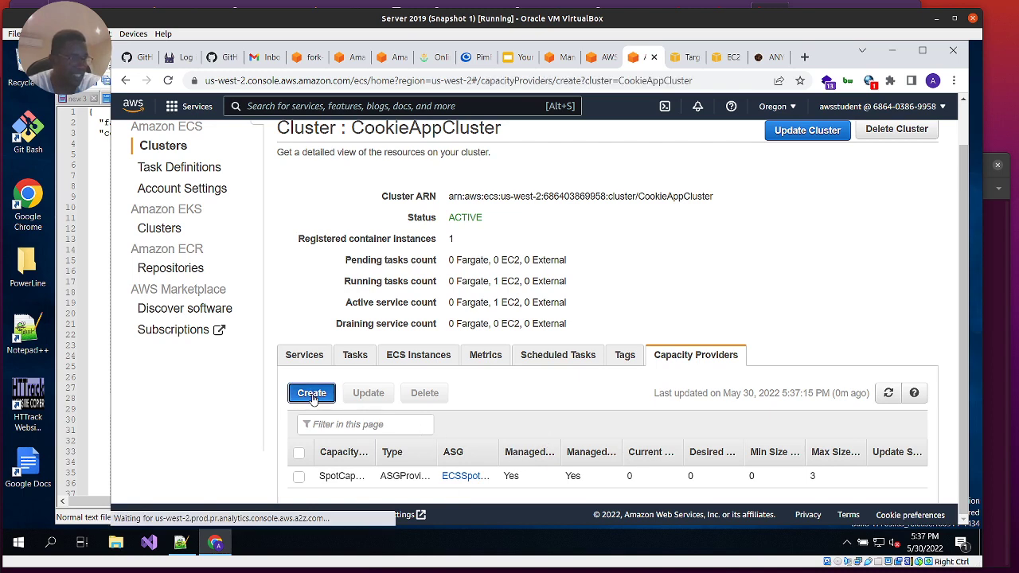
{"action": "scroll", "coordinate": [652, 254], "scroll_direction": "up", "scroll_amount": 1}
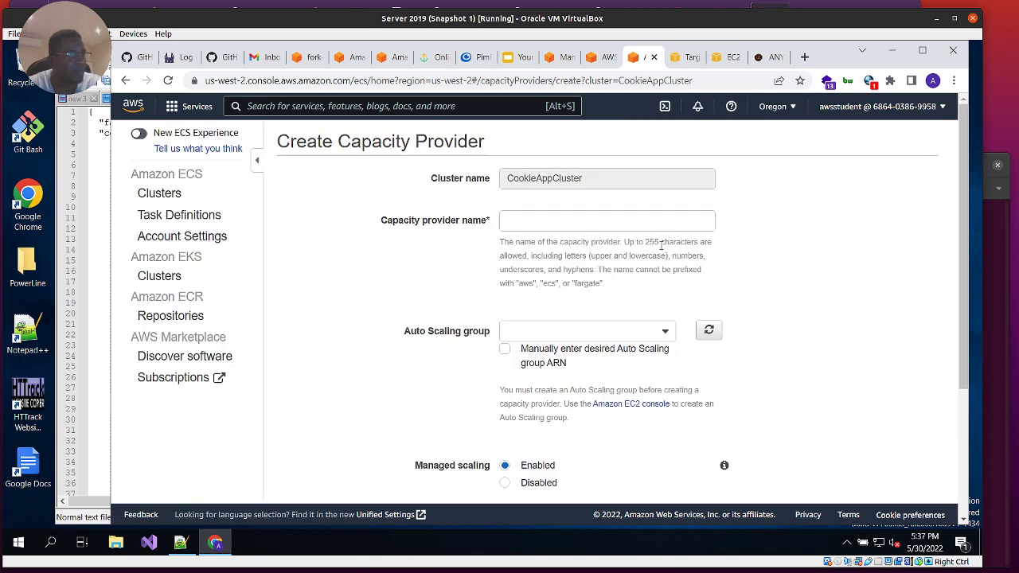
{"action": "left_click", "coordinate": [566, 220]}
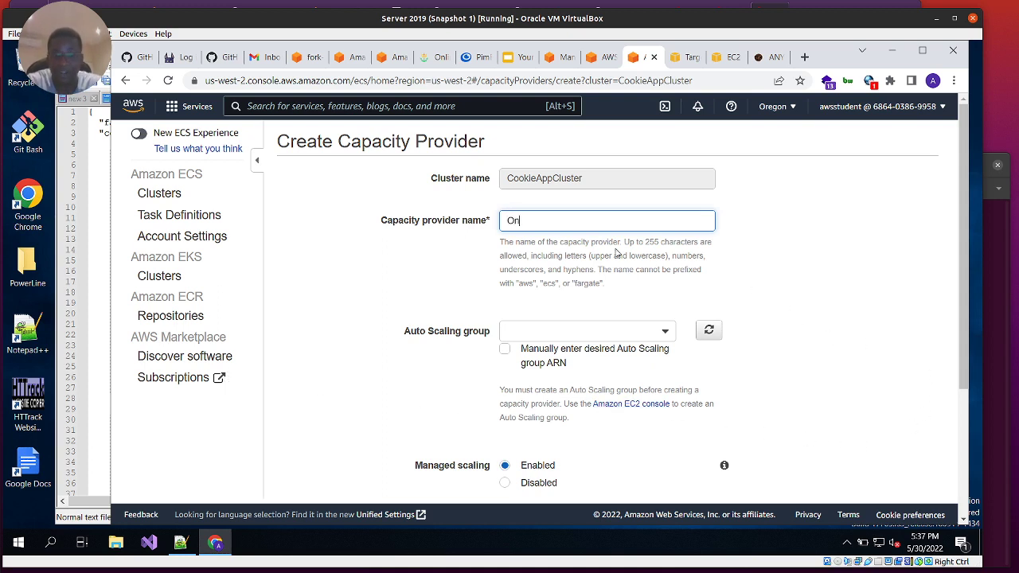
{"action": "type", "text": "OnDemandc"}
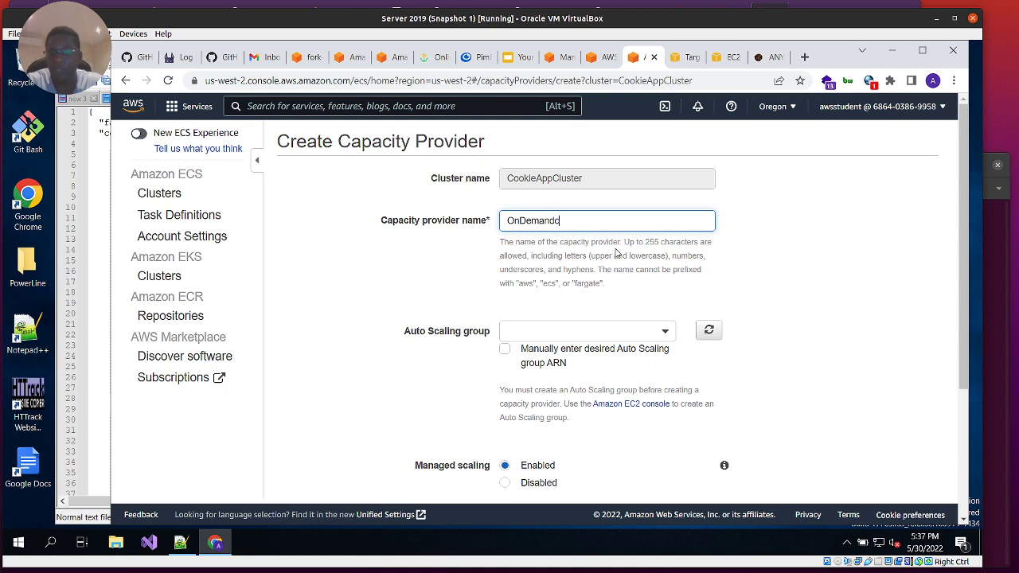
{"action": "type", "text": "a"}
{"action": "key", "text": "BackSpace"}
{"action": "key", "text": "BackSpace"}
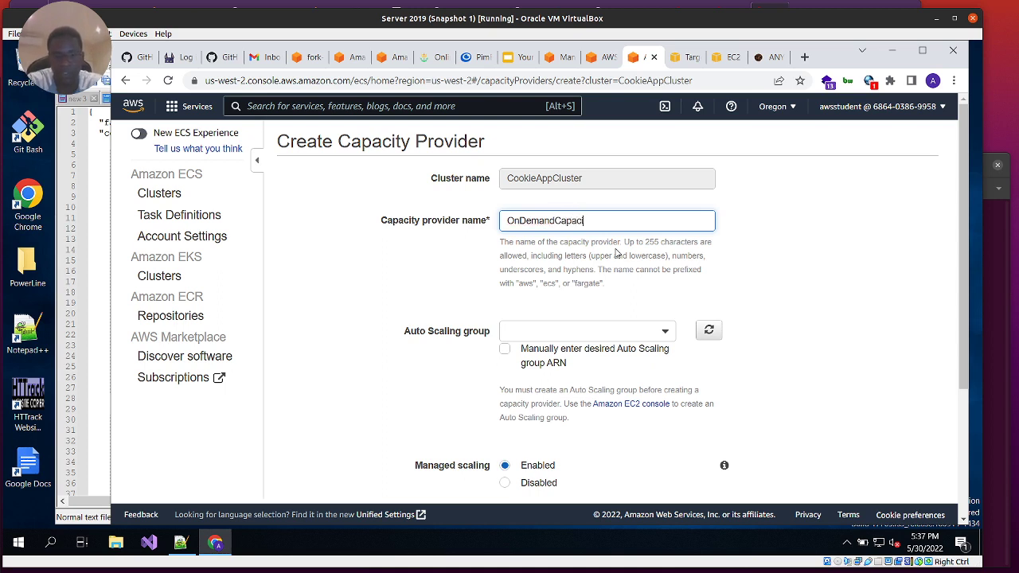
{"action": "type", "text": "CapacityProvider"}
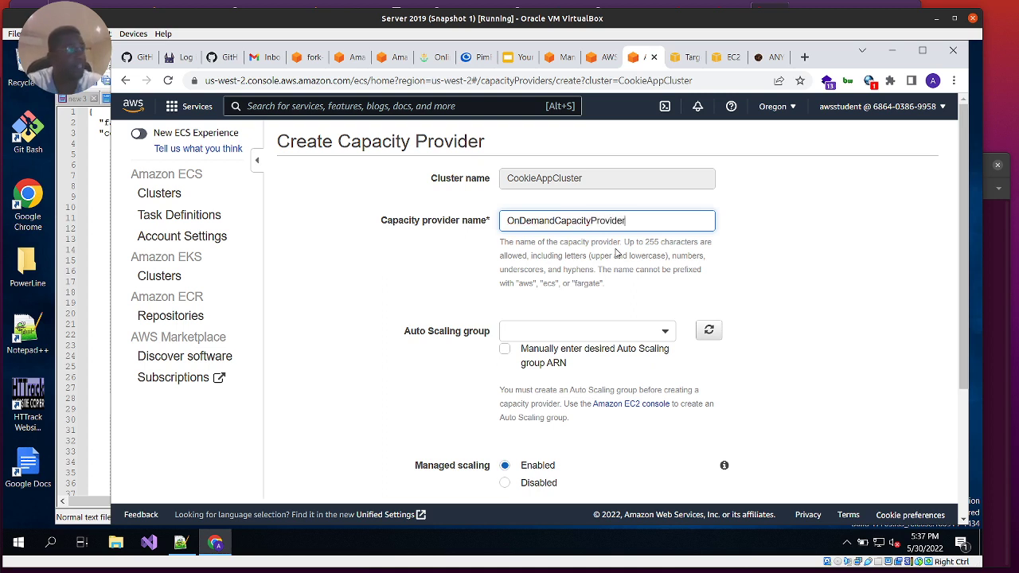
Assign ECSOnDemandAutoScalingGroup, set the target capacity to 100%, and create the on-demand capacity provider.
{"action": "left_click", "coordinate": [587, 333]}
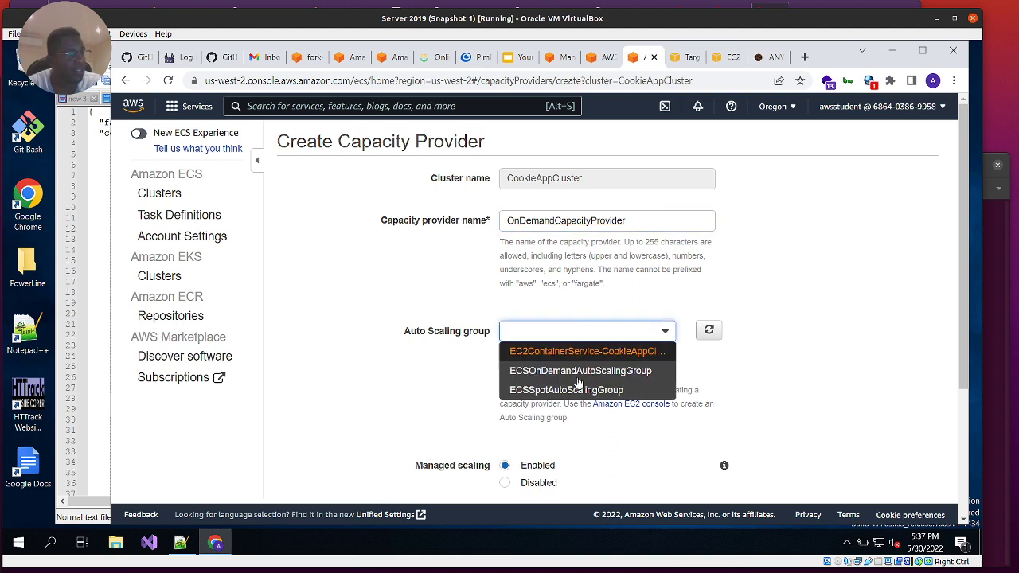
{"action": "left_click", "coordinate": [564, 368]}
{"action": "scroll", "coordinate": [716, 365], "scroll_direction": "down", "scroll_amount": 3}
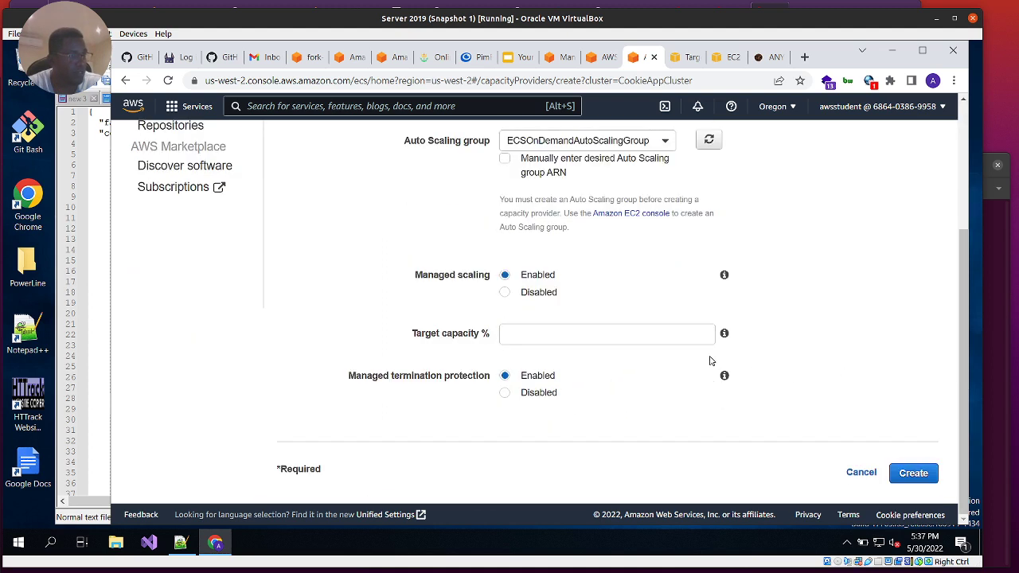
{"action": "left_click", "coordinate": [570, 339]}
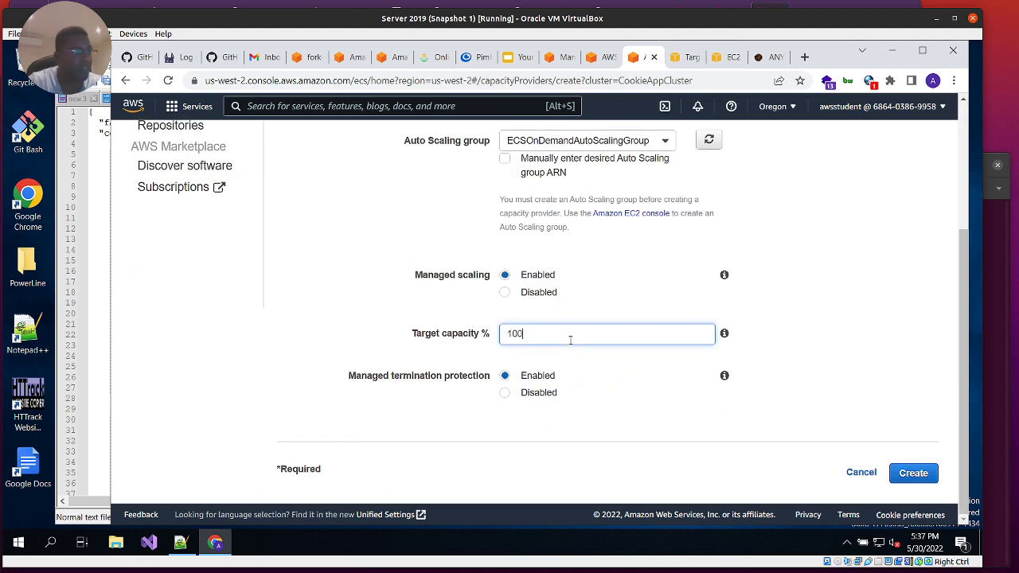
{"action": "left_click", "coordinate": [908, 475]}
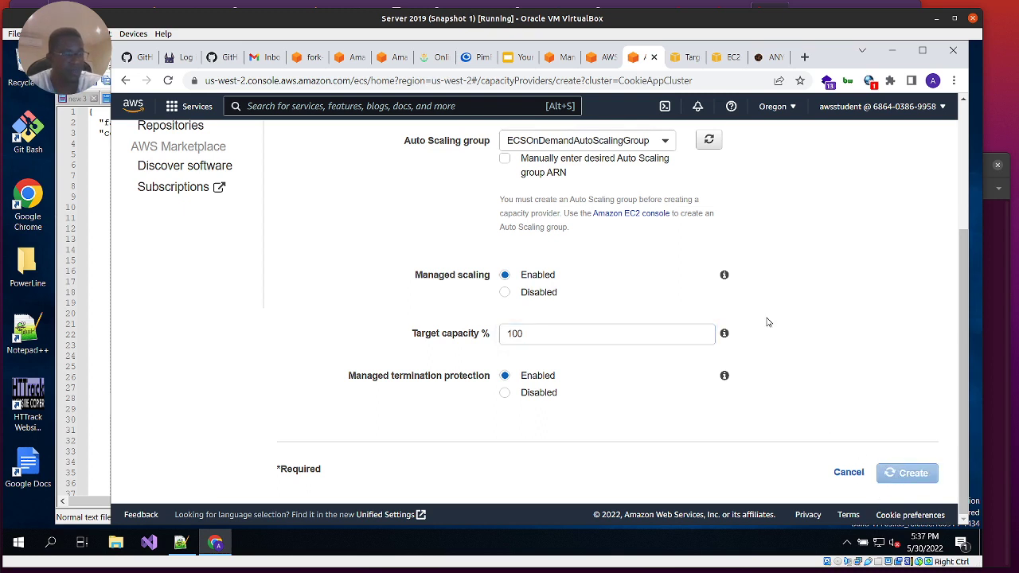
Return to the cluster list, open CookieAppCluster, and review its capacity providers.
{"action": "scroll", "coordinate": [778, 318], "scroll_direction": "up", "scroll_amount": 1}
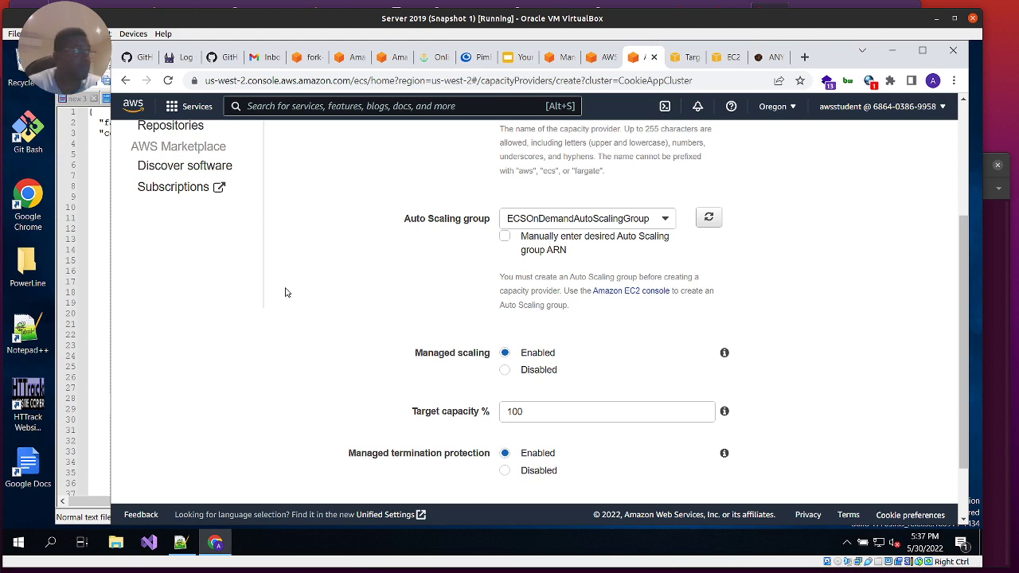
{"action": "left_click", "coordinate": [164, 197]}
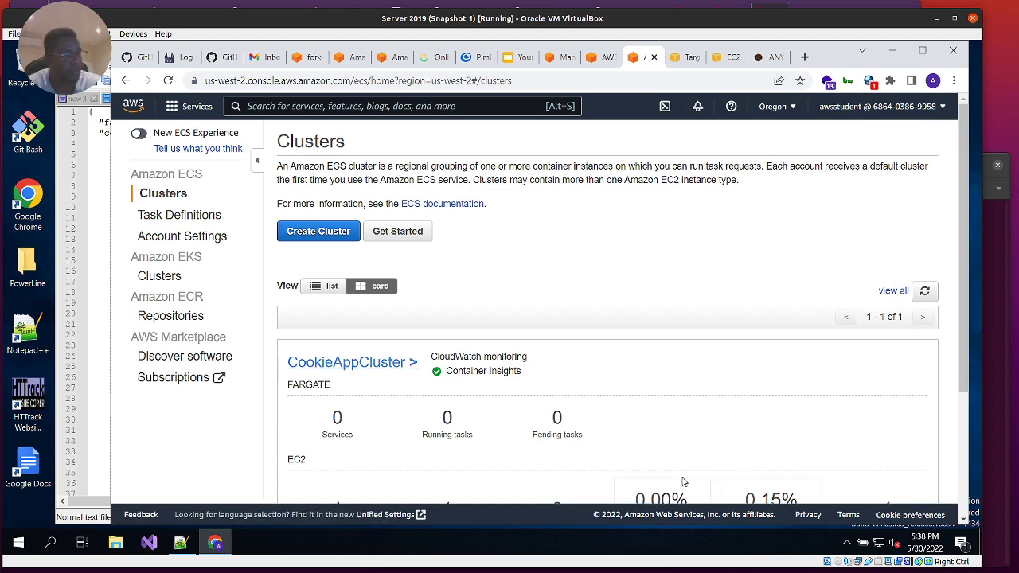
{"action": "scroll", "coordinate": [677, 414], "scroll_direction": "down", "scroll_amount": 2}
{"action": "scroll", "coordinate": [643, 394], "scroll_direction": "up", "scroll_amount": 2}
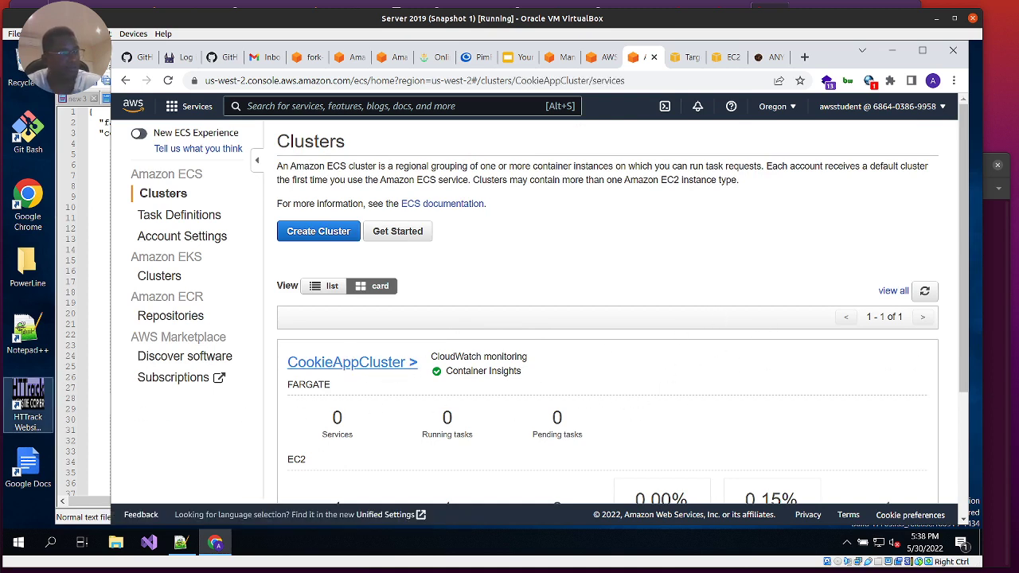
{"action": "scroll", "coordinate": [605, 319], "scroll_direction": "down", "scroll_amount": 1}
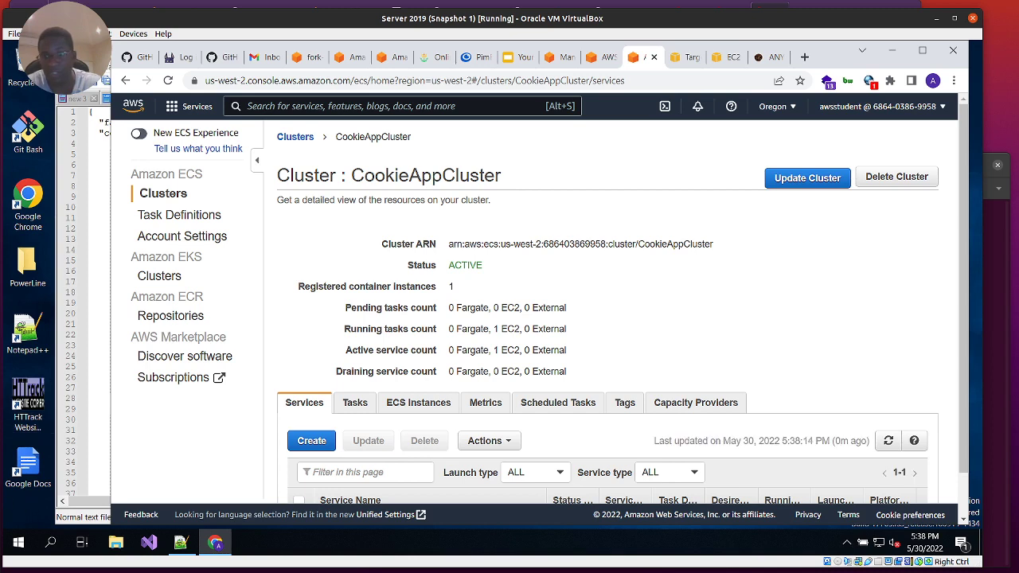
{"action": "left_click", "coordinate": [696, 362]}
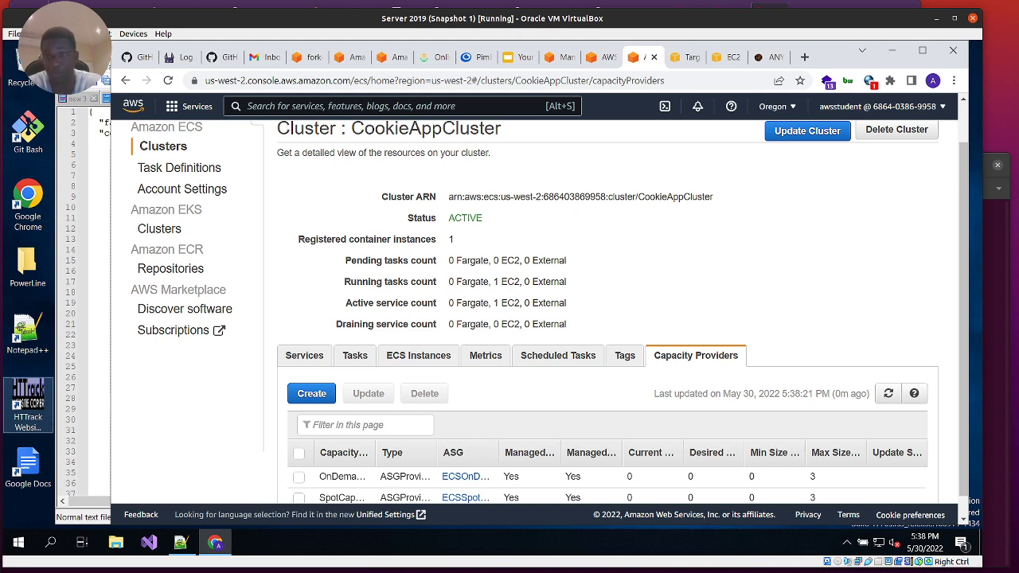
{"action": "scroll", "coordinate": [550, 317], "scroll_direction": "down", "scroll_amount": 1}
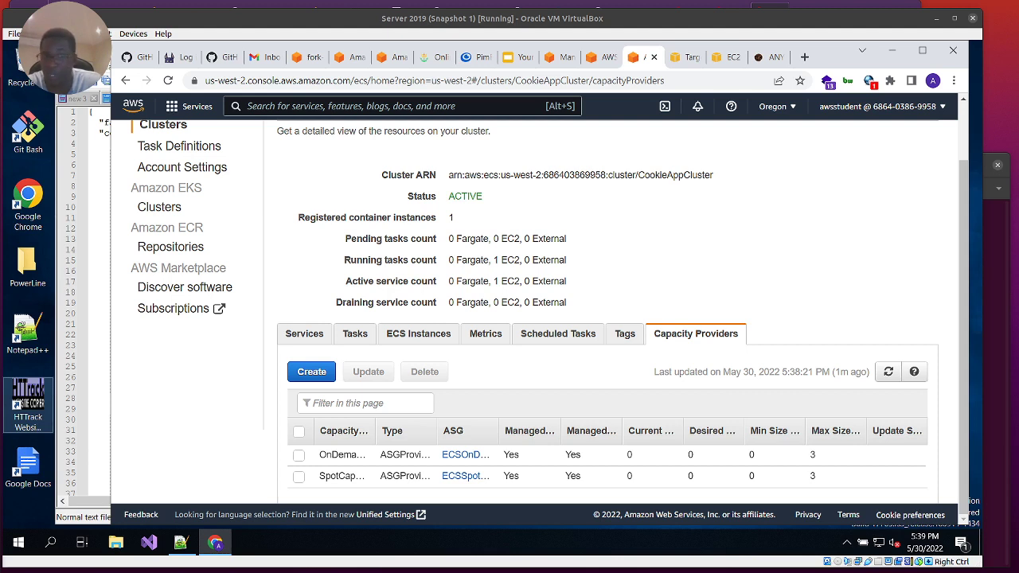
Update CookieAppCluster with OnDemandCapacityProvider as Provider 1 of the default capacity provider strategy.
{"action": "scroll", "coordinate": [628, 172], "scroll_direction": "up", "scroll_amount": 2}
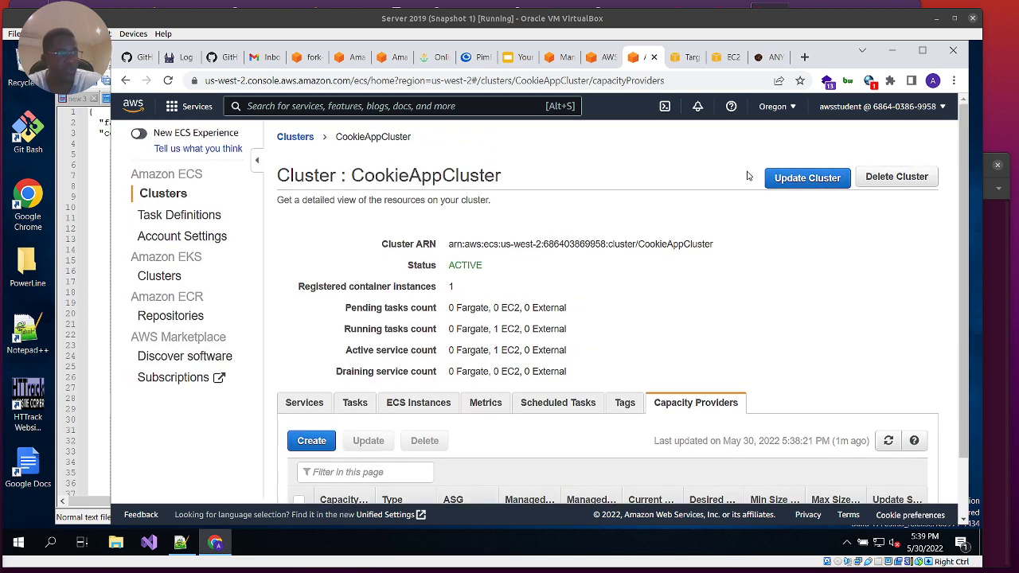
{"action": "left_click", "coordinate": [803, 179]}
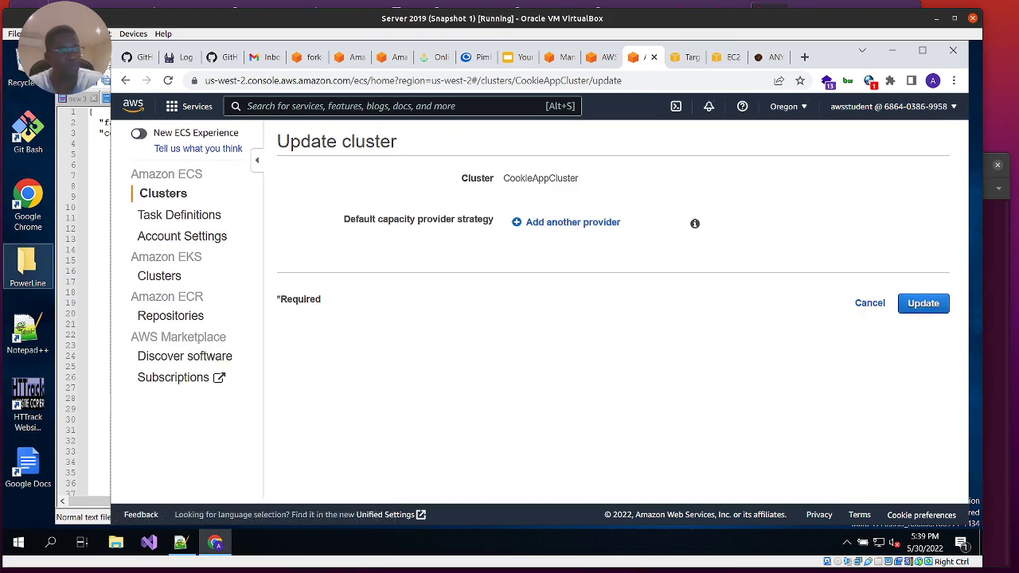
{"action": "left_click", "coordinate": [515, 223]}
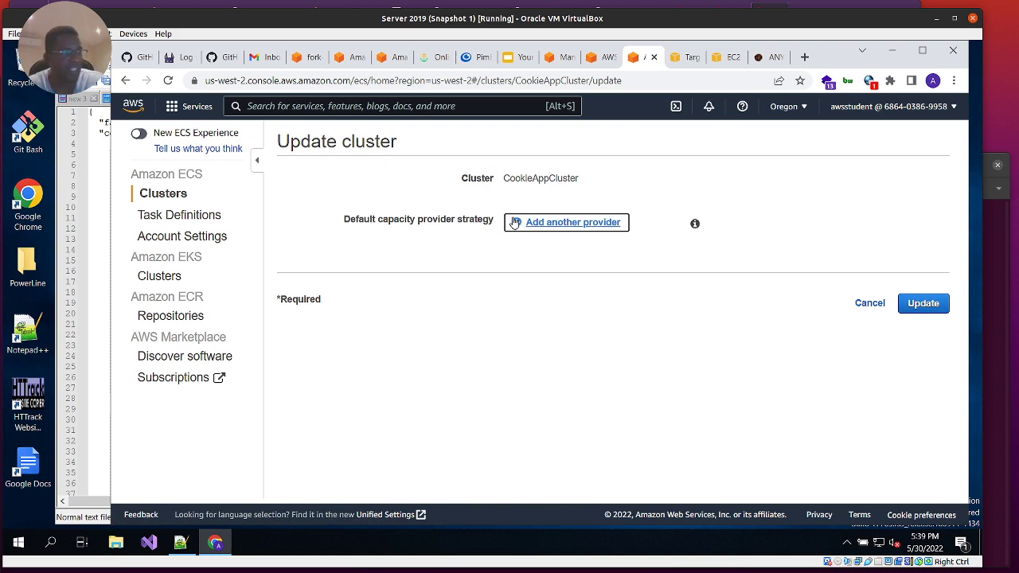
{"action": "left_click", "coordinate": [593, 220]}
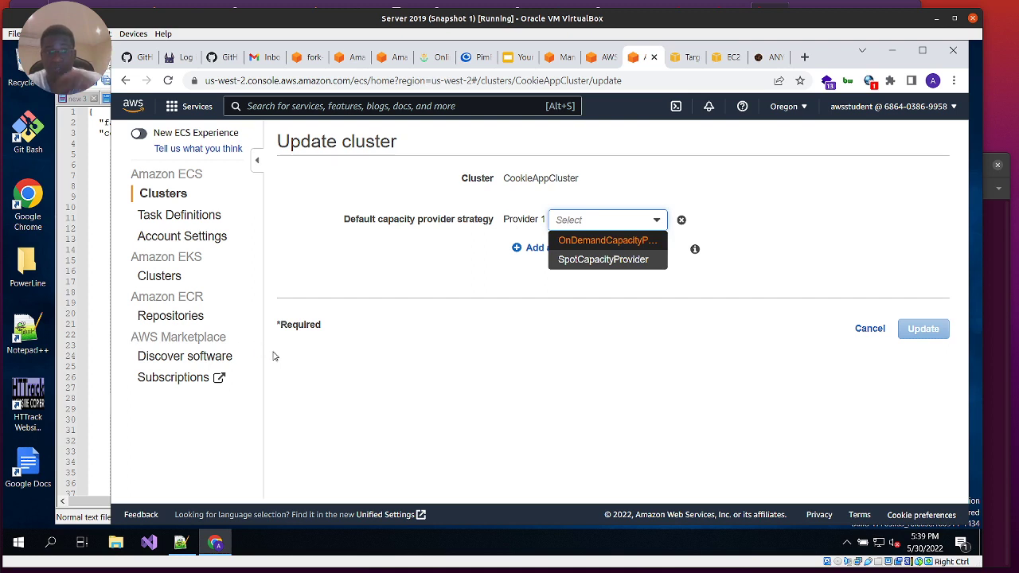
{"action": "left_click", "coordinate": [610, 240]}
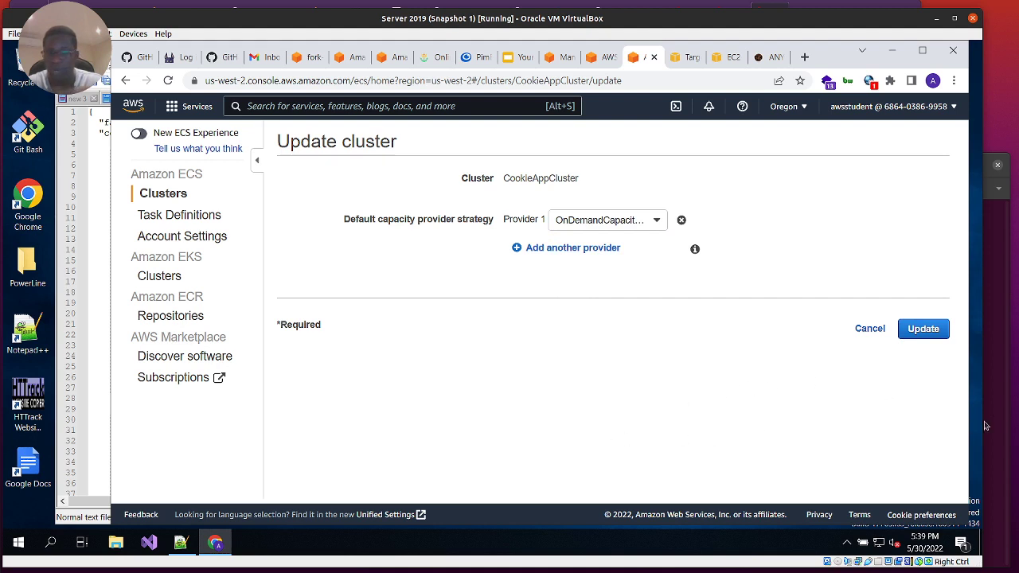
{"action": "left_click", "coordinate": [924, 328]}
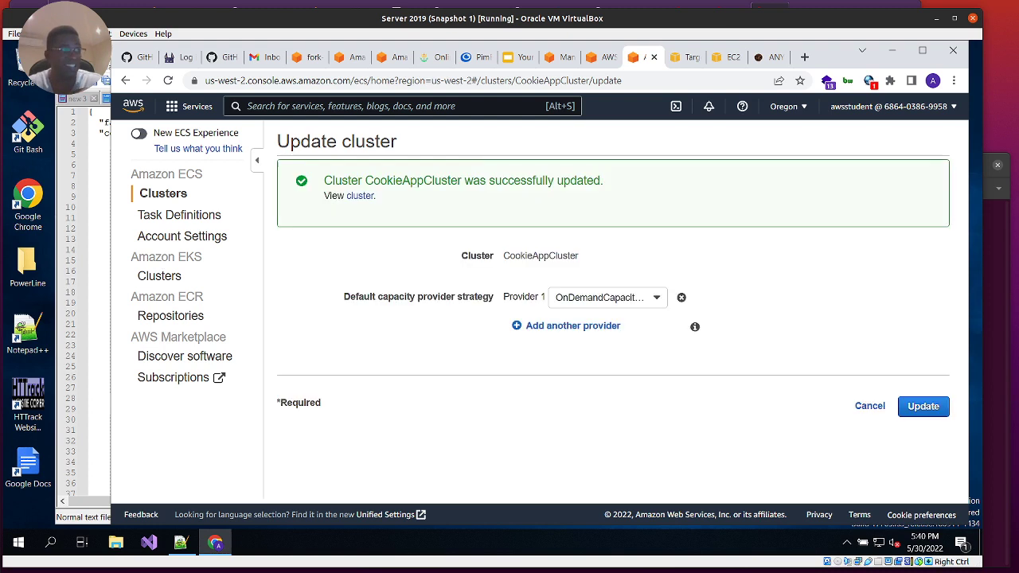
Add SpotCapacityProvider as Provider 2 in the default capacity provider strategy.
{"action": "left_click", "coordinate": [552, 330]}
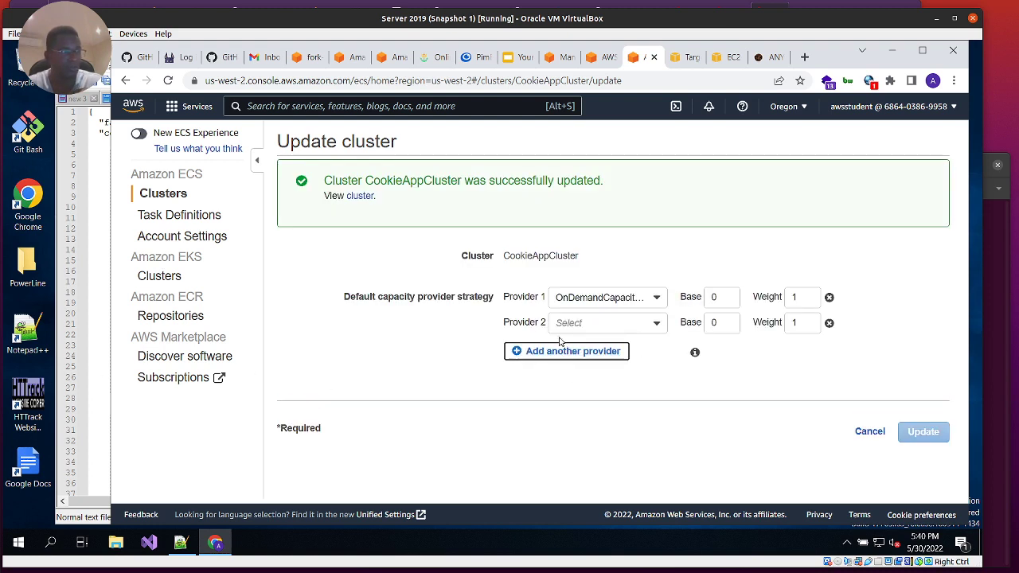
{"action": "left_click", "coordinate": [656, 326]}
{"action": "left_click", "coordinate": [594, 363]}
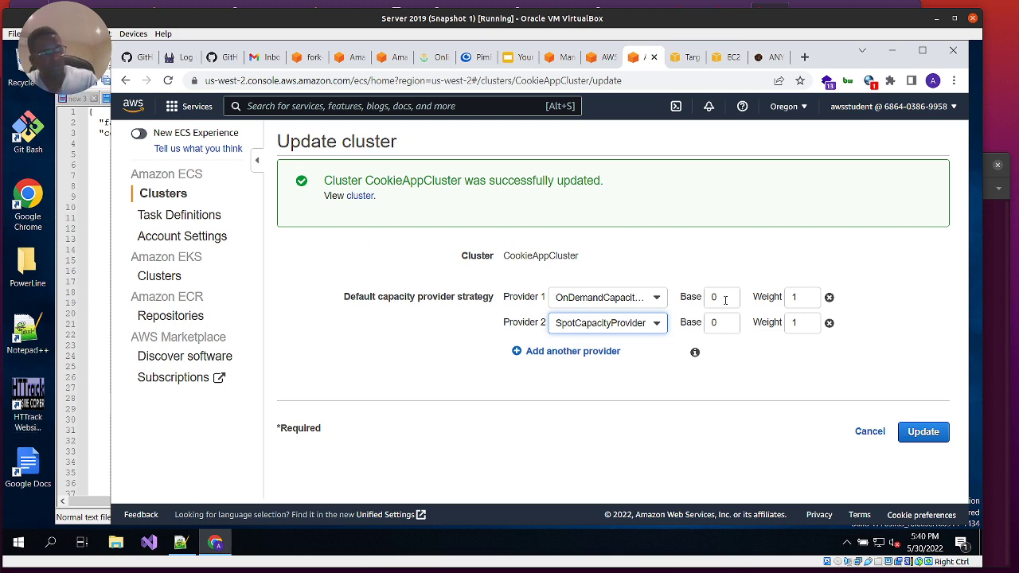
Set the on-demand provider's base to 1 and the spot provider's weight to 3, update the cluster, and leave the update form.
{"action": "left_click_drag", "start_coordinate": [726, 299], "coordinate": [683, 298]}
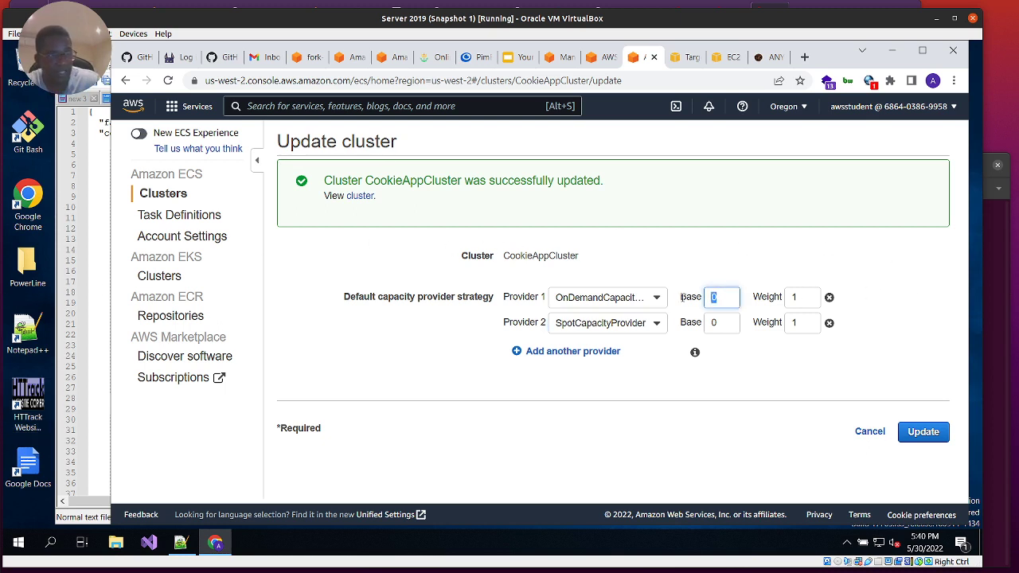
{"action": "type", "text": "1"}
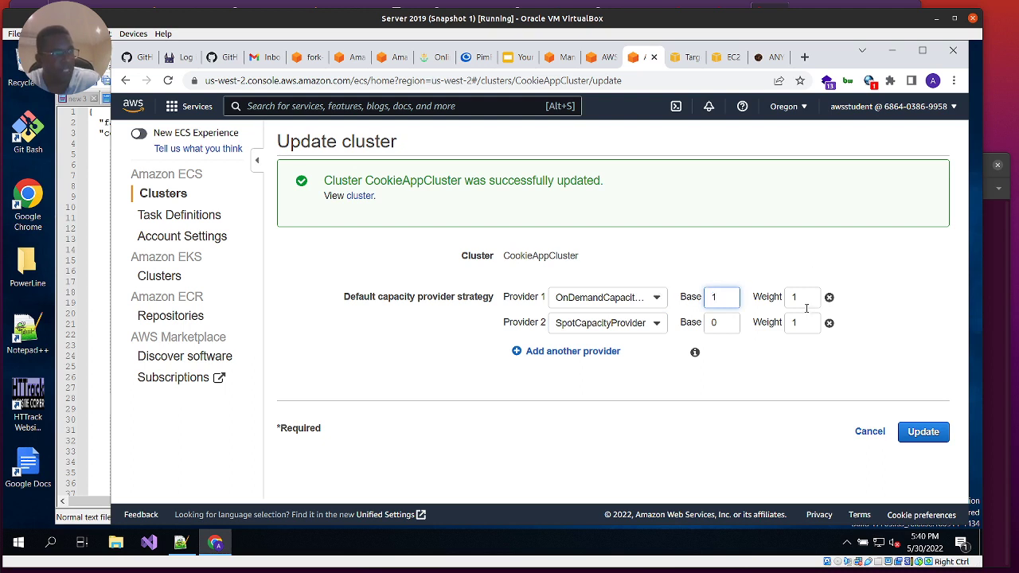
{"action": "left_click", "coordinate": [725, 323]}
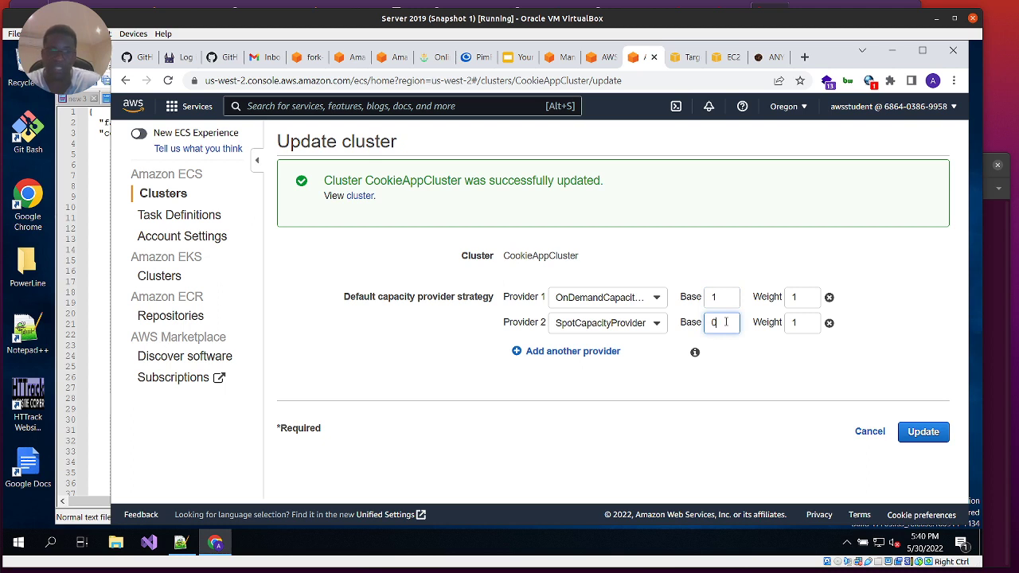
{"action": "double_click", "coordinate": [797, 322]}
{"action": "type", "text": "3"}
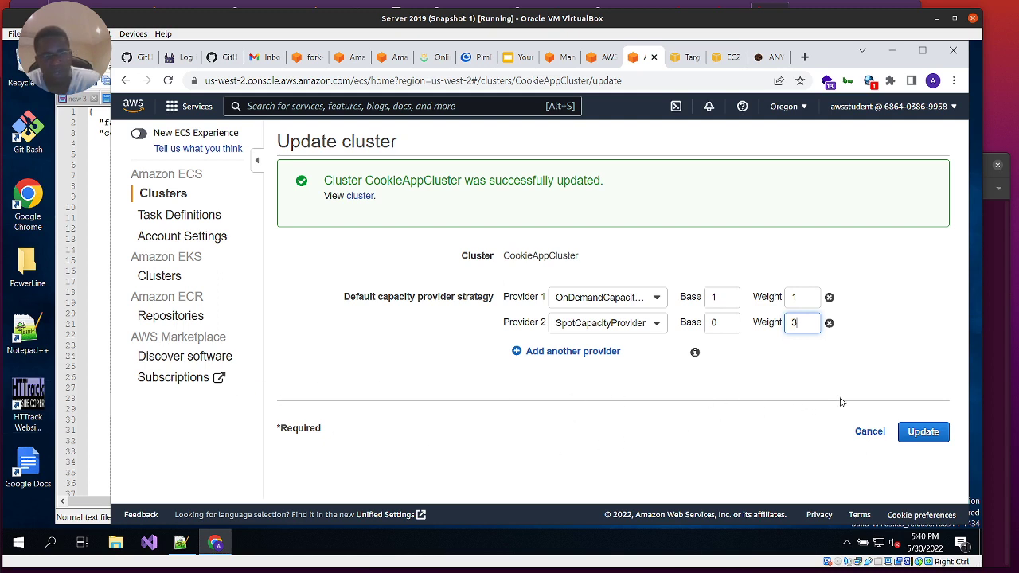
{"action": "left_click", "coordinate": [937, 440]}
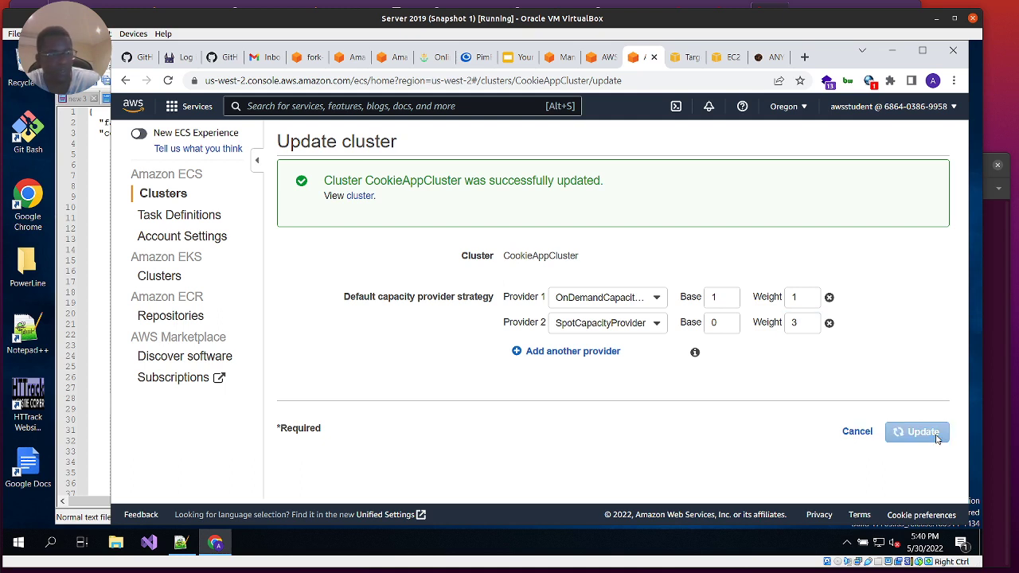
{"action": "left_click", "coordinate": [860, 433]}
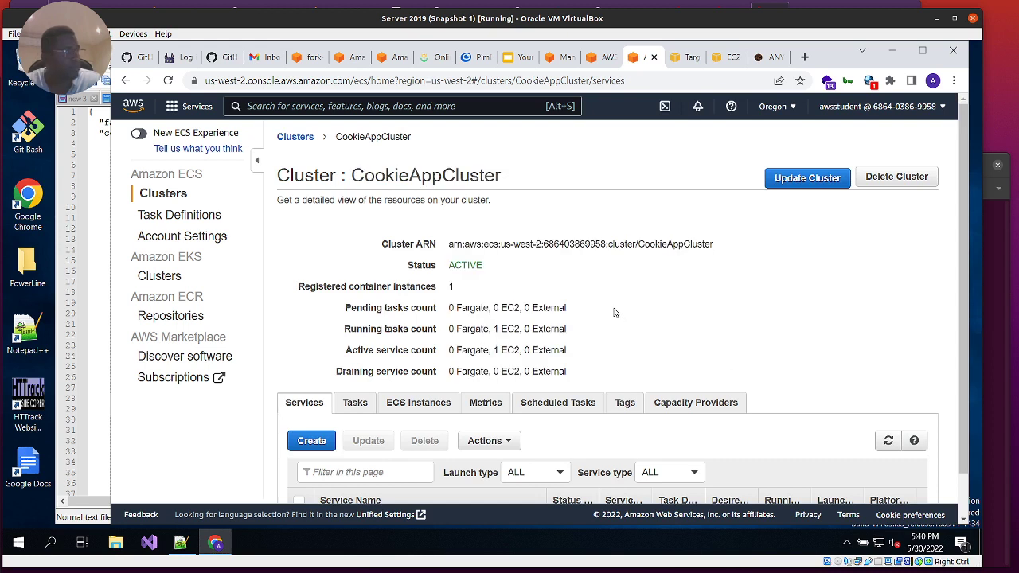
Check the capacity providers of CookieAppCluster and refresh their list.
{"action": "scroll", "coordinate": [557, 313], "scroll_direction": "down", "scroll_amount": 1}
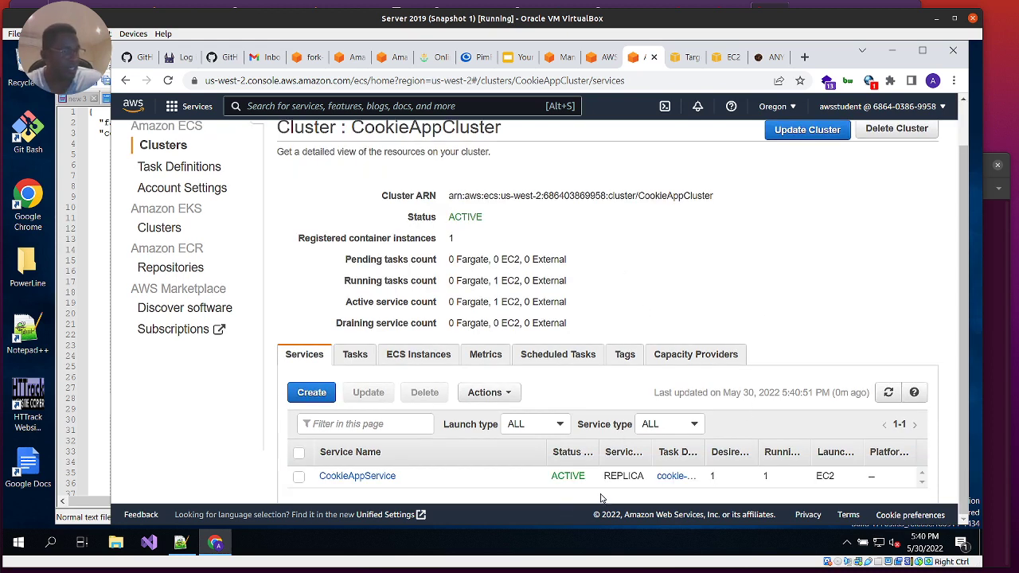
{"action": "left_click", "coordinate": [696, 354]}
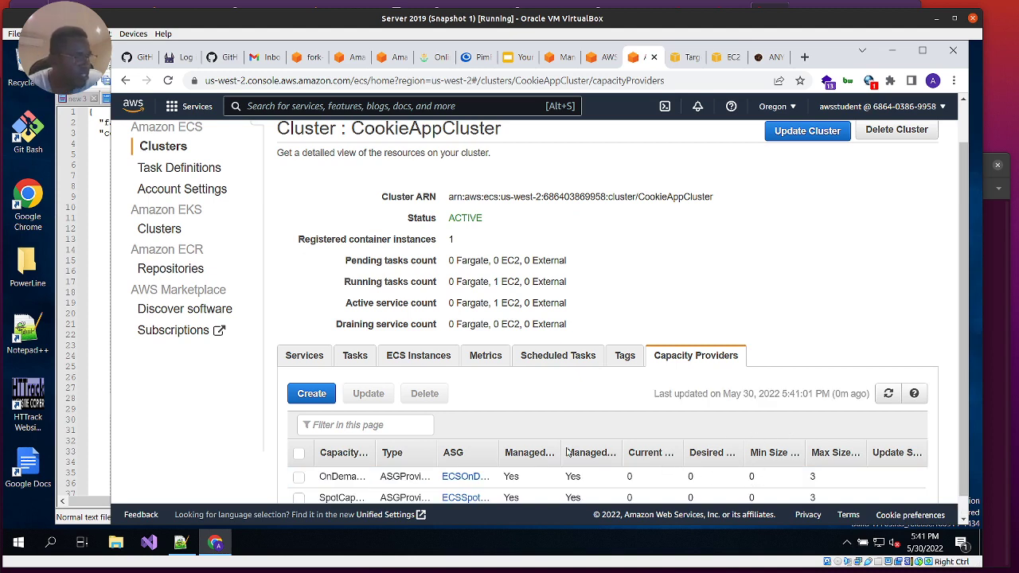
{"action": "left_click", "coordinate": [889, 394]}
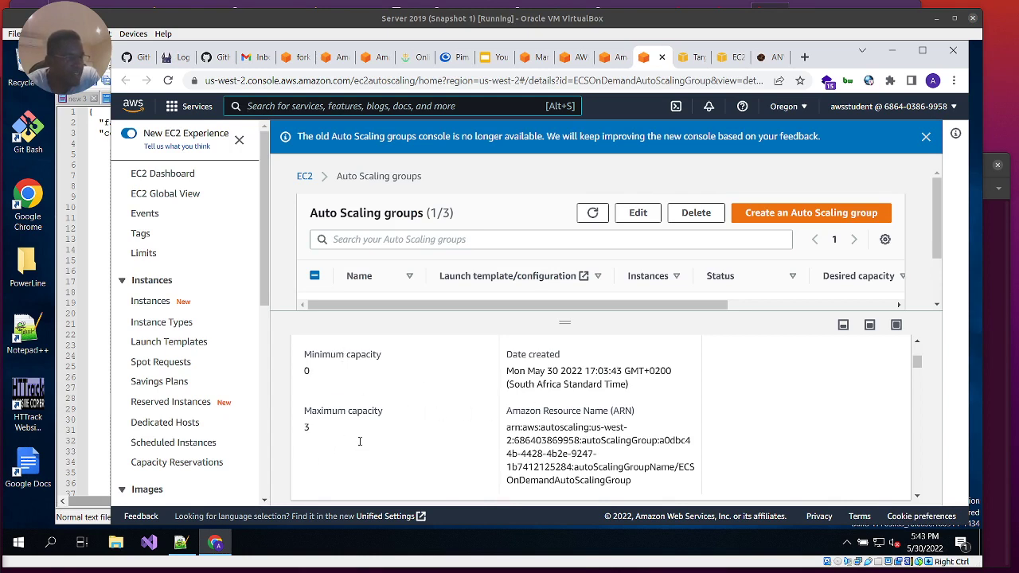
Review the capacity, launch template and instance type details of ECSOnDemandAutoScalingGroup, and close its page.
{"action": "scroll", "coordinate": [359, 441], "scroll_direction": "down", "scroll_amount": 5}
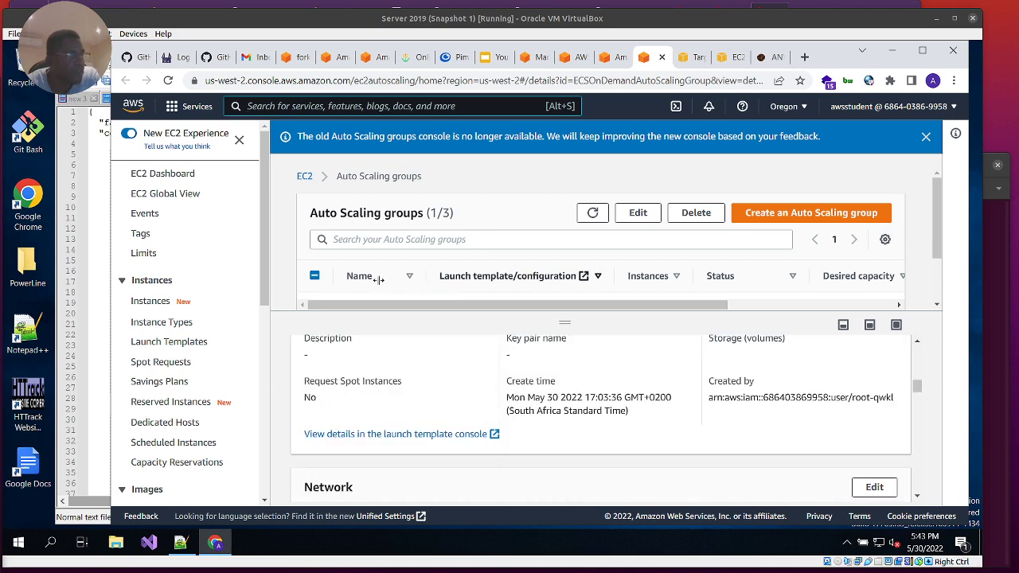
{"action": "scroll", "coordinate": [421, 442], "scroll_direction": "down", "scroll_amount": 5}
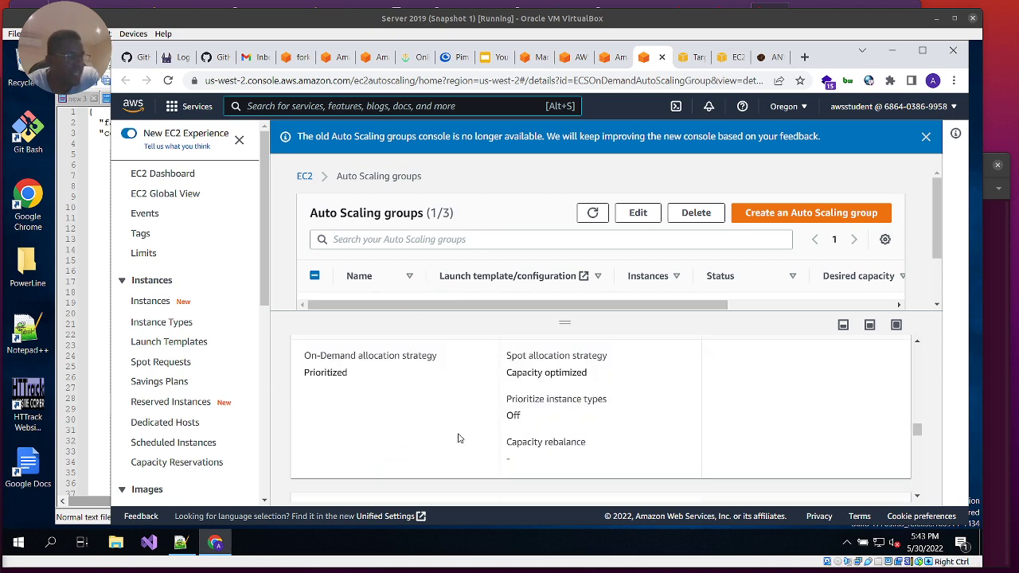
{"action": "scroll", "coordinate": [458, 438], "scroll_direction": "up", "scroll_amount": 3}
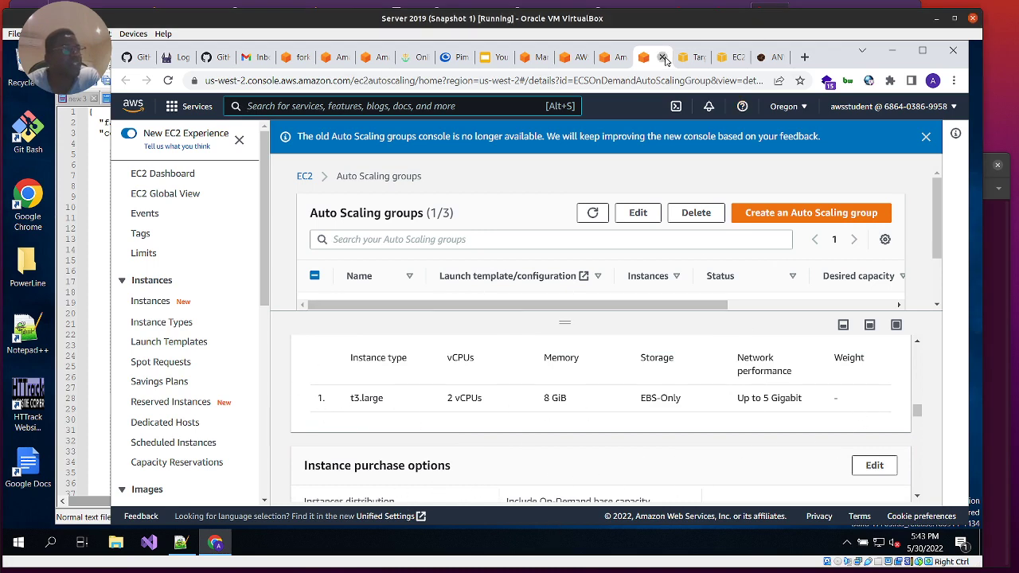
{"action": "left_click", "coordinate": [662, 58]}
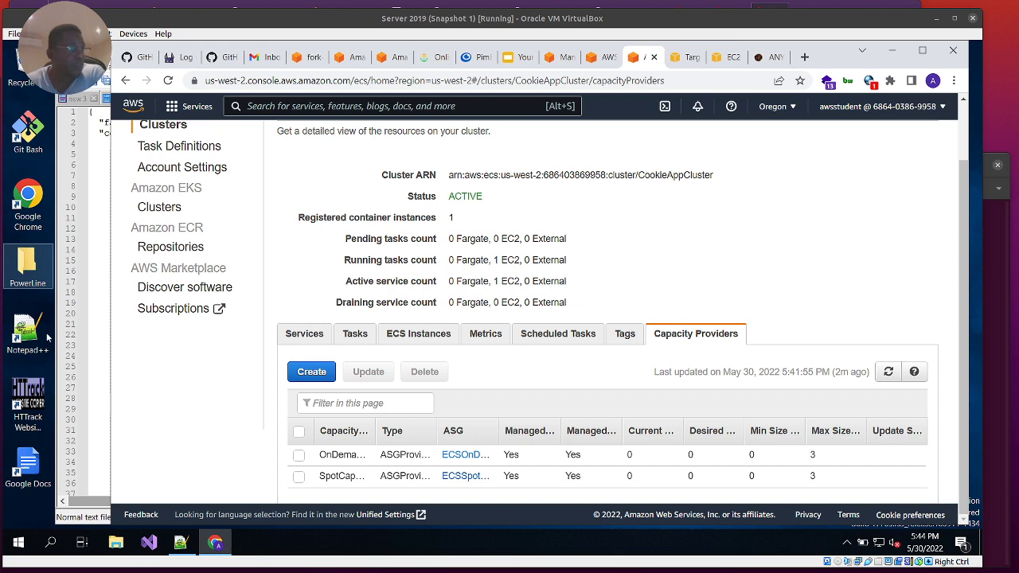
Start creating a new service in CookieAppCluster using the cluster default strategy as its capacity provider strategy.
{"action": "scroll", "coordinate": [673, 276], "scroll_direction": "up", "scroll_amount": 1}
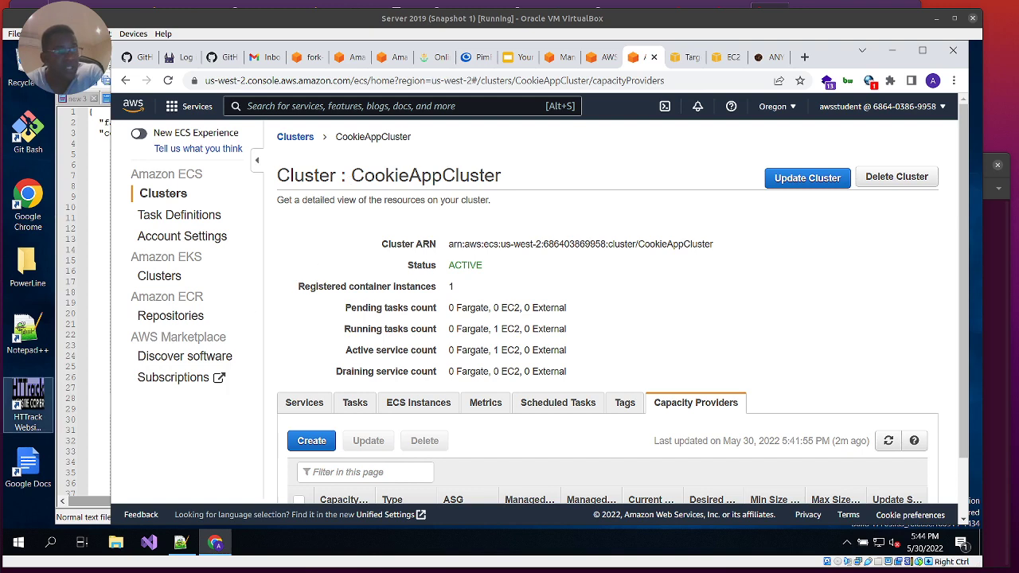
{"action": "left_click", "coordinate": [322, 405]}
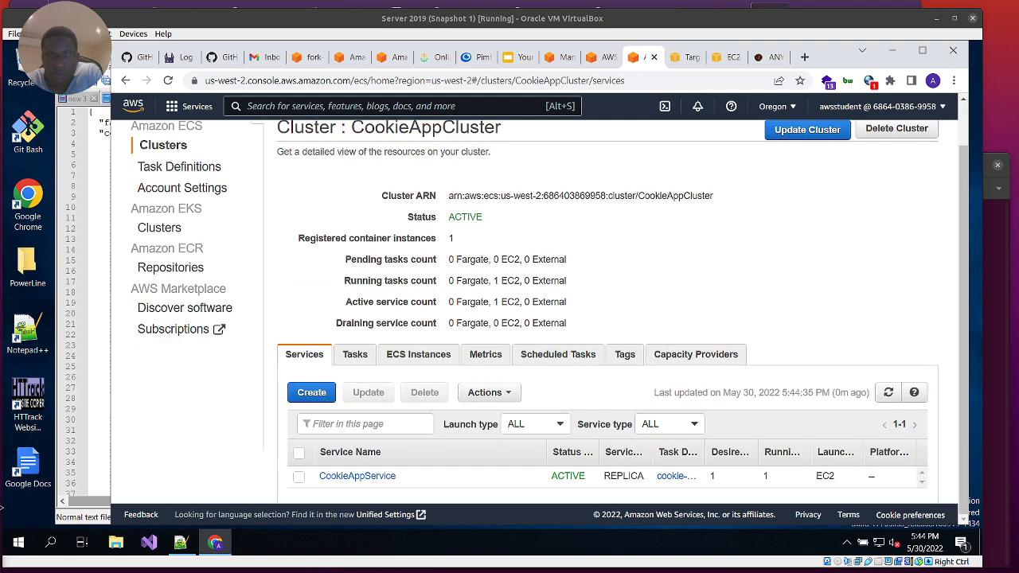
{"action": "left_click", "coordinate": [312, 393]}
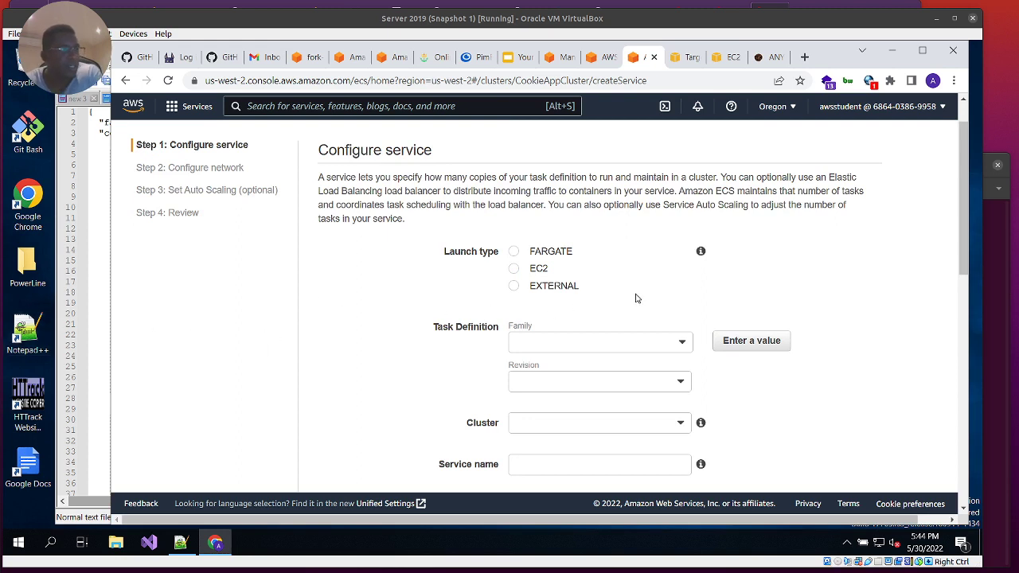
{"action": "left_click", "coordinate": [579, 314]}
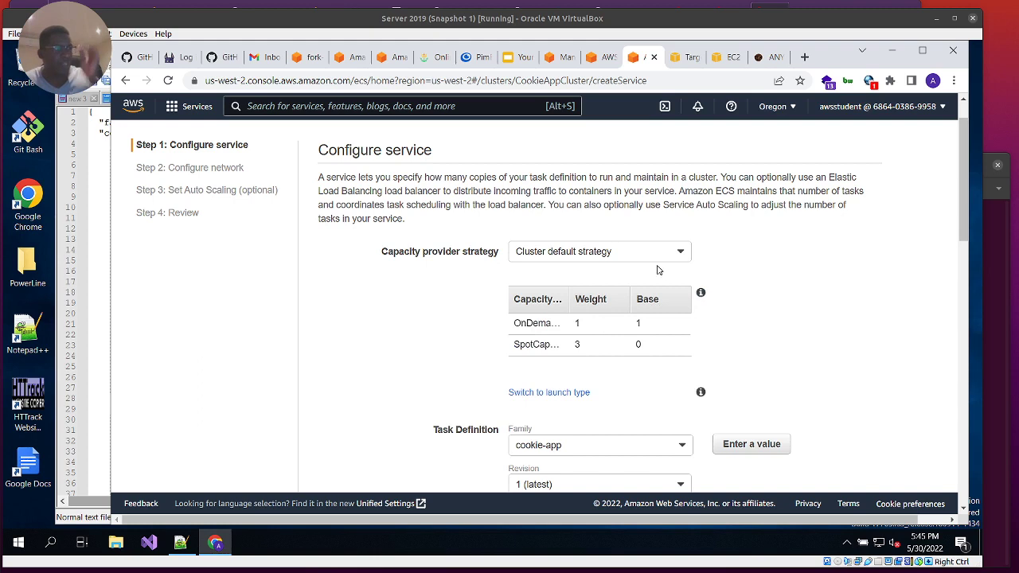
{"action": "scroll", "coordinate": [682, 308], "scroll_direction": "down", "scroll_amount": 3}
{"action": "scroll", "coordinate": [701, 322], "scroll_direction": "up", "scroll_amount": 2}
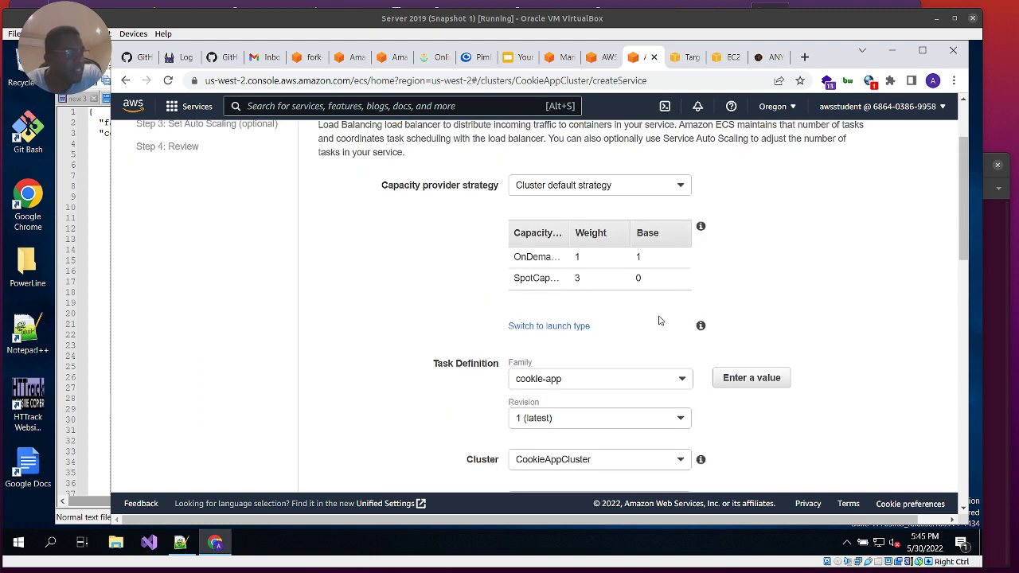
{"action": "left_click", "coordinate": [654, 190]}
{"action": "left_click", "coordinate": [792, 221]}
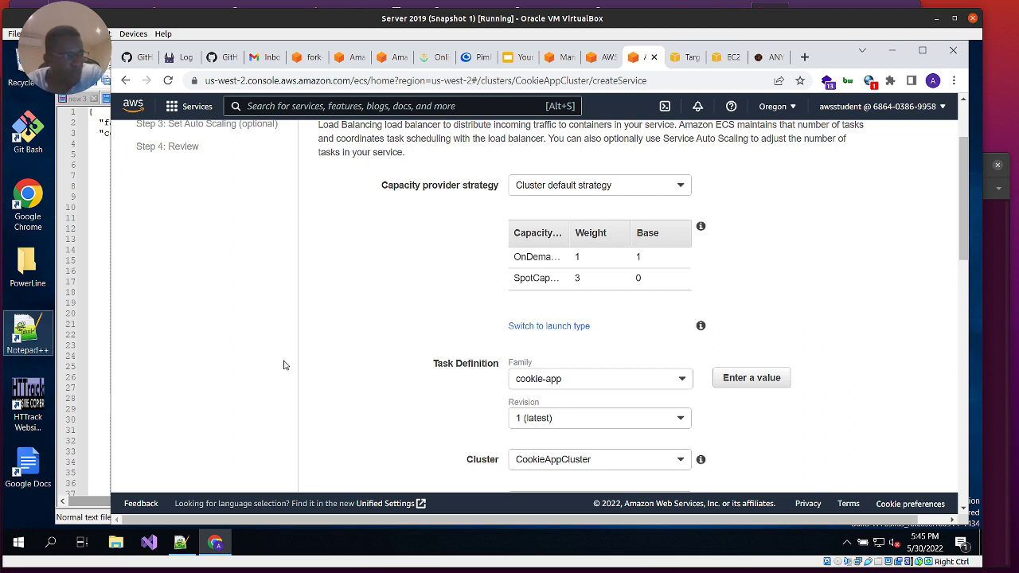
Keep CookieAppCluster as the service's cluster and name the service CookieAppCPService.
{"action": "scroll", "coordinate": [652, 387], "scroll_direction": "down", "scroll_amount": 2}
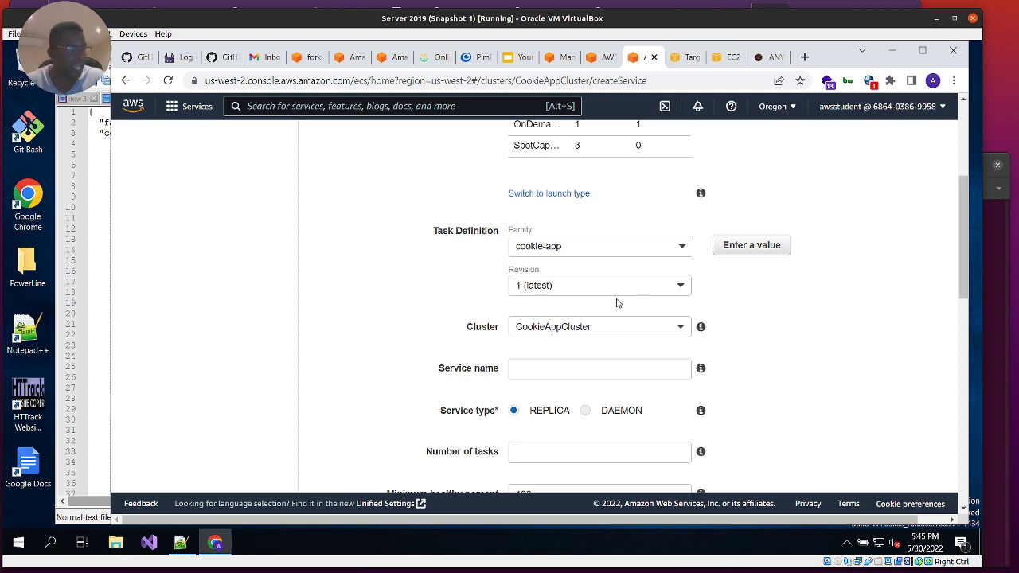
{"action": "left_click", "coordinate": [598, 326]}
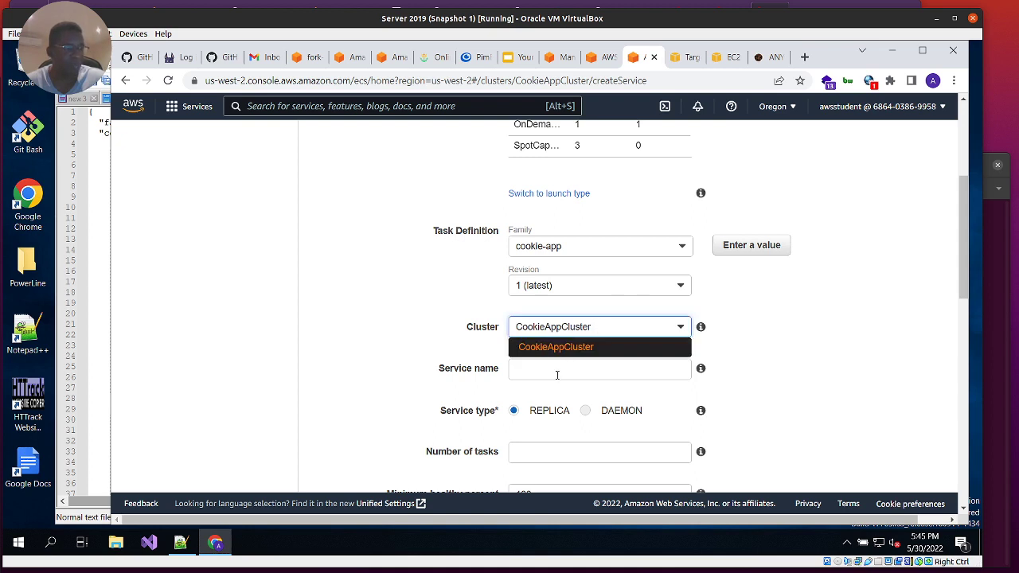
{"action": "left_click", "coordinate": [557, 373]}
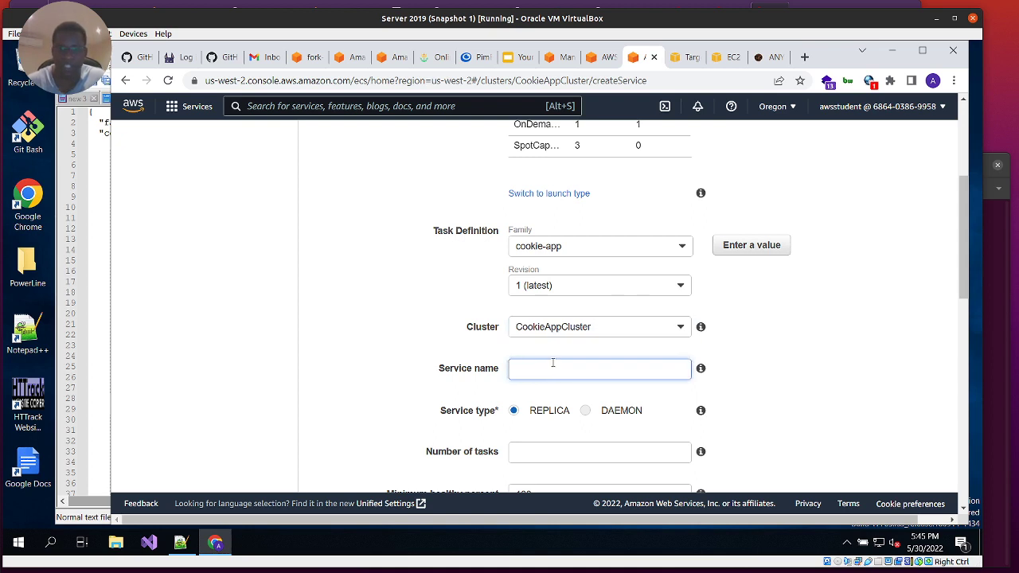
{"action": "type", "text": "Cookie"}
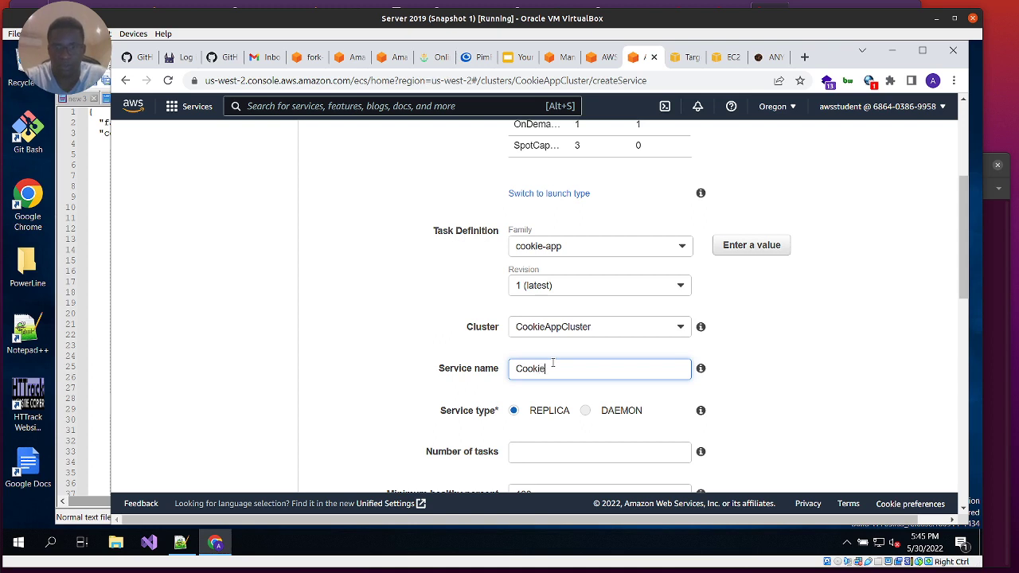
{"action": "type", "text": "AppS"}
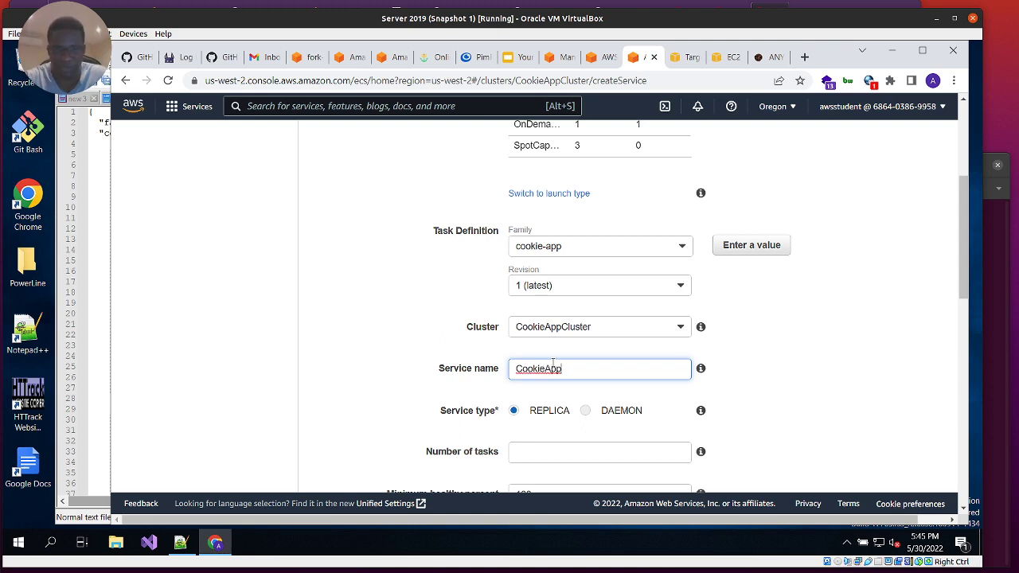
{"action": "type", "text": "CPS"}
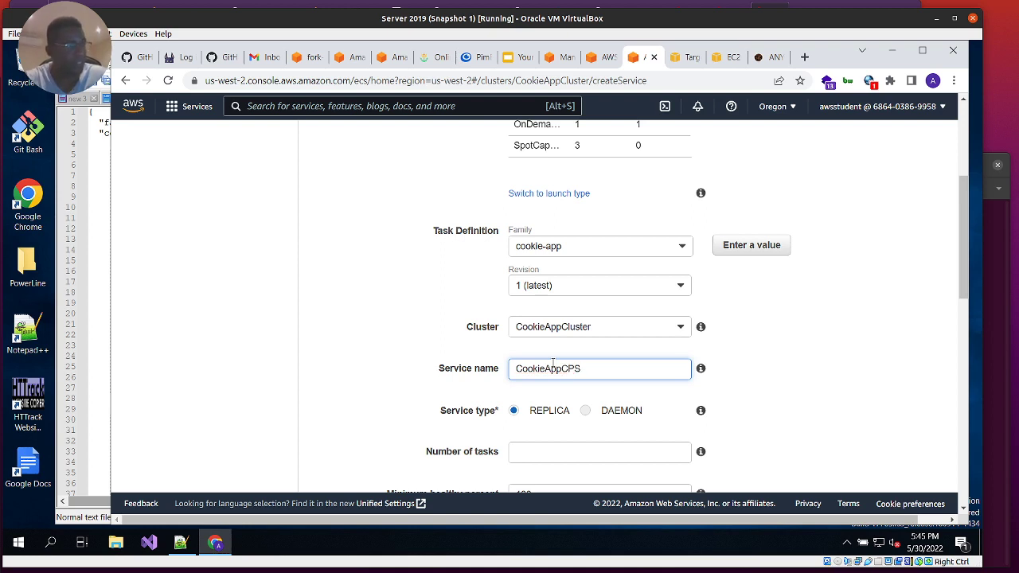
{"action": "type", "text": "ervice"}
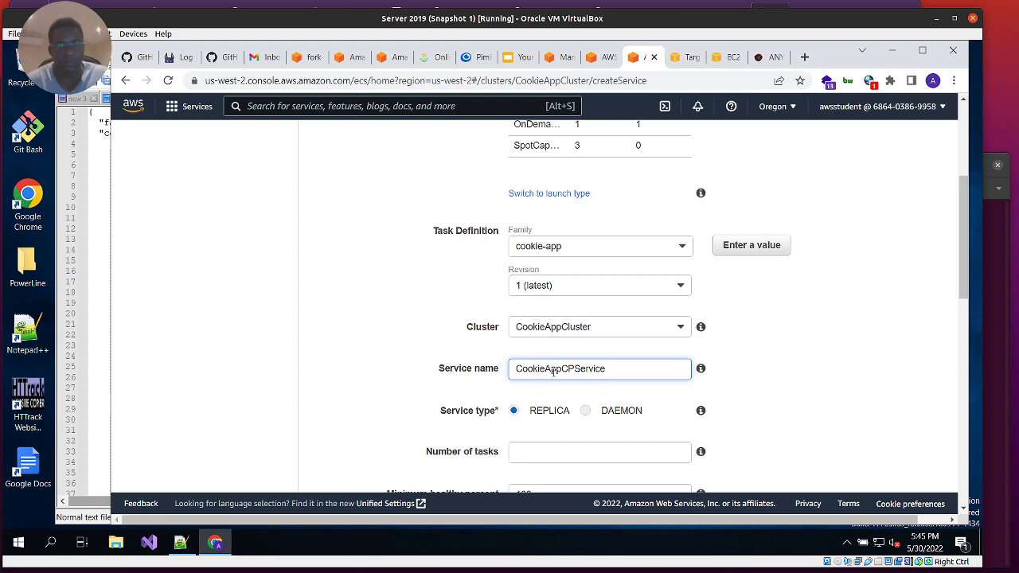
Set the number of tasks for the new service to 10.
{"action": "scroll", "coordinate": [346, 409], "scroll_direction": "down", "scroll_amount": 2}
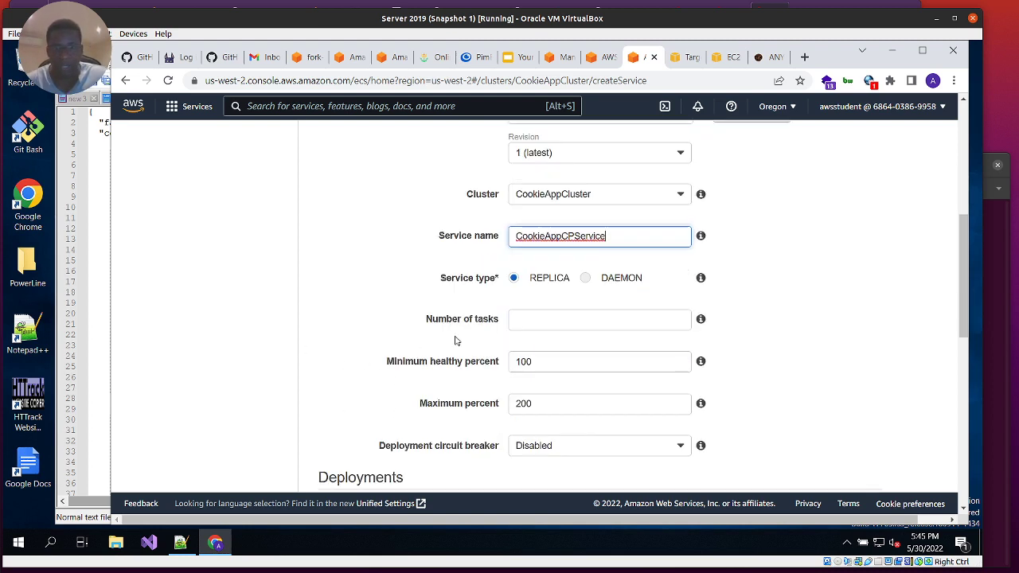
{"action": "left_click", "coordinate": [565, 317]}
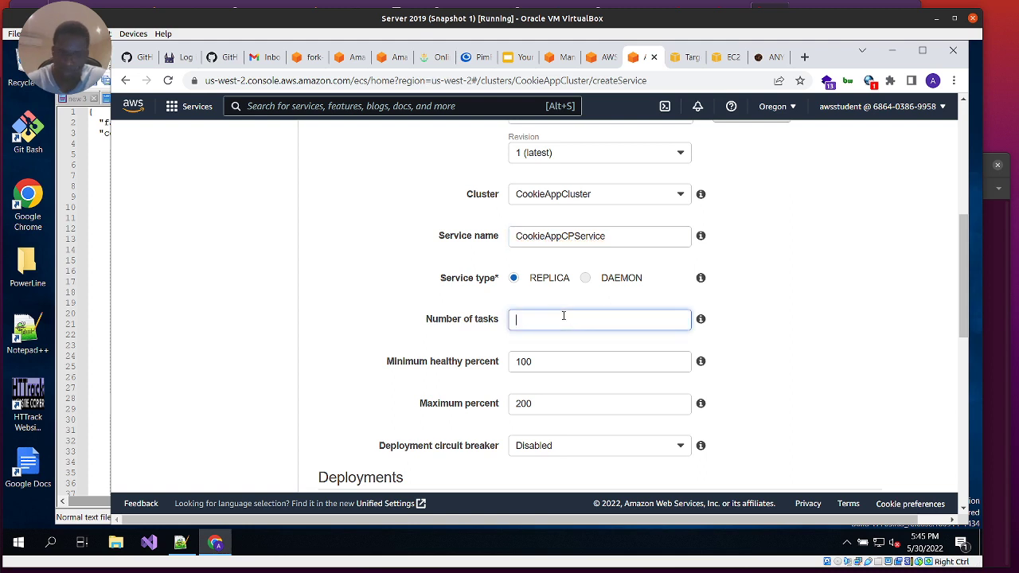
{"action": "type", "text": "10"}
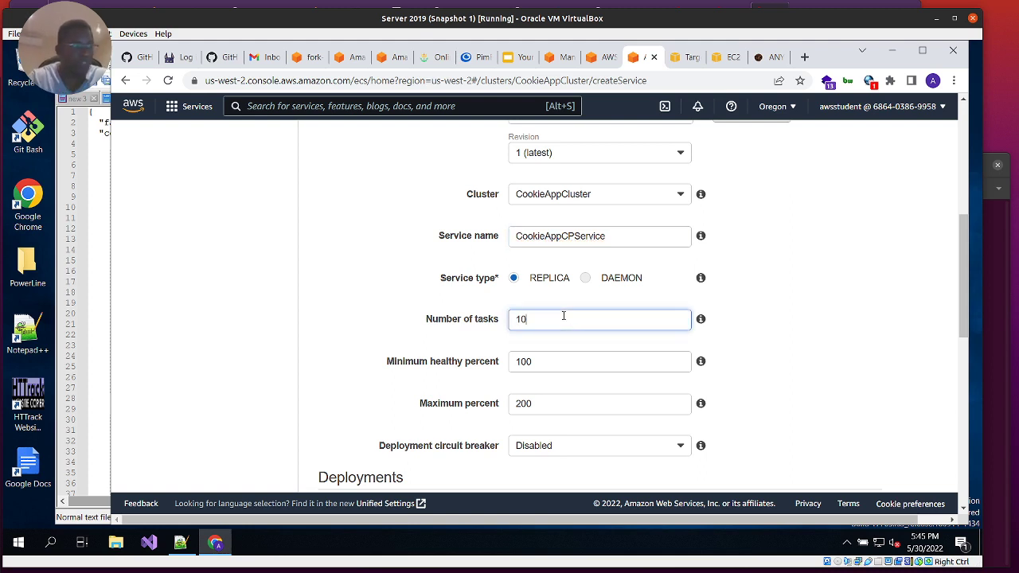
Use the BinPack task placement template with rolling update deployment, and continue to the network configuration.
{"action": "scroll", "coordinate": [601, 436], "scroll_direction": "down", "scroll_amount": 2}
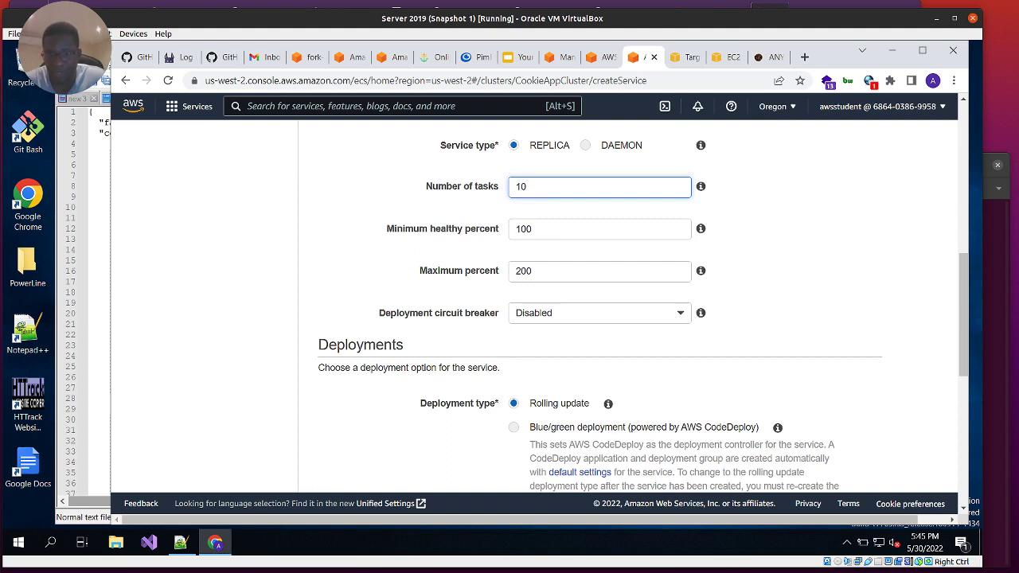
{"action": "scroll", "coordinate": [601, 311], "scroll_direction": "up", "scroll_amount": 2}
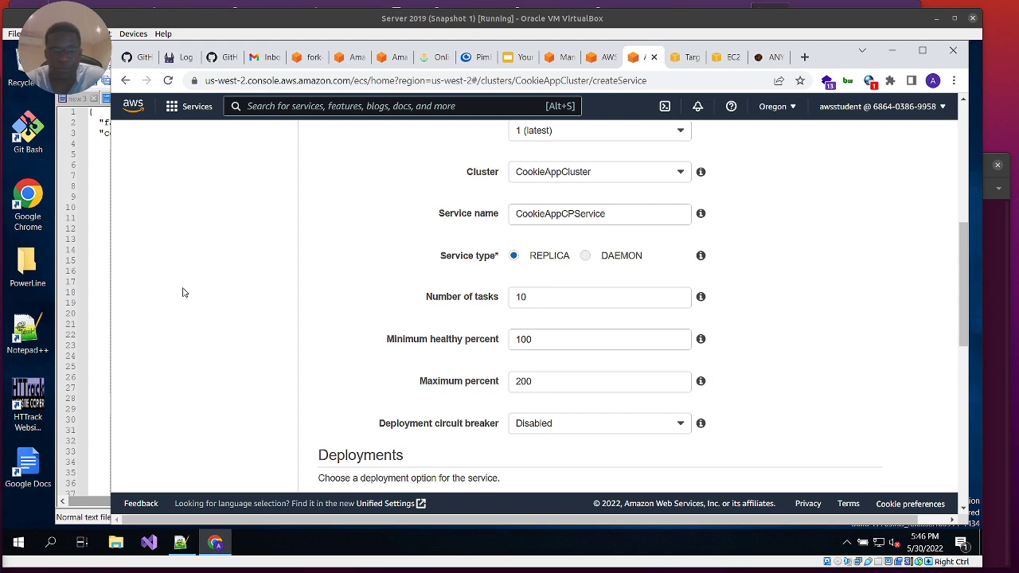
{"action": "scroll", "coordinate": [473, 369], "scroll_direction": "down", "scroll_amount": 3}
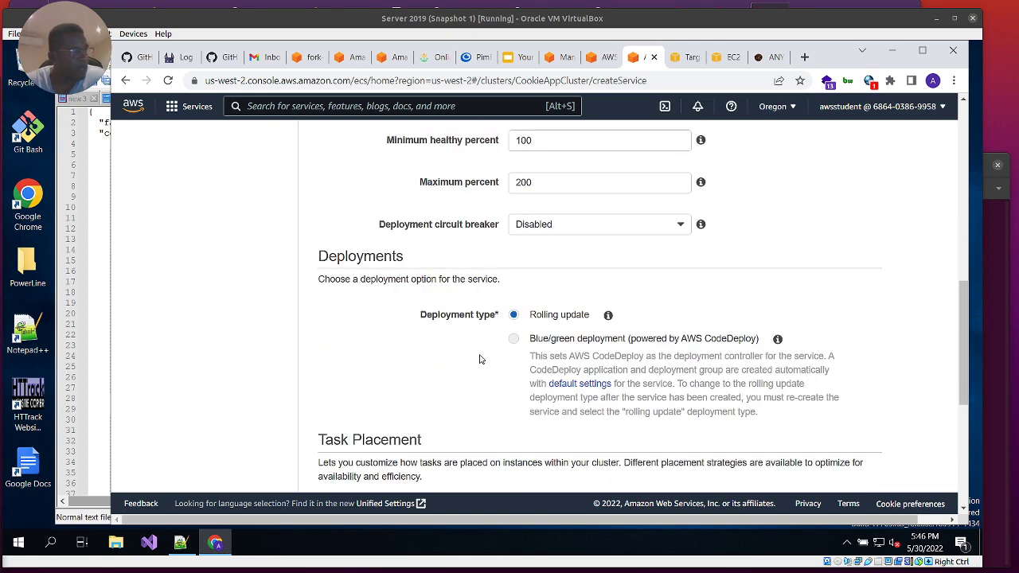
{"action": "scroll", "coordinate": [560, 307], "scroll_direction": "up", "scroll_amount": 2}
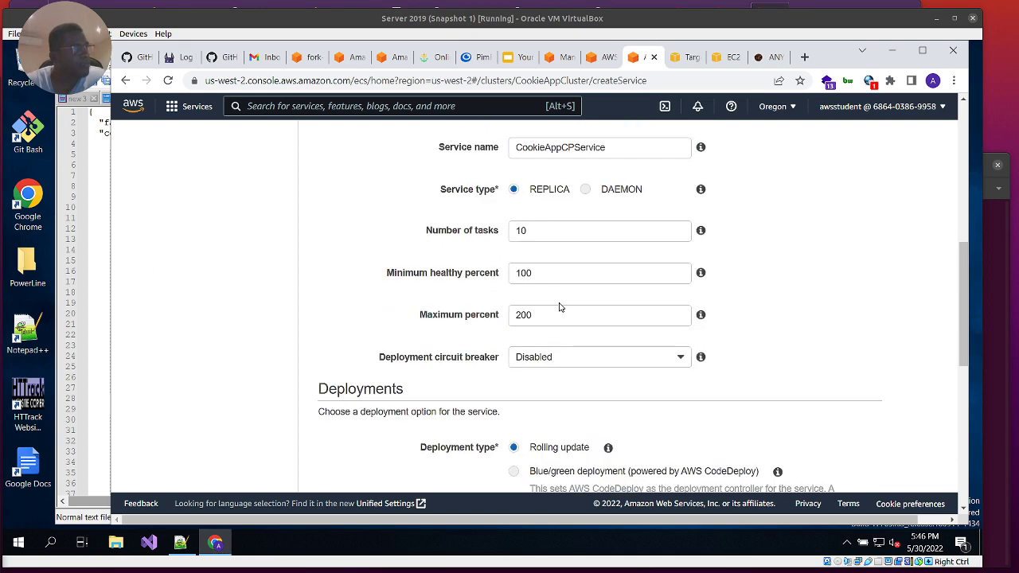
{"action": "scroll", "coordinate": [560, 307], "scroll_direction": "down", "scroll_amount": 6}
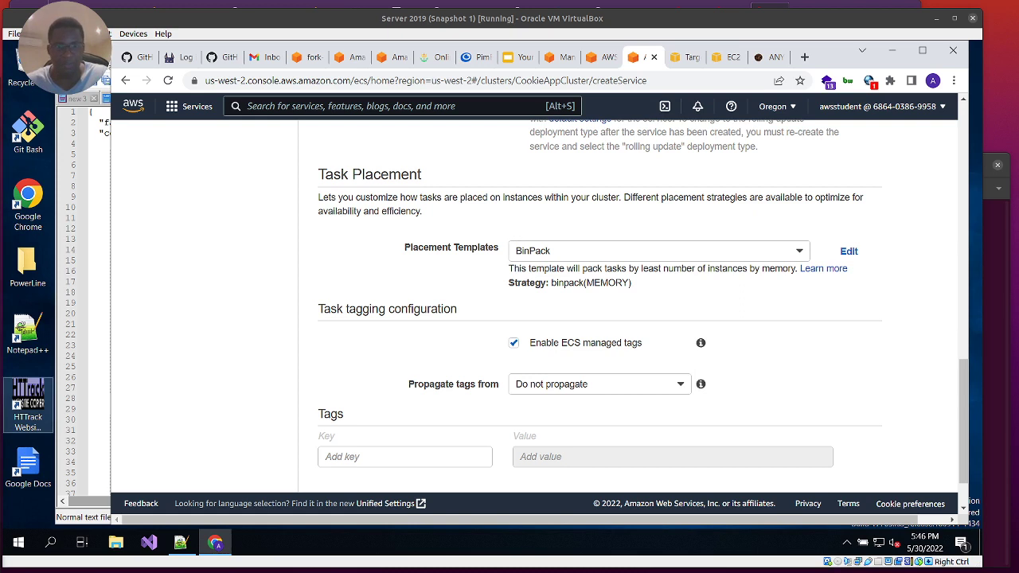
{"action": "scroll", "coordinate": [678, 328], "scroll_direction": "down", "scroll_amount": 1}
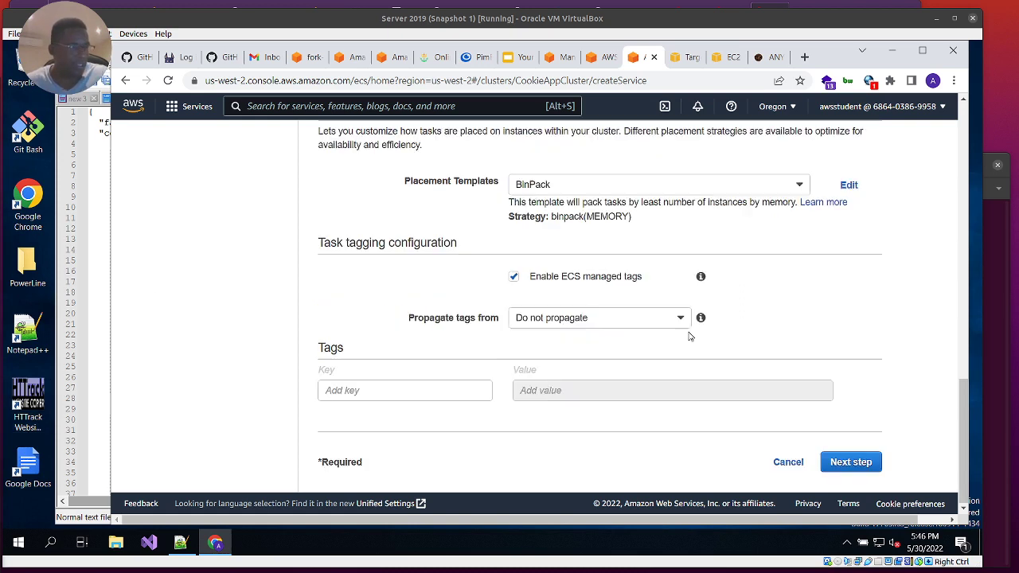
{"action": "left_click", "coordinate": [859, 467]}
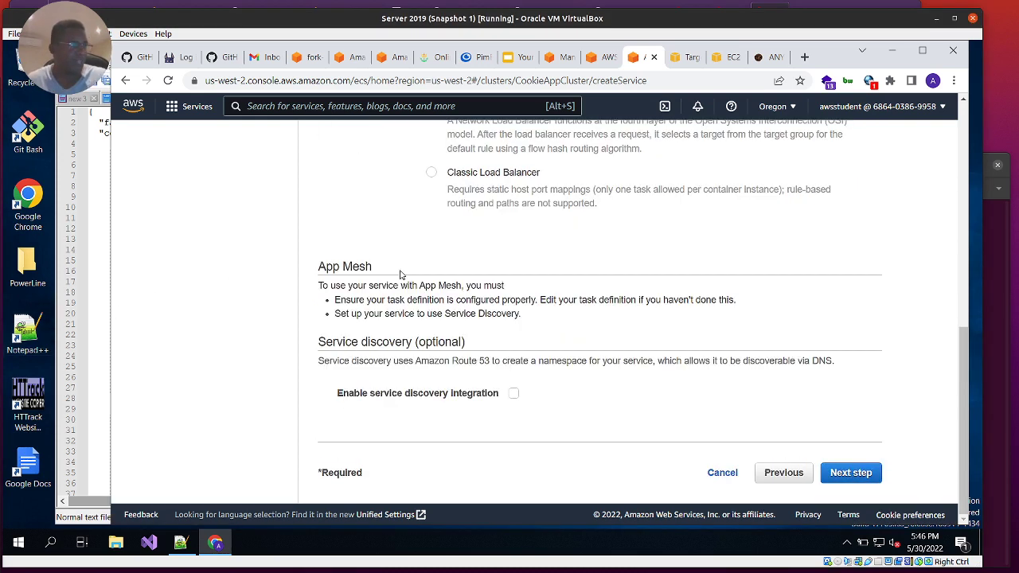
Choose Application Load Balancer as the load balancer type for the service.
{"action": "scroll", "coordinate": [596, 257], "scroll_direction": "up", "scroll_amount": 8}
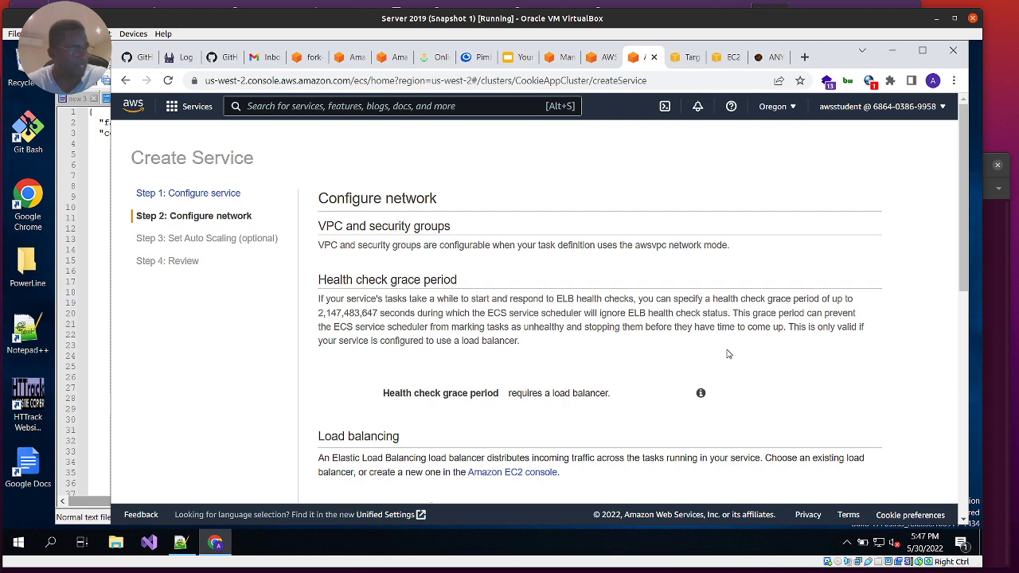
{"action": "scroll", "coordinate": [693, 375], "scroll_direction": "down", "scroll_amount": 2}
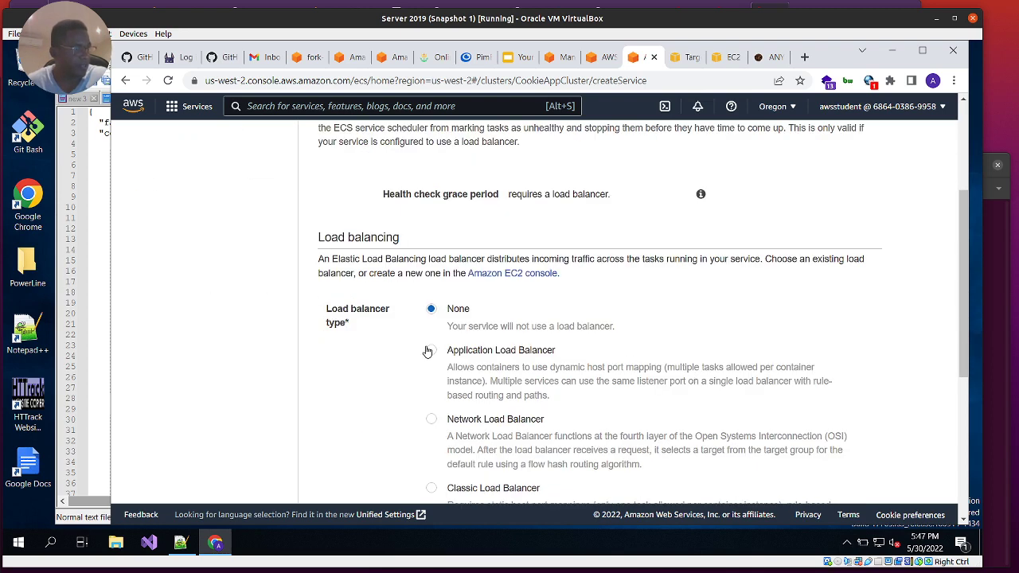
{"action": "left_click", "coordinate": [430, 351]}
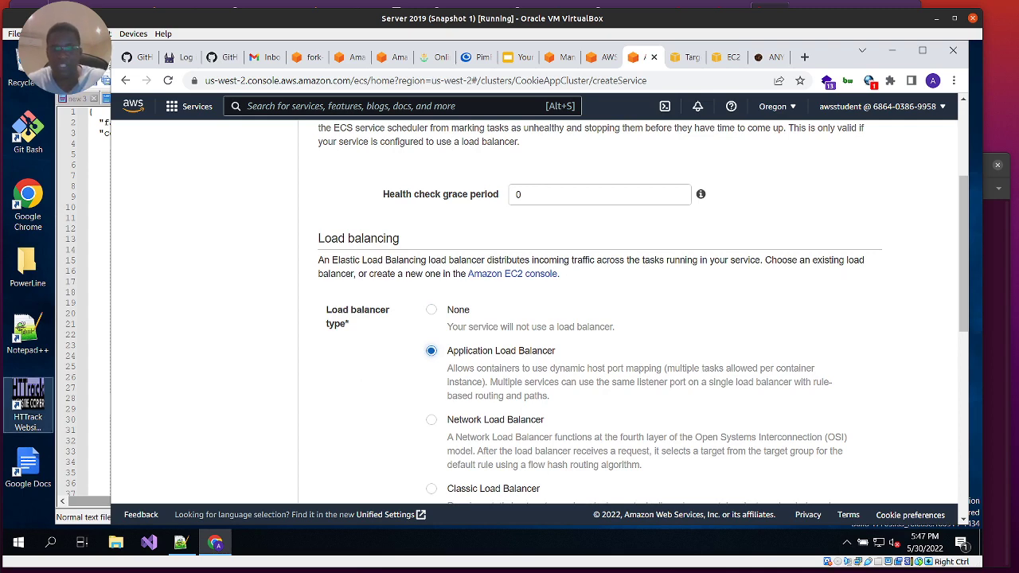
Set the service IAM role to ECSServiceRole and select CookieAppALB as the load balancer.
{"action": "scroll", "coordinate": [668, 355], "scroll_direction": "down", "scroll_amount": 3}
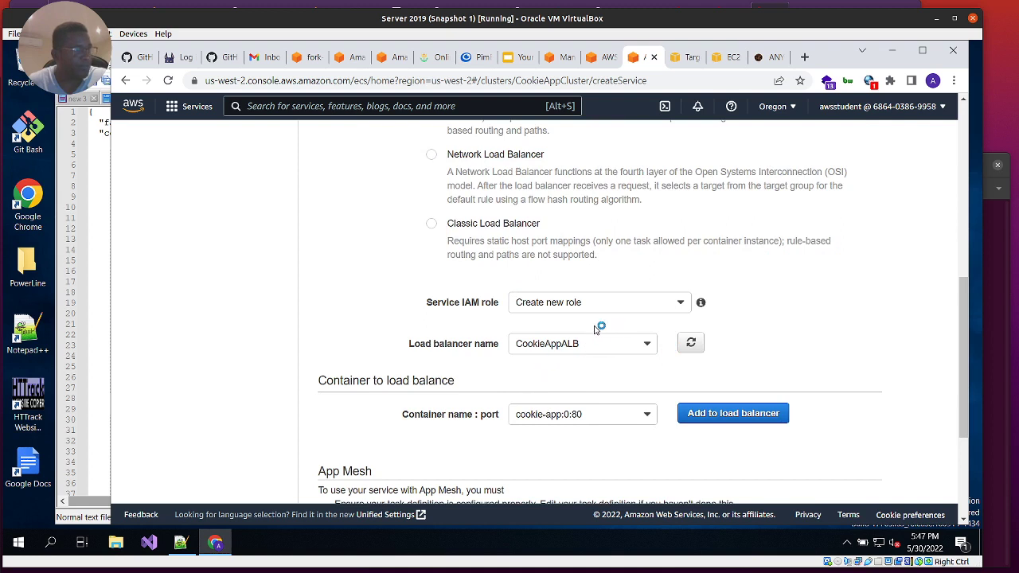
{"action": "left_click", "coordinate": [626, 305]}
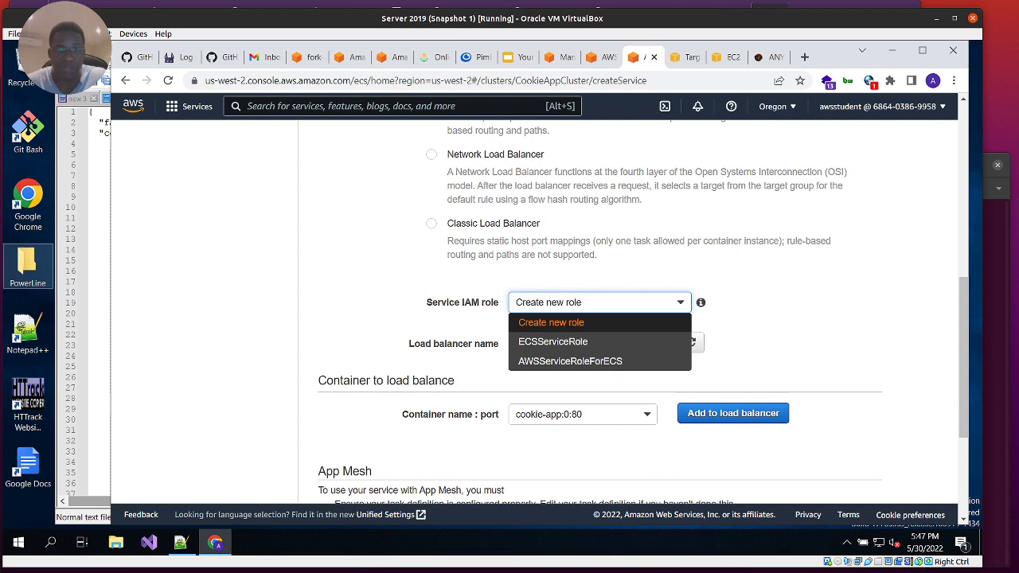
{"action": "left_click", "coordinate": [559, 341]}
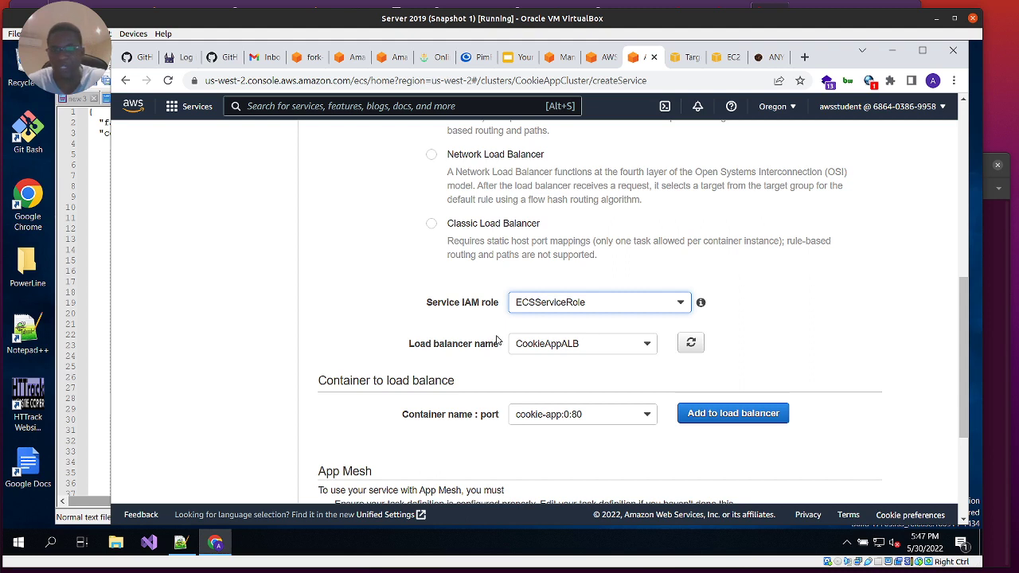
{"action": "left_click", "coordinate": [609, 348]}
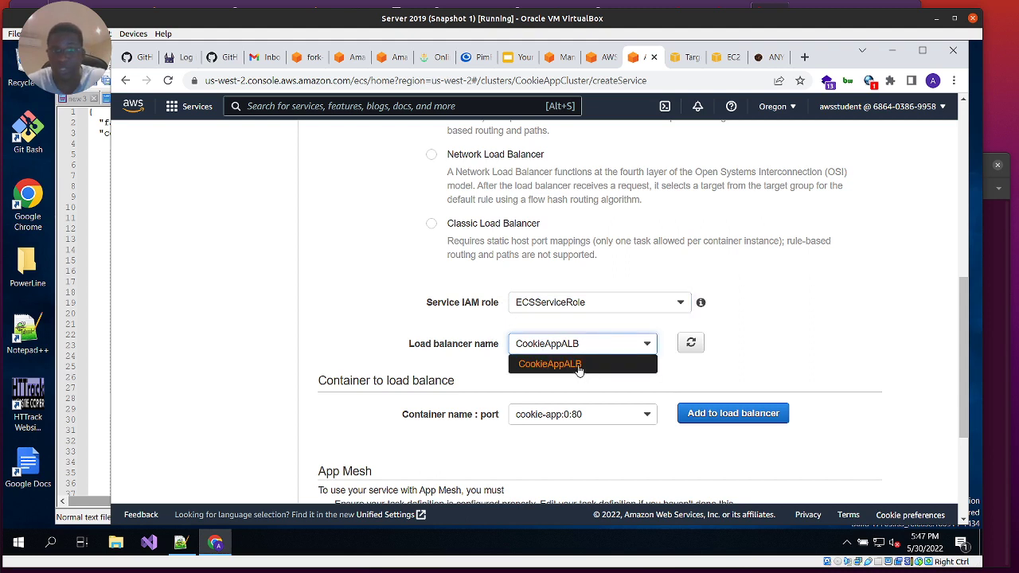
{"action": "left_click", "coordinate": [579, 366]}
{"action": "left_click", "coordinate": [758, 365]}
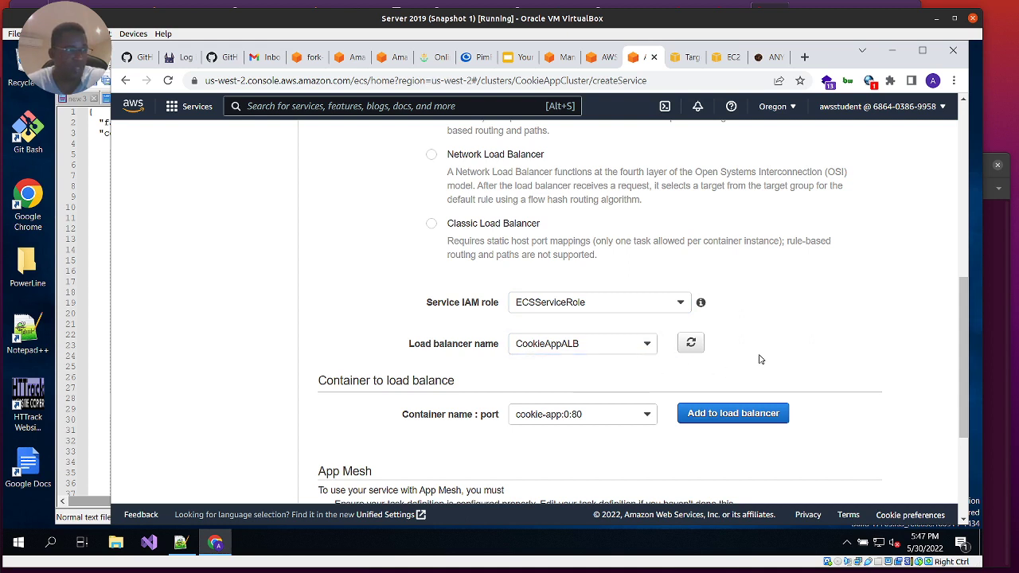
Add the cookie-app:0:80 container to the load balancer, using the existing 80:HTTP production listener.
{"action": "scroll", "coordinate": [760, 362], "scroll_direction": "down", "scroll_amount": 3}
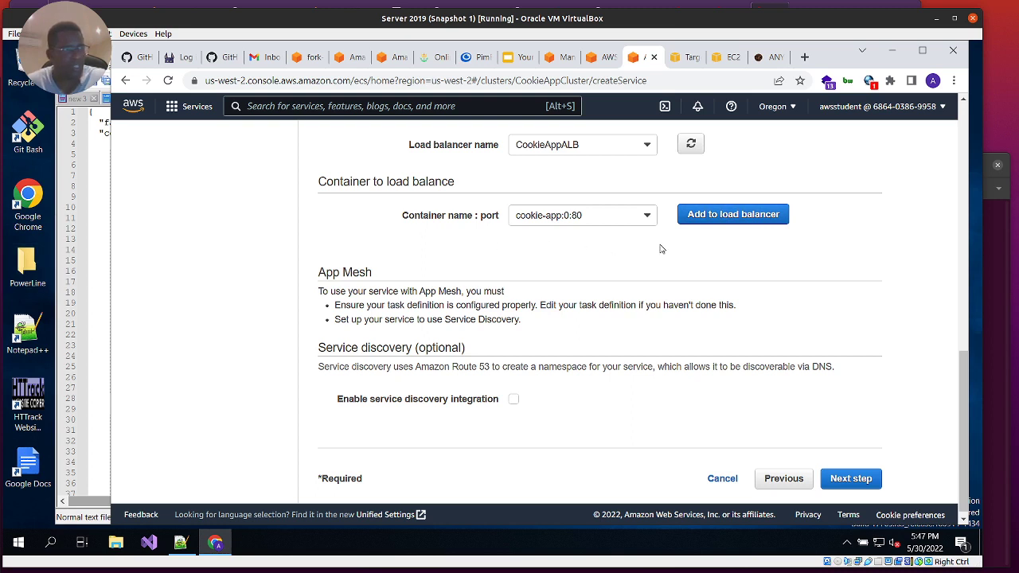
{"action": "left_click", "coordinate": [708, 216]}
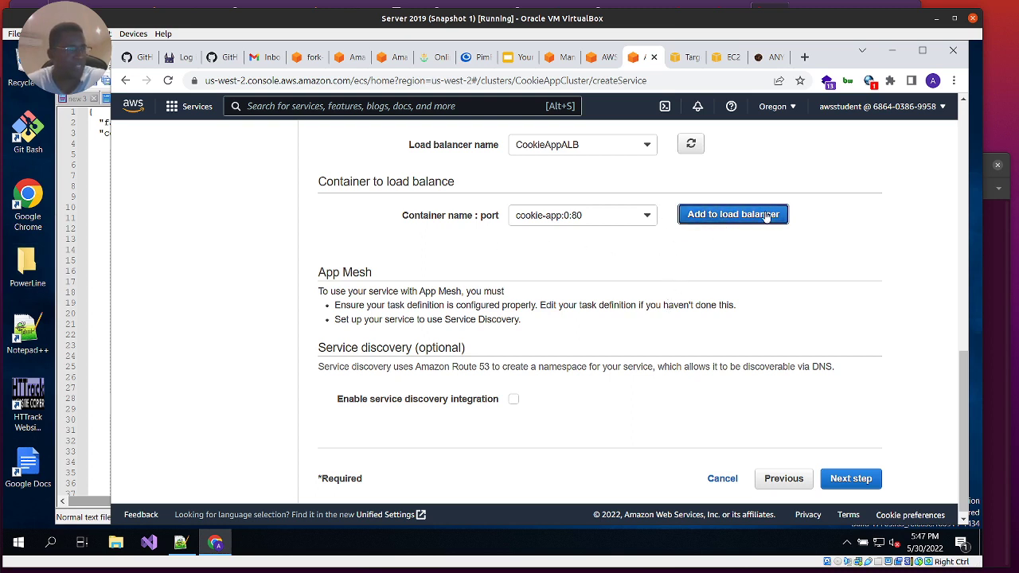
{"action": "left_click", "coordinate": [711, 215]}
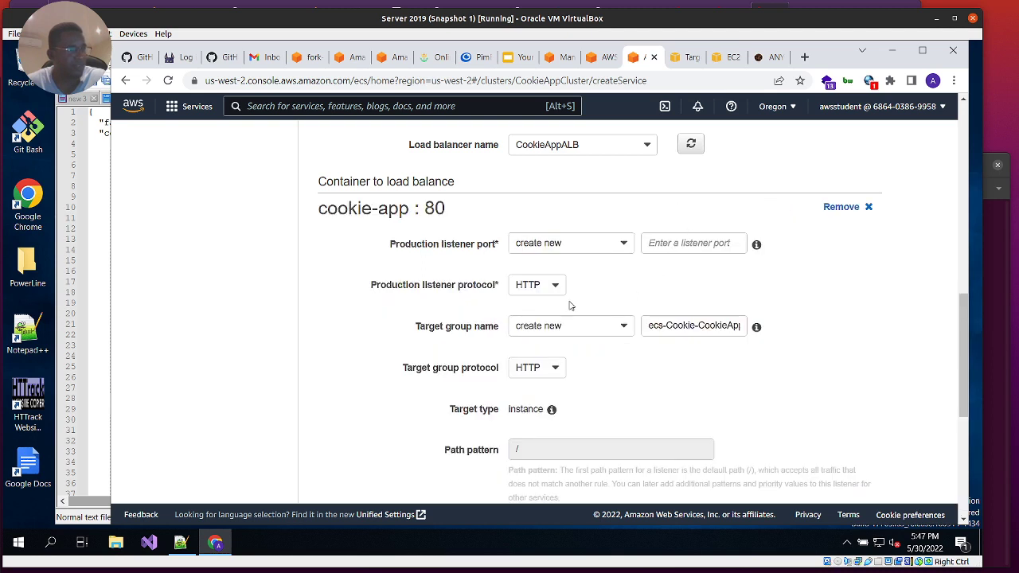
{"action": "left_click", "coordinate": [576, 246]}
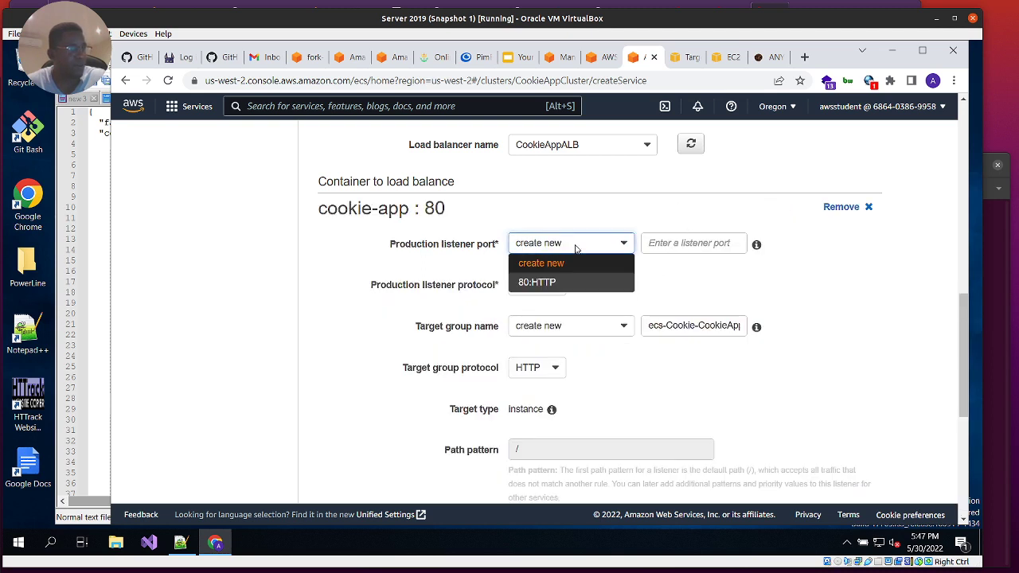
{"action": "left_click", "coordinate": [535, 283]}
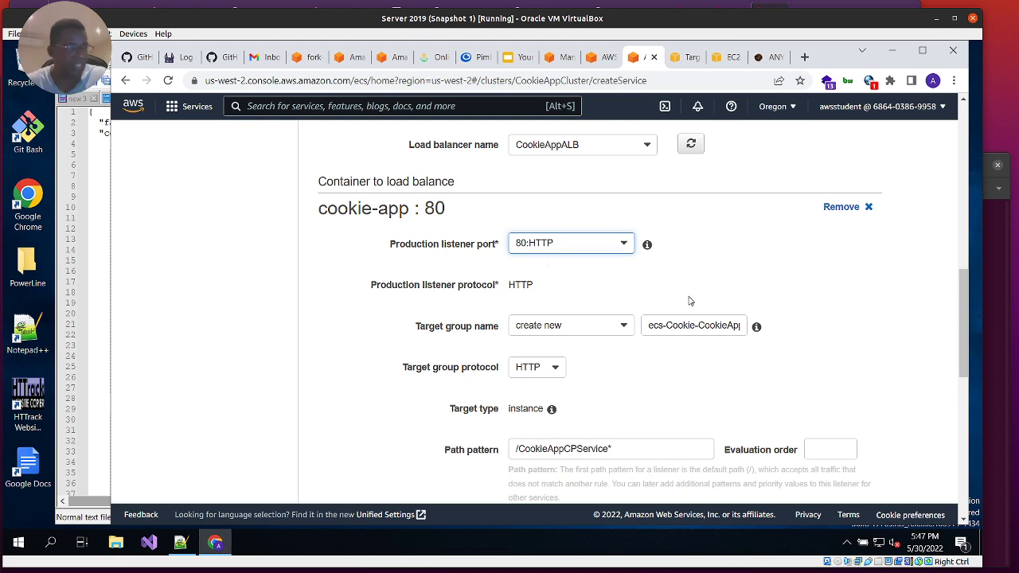
Use CookieAppTargetGroup as the container's target group and continue to the Auto Scaling configuration.
{"action": "left_click", "coordinate": [573, 332]}
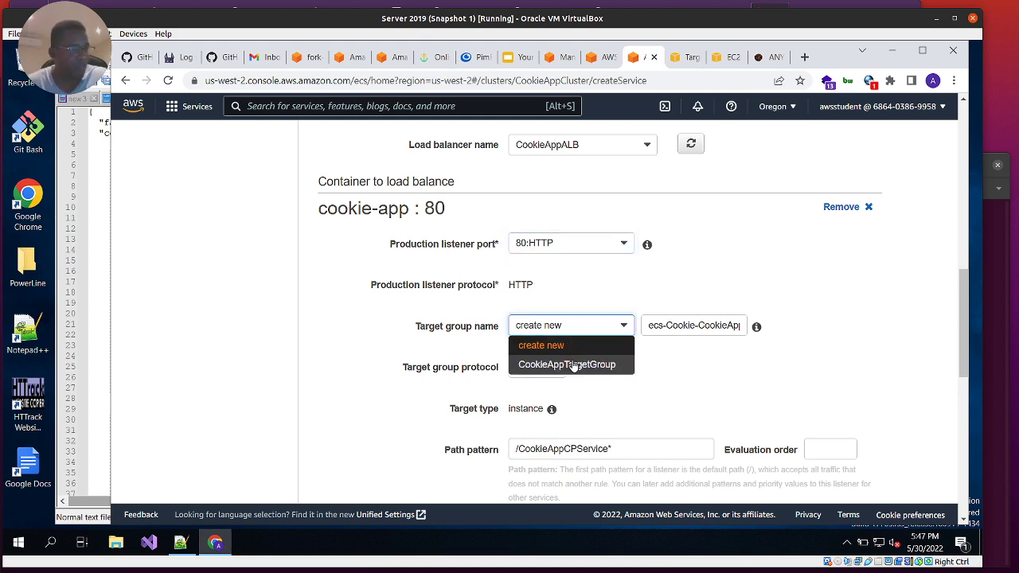
{"action": "left_click", "coordinate": [569, 366]}
{"action": "left_click", "coordinate": [671, 359]}
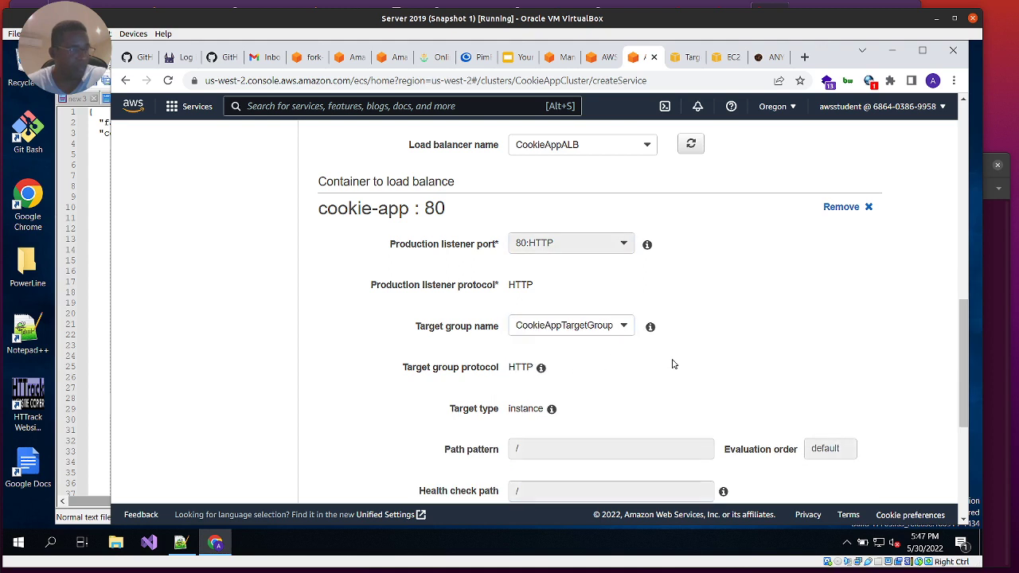
{"action": "scroll", "coordinate": [729, 345], "scroll_direction": "down", "scroll_amount": 2}
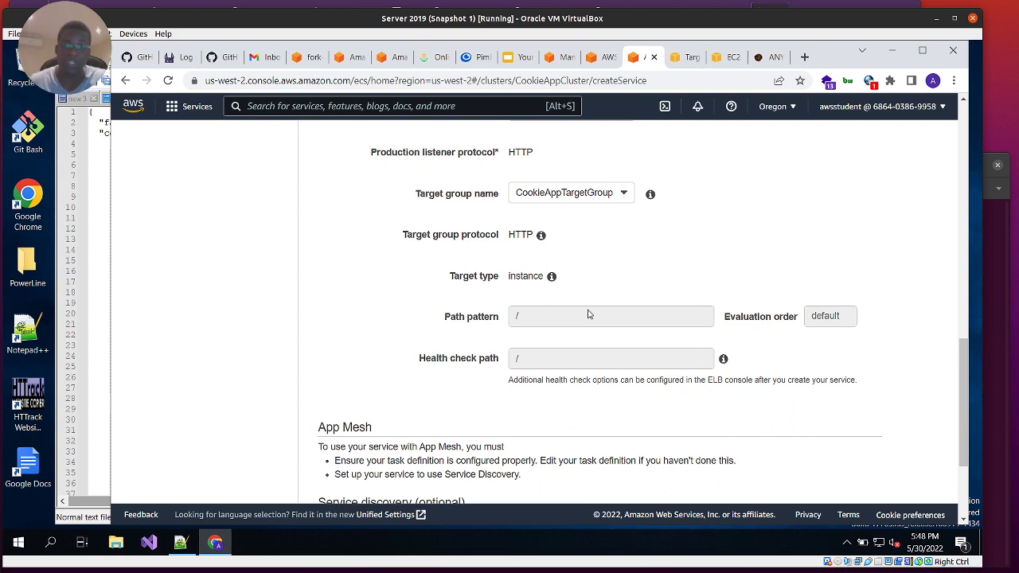
{"action": "scroll", "coordinate": [770, 378], "scroll_direction": "down", "scroll_amount": 2}
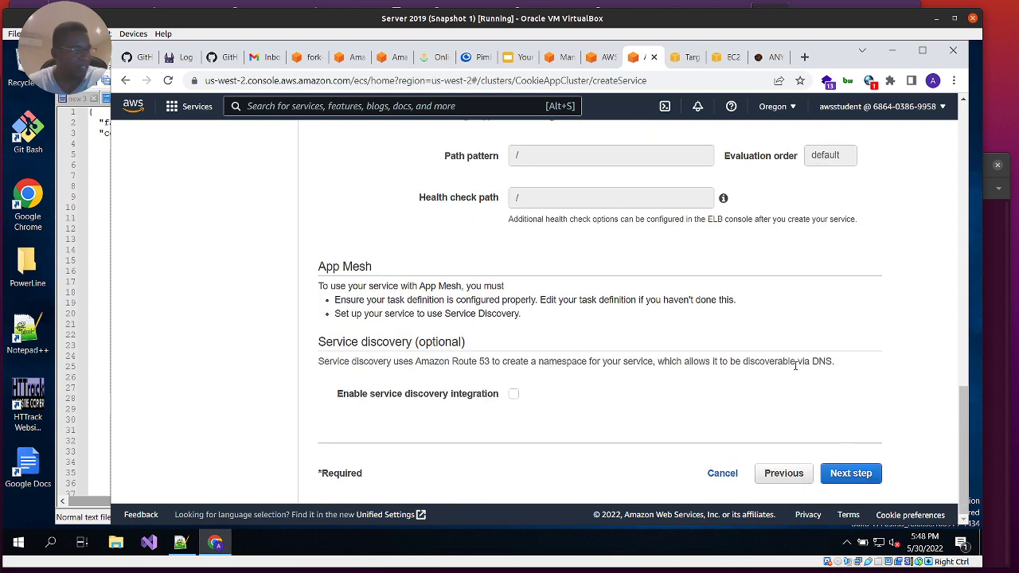
{"action": "left_click", "coordinate": [857, 477]}
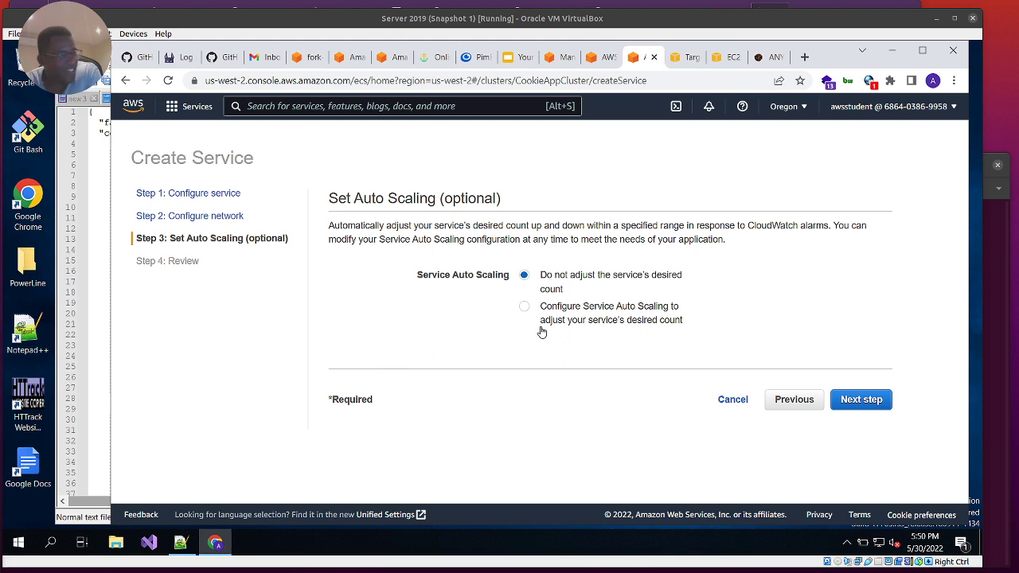
Configure Service Auto Scaling with a minimum of 1 and a maximum of 20 tasks, using ECSServiceAutoScalingRole as the IAM role.
{"action": "left_click", "coordinate": [525, 309]}
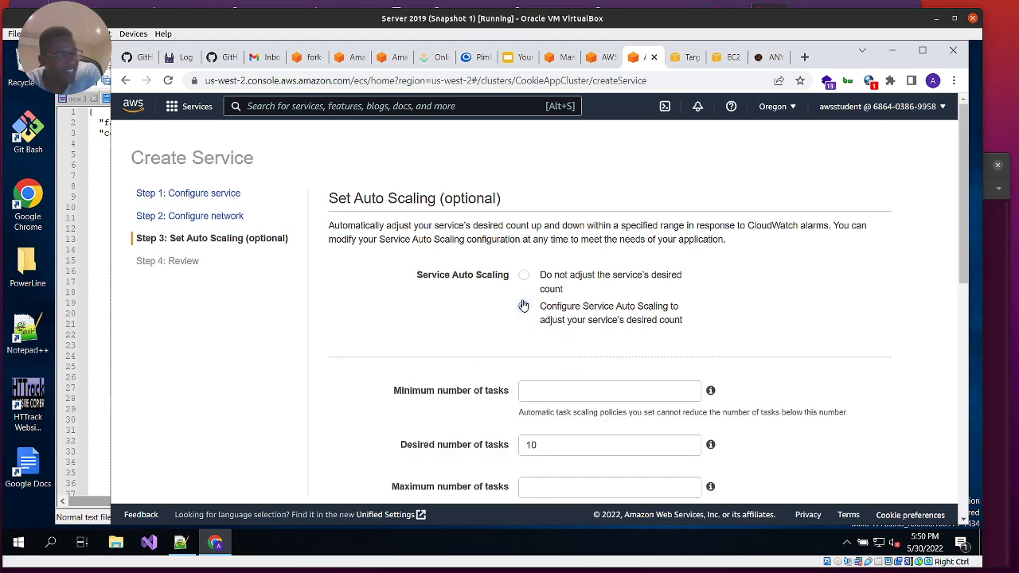
{"action": "scroll", "coordinate": [482, 381], "scroll_direction": "down", "scroll_amount": 3}
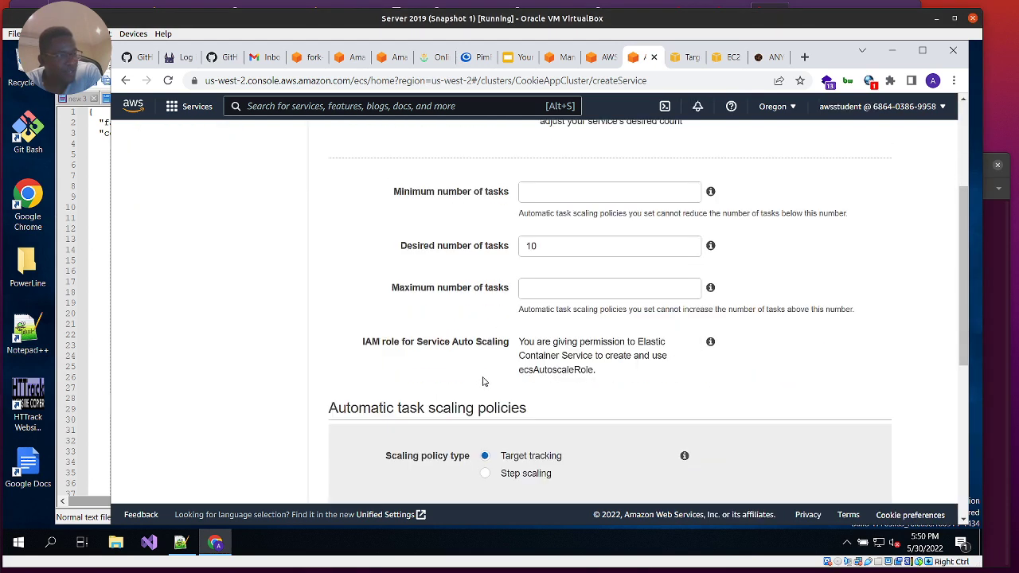
{"action": "left_click", "coordinate": [600, 187]}
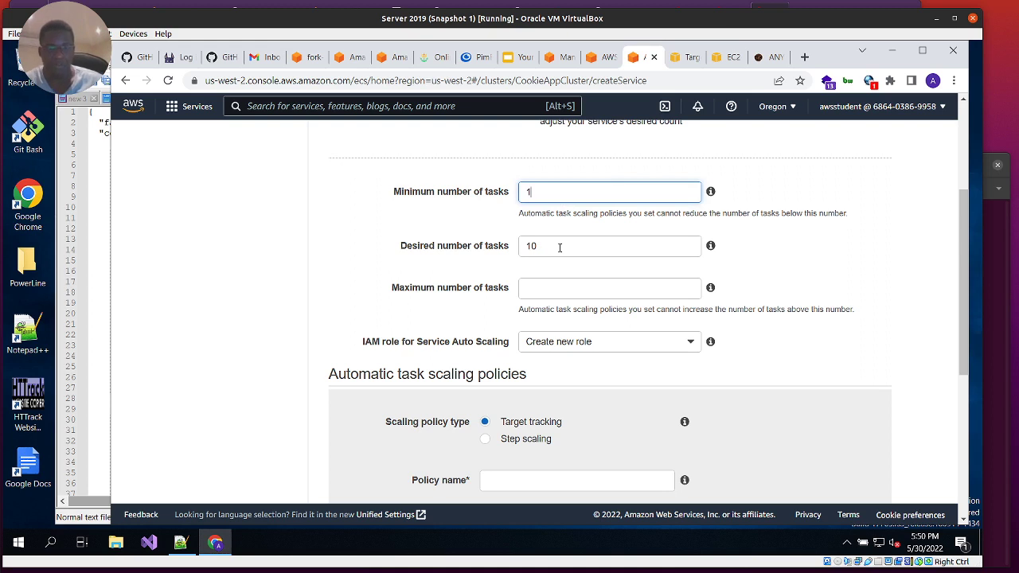
{"action": "left_click", "coordinate": [555, 289]}
{"action": "type", "text": "20"}
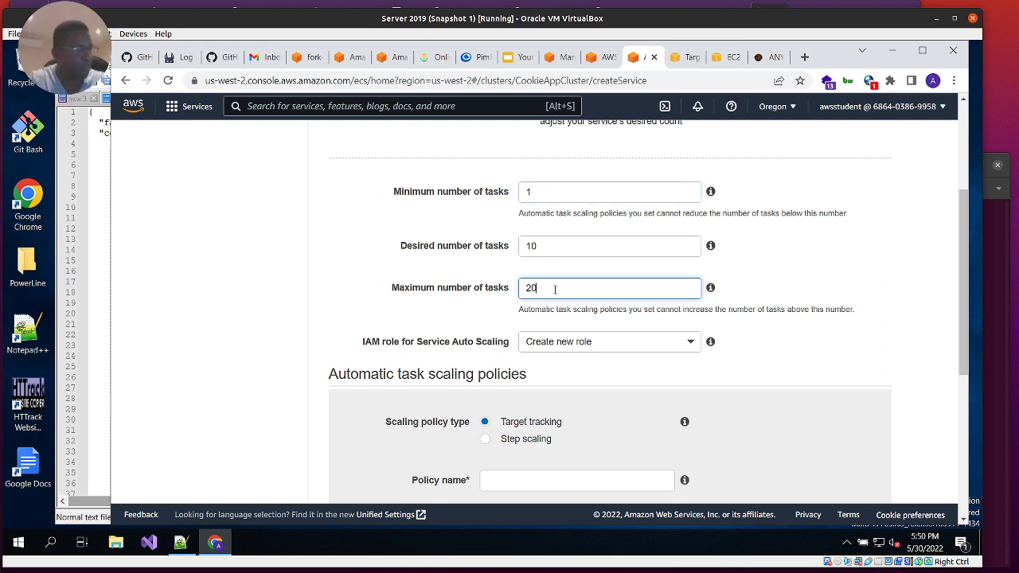
{"action": "left_click", "coordinate": [630, 342]}
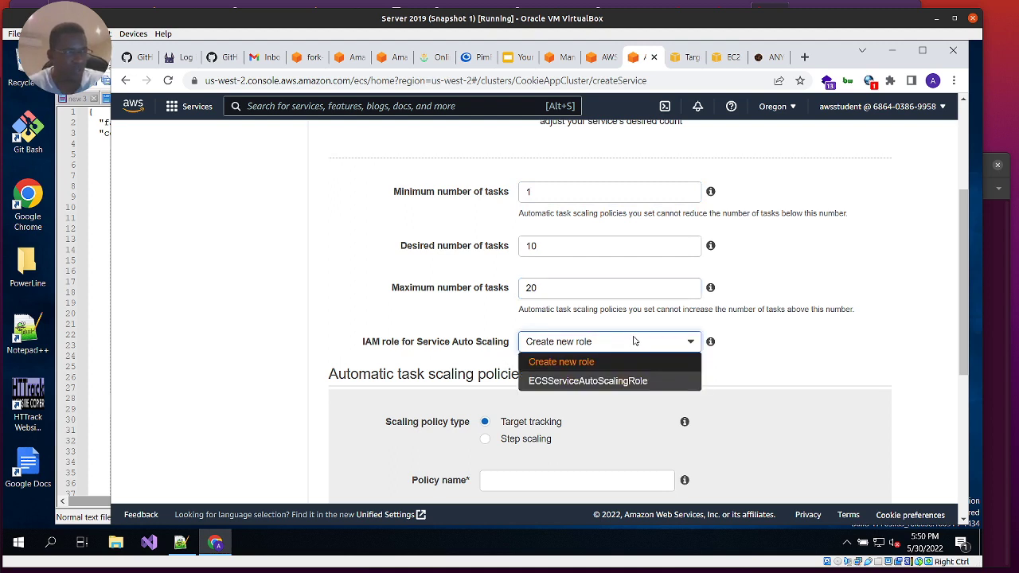
{"action": "left_click", "coordinate": [618, 386]}
Name the target tracking scaling policy TargetScaling.
{"action": "scroll", "coordinate": [629, 369], "scroll_direction": "down", "scroll_amount": 2}
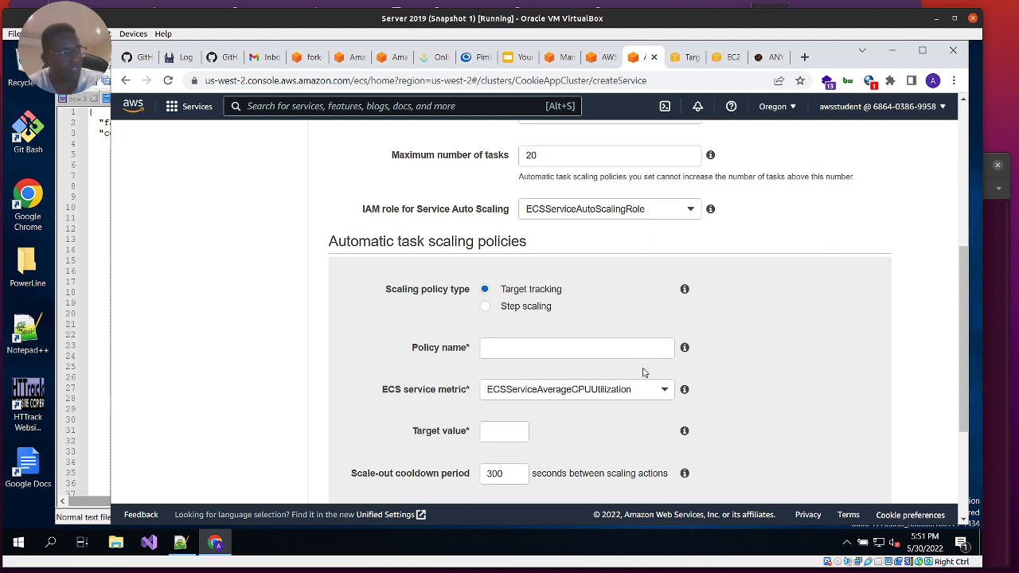
{"action": "scroll", "coordinate": [621, 362], "scroll_direction": "down", "scroll_amount": 2}
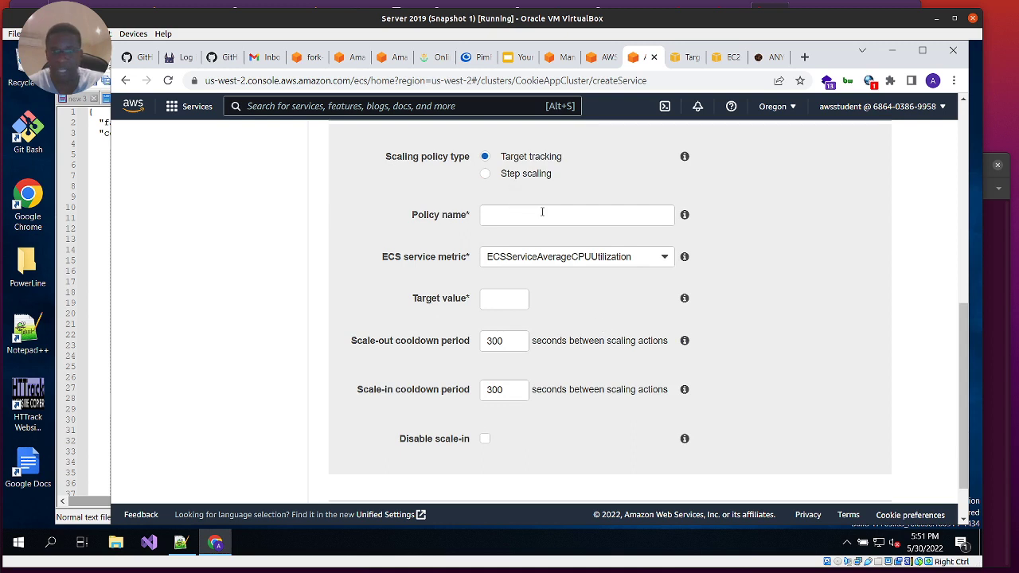
{"action": "left_click", "coordinate": [566, 217]}
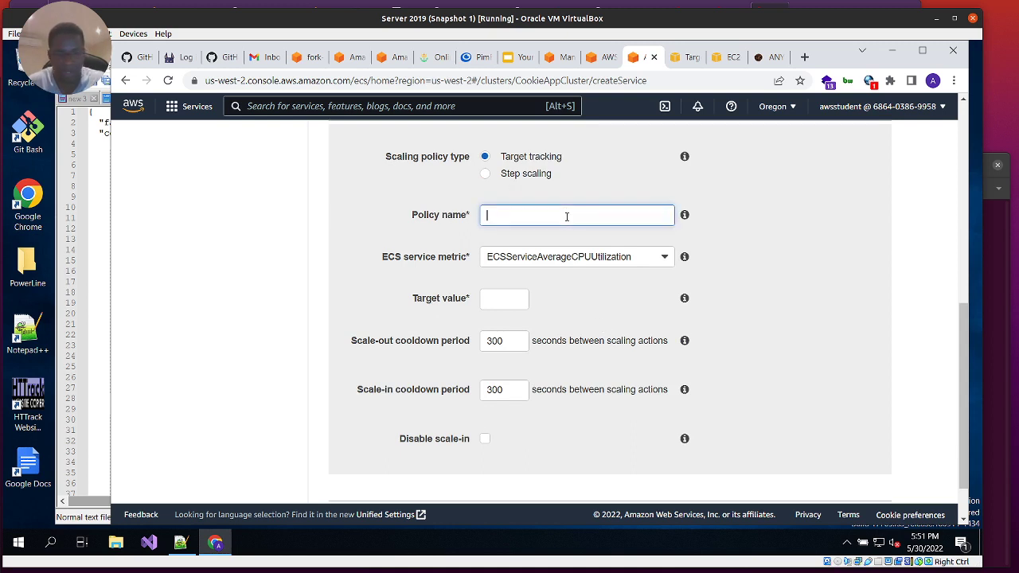
{"action": "type", "text": "Target"}
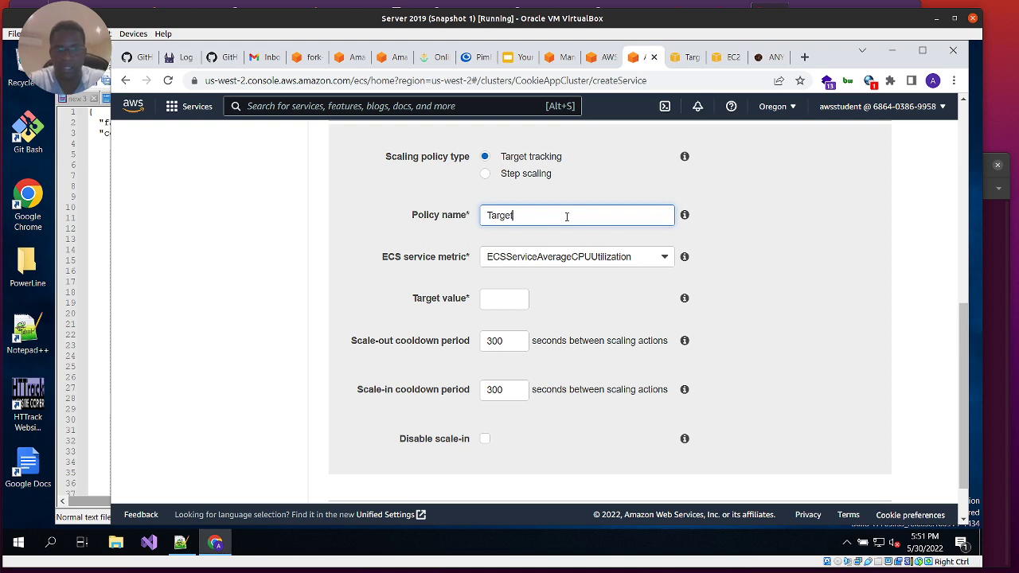
{"action": "type", "text": "Scaling"}
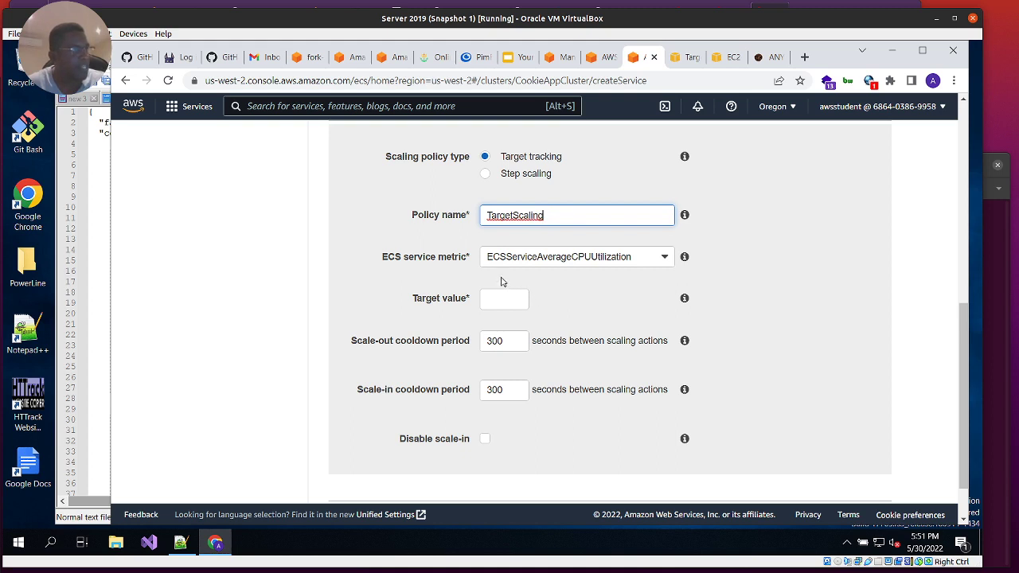
Keep ECSServiceAverageCPUUtilization as the scaling metric, set its target value to 60, and continue to the review.
{"action": "left_click", "coordinate": [637, 263]}
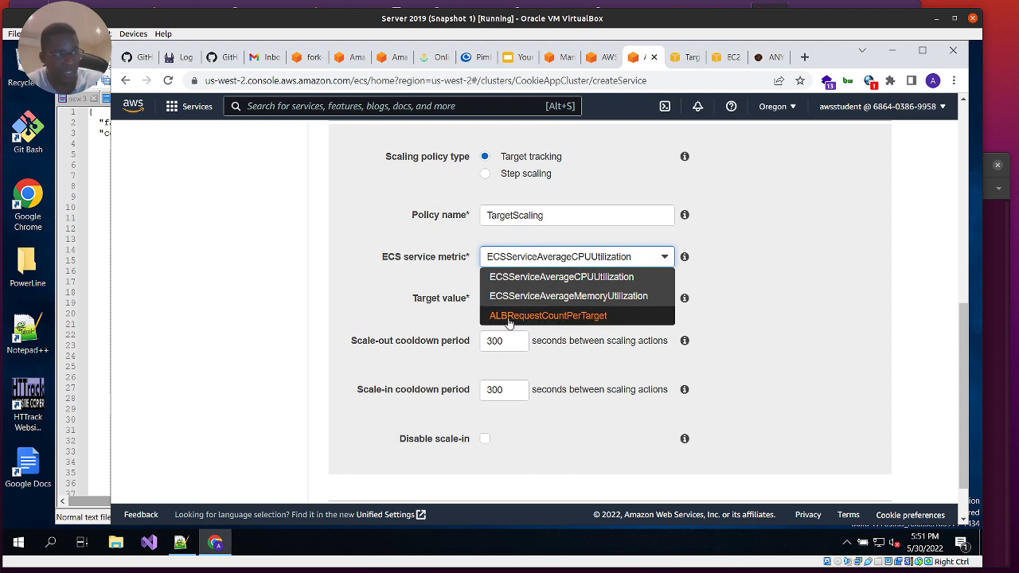
{"action": "left_click", "coordinate": [744, 266]}
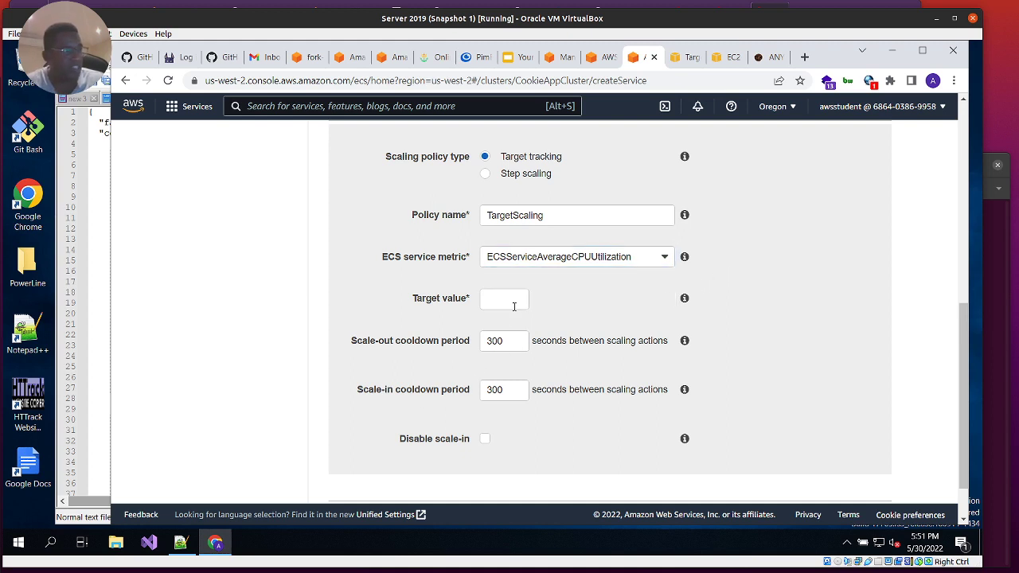
{"action": "left_click", "coordinate": [514, 303]}
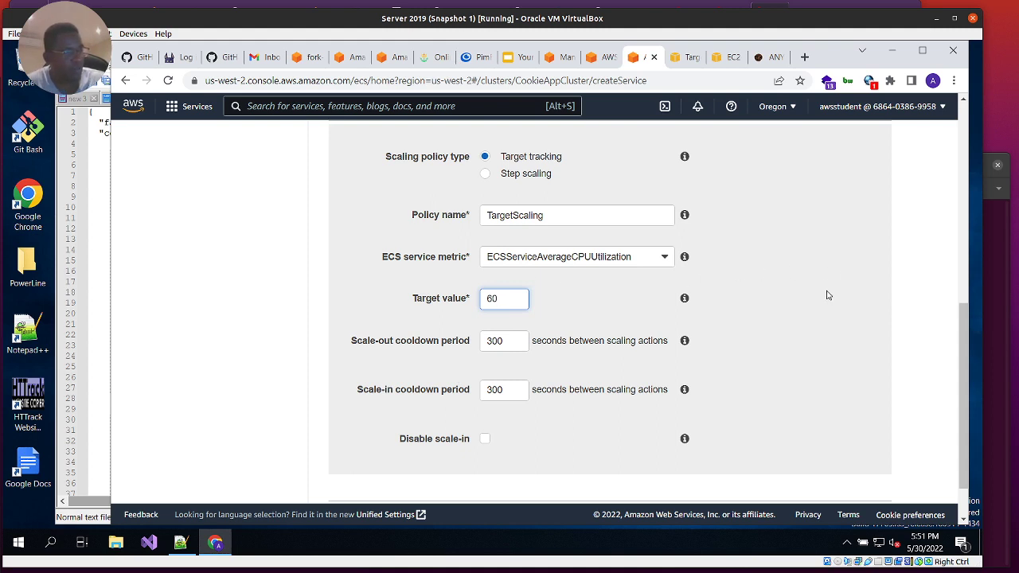
{"action": "scroll", "coordinate": [764, 253], "scroll_direction": "up", "scroll_amount": 1}
{"action": "left_click", "coordinate": [758, 258]}
{"action": "scroll", "coordinate": [732, 289], "scroll_direction": "down", "scroll_amount": 2}
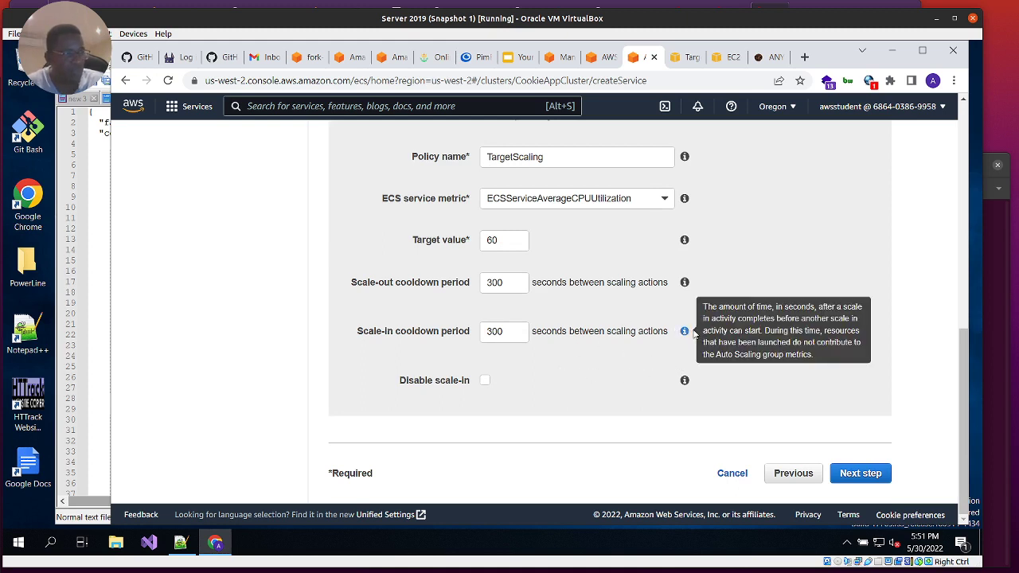
{"action": "left_click", "coordinate": [871, 480]}
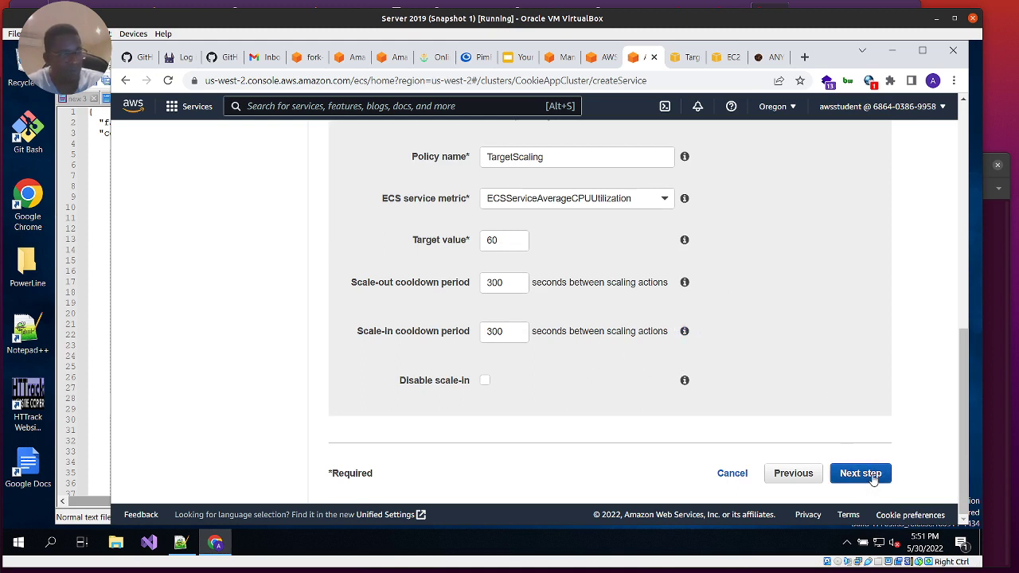
{"action": "left_click", "coordinate": [873, 476]}
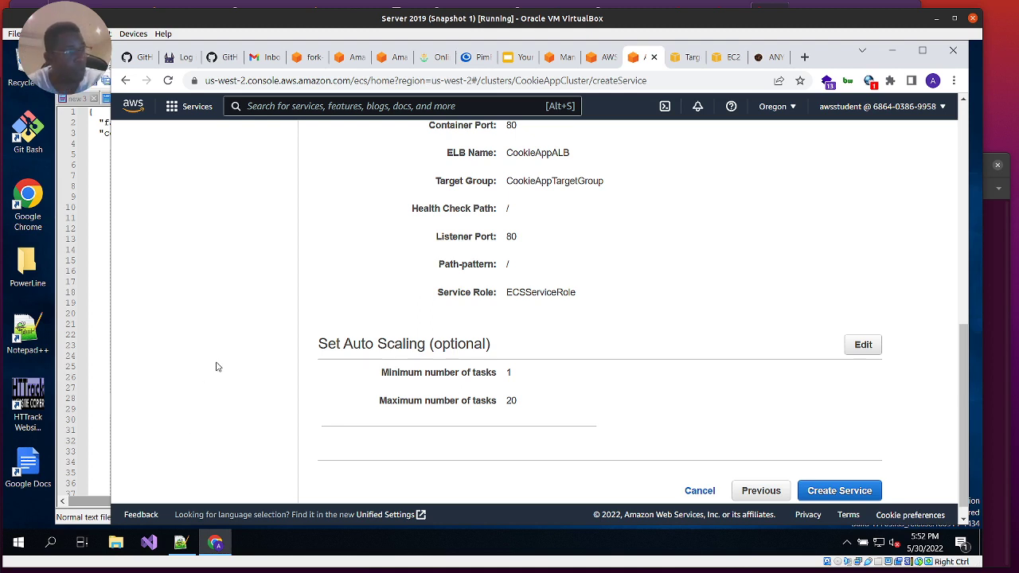
Review the service configuration and create CookieAppCPService.
{"action": "scroll", "coordinate": [472, 285], "scroll_direction": "up", "scroll_amount": 3}
{"action": "scroll", "coordinate": [542, 313], "scroll_direction": "down", "scroll_amount": 4}
{"action": "left_click", "coordinate": [837, 472]}
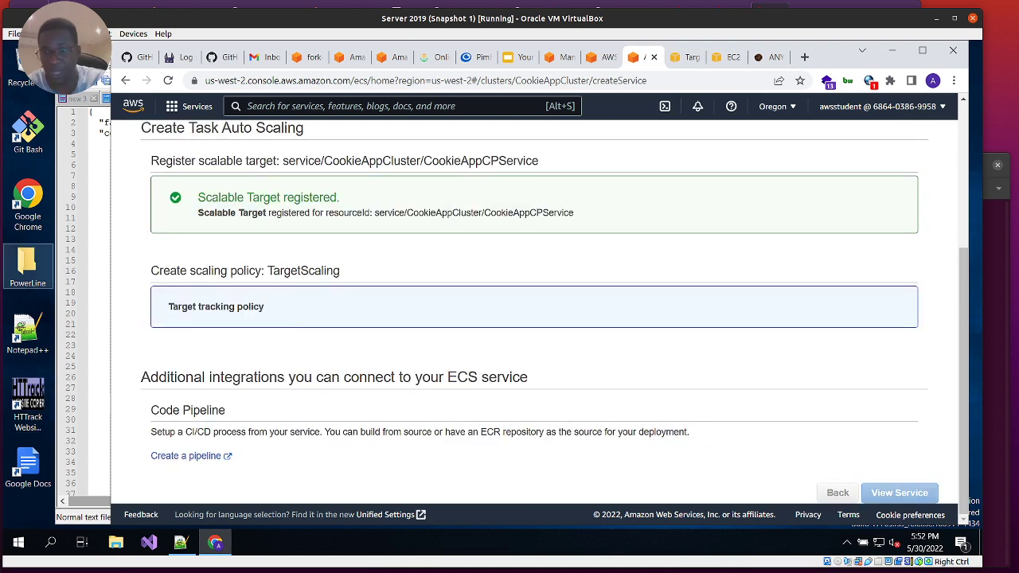
Check the launch status, open the CookieAppCPService page, and examine its task statuses, task counts and capacity provider strategy.
{"action": "scroll", "coordinate": [533, 319], "scroll_direction": "up", "scroll_amount": 3}
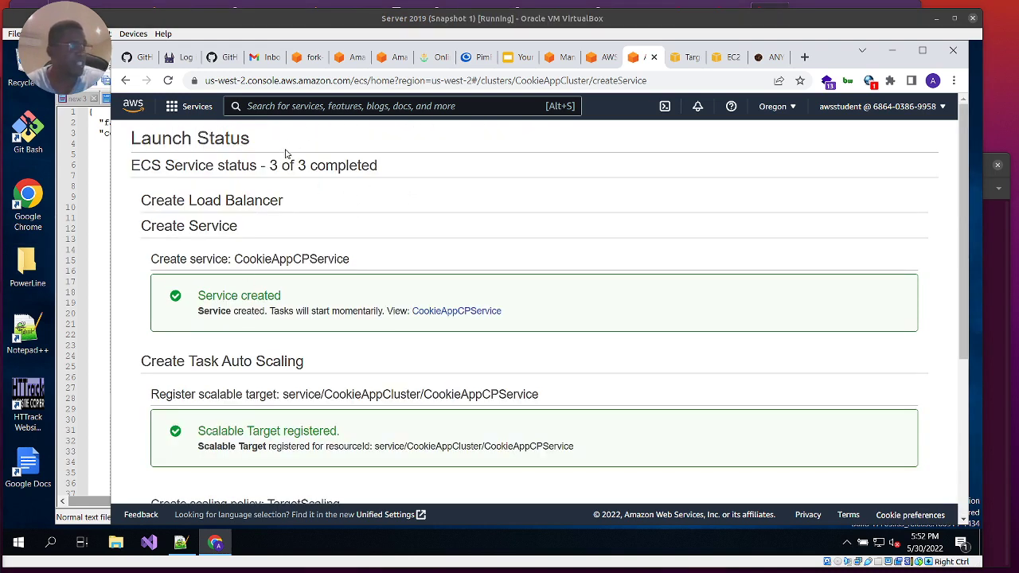
{"action": "scroll", "coordinate": [521, 363], "scroll_direction": "down", "scroll_amount": 3}
{"action": "left_click", "coordinate": [896, 491]}
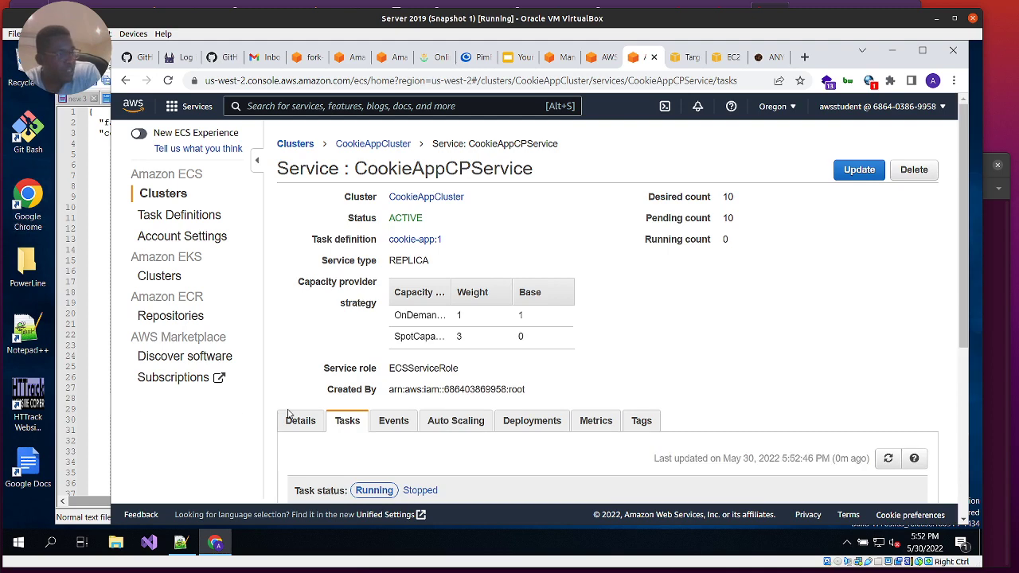
{"action": "scroll", "coordinate": [784, 410], "scroll_direction": "down", "scroll_amount": 3}
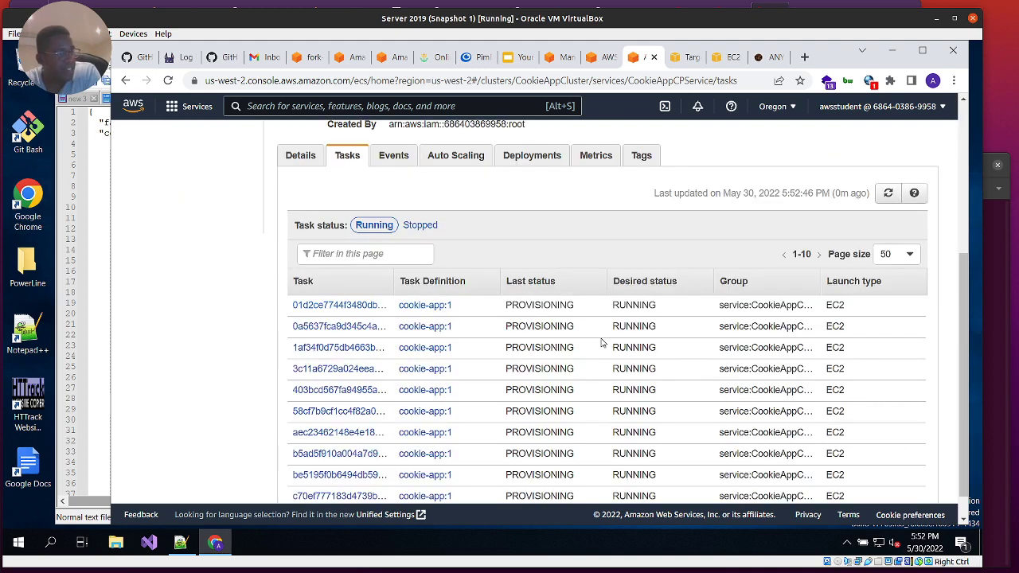
{"action": "scroll", "coordinate": [549, 386], "scroll_direction": "up", "scroll_amount": 1}
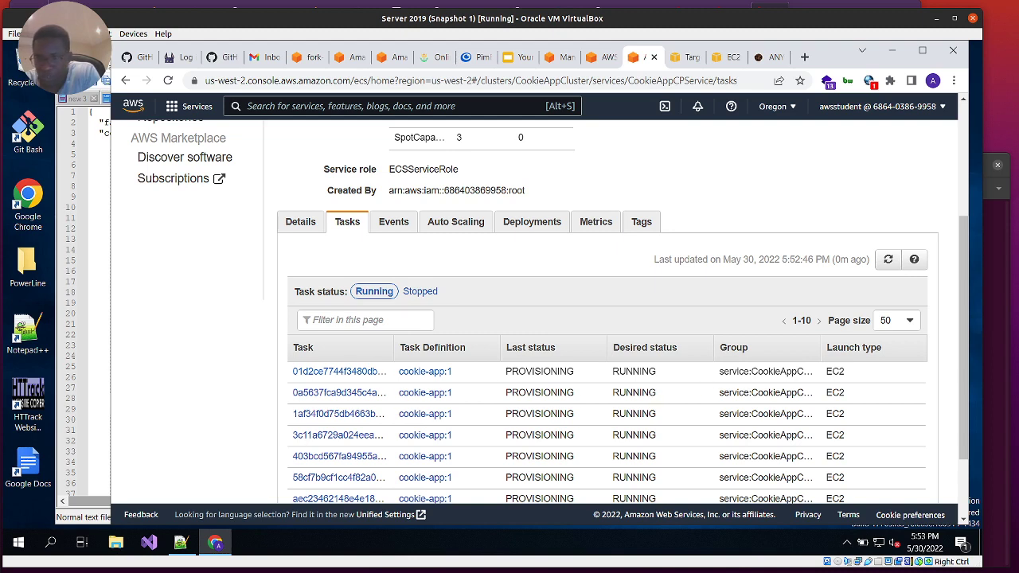
{"action": "scroll", "coordinate": [605, 318], "scroll_direction": "down", "scroll_amount": 2}
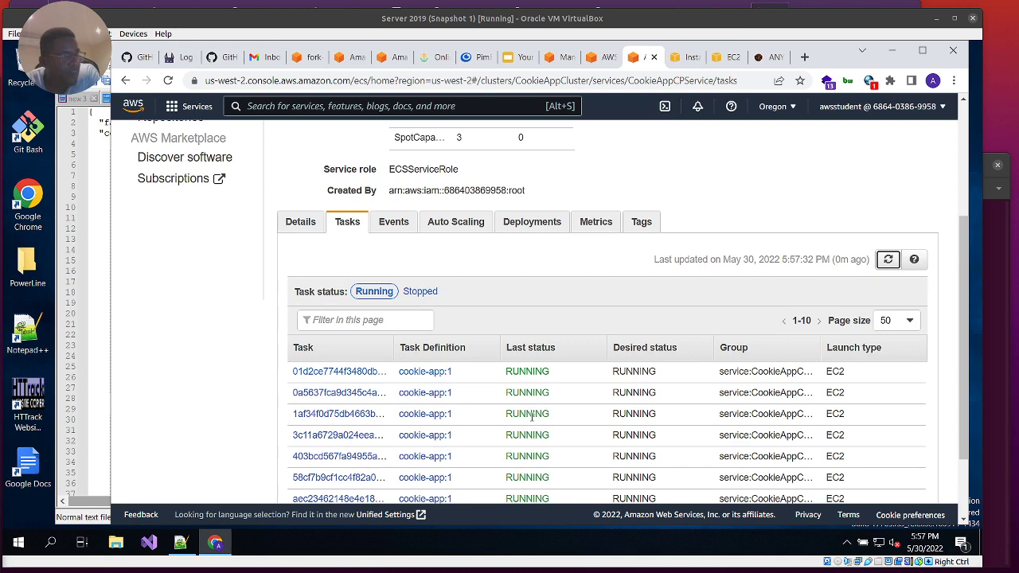
{"action": "scroll", "coordinate": [277, 384], "scroll_direction": "down", "scroll_amount": 1}
{"action": "scroll", "coordinate": [466, 406], "scroll_direction": "up", "scroll_amount": 4}
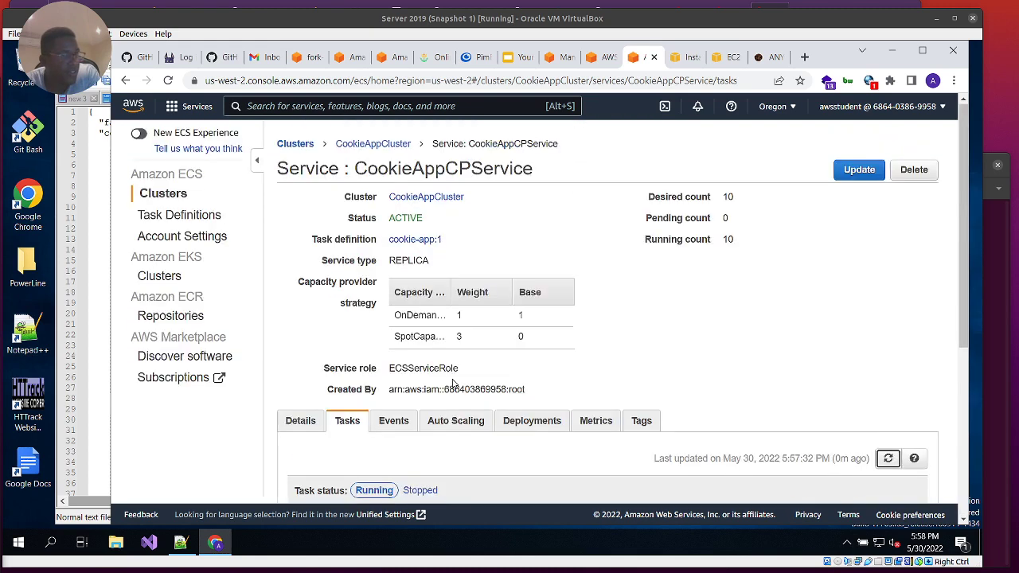
Open the m5.large CookieAppCPLaunch instance from the EC2 instances list and examine its summary and Auto Scaling group, returning to the list.
{"action": "left_click", "coordinate": [681, 58]}
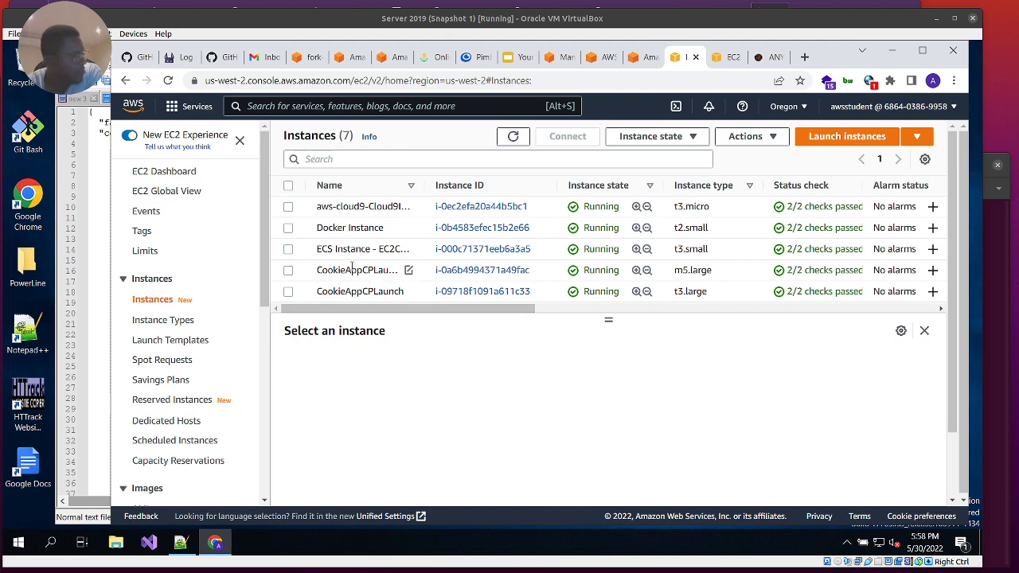
{"action": "left_click", "coordinate": [459, 275]}
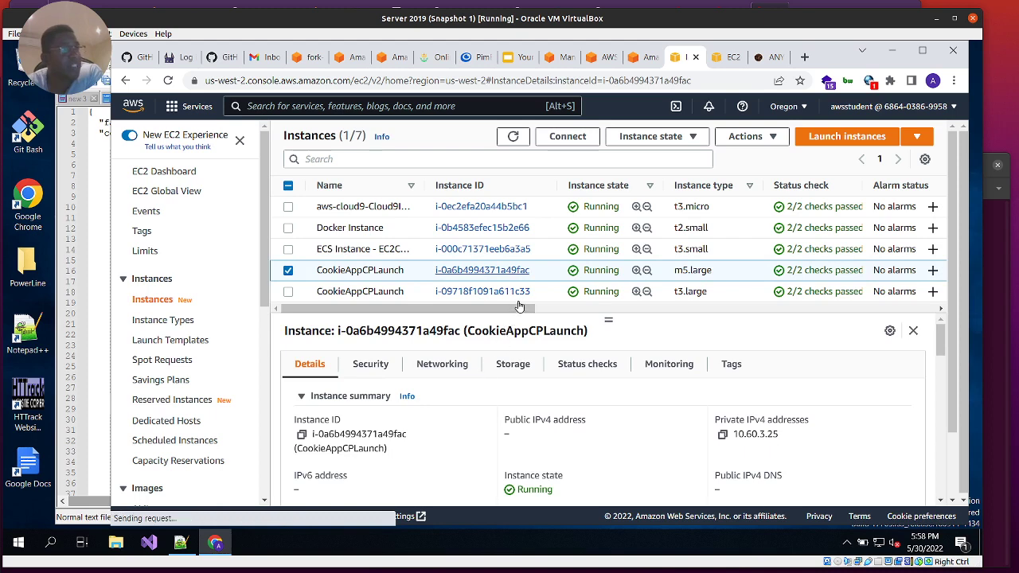
{"action": "scroll", "coordinate": [481, 375], "scroll_direction": "down", "scroll_amount": 3}
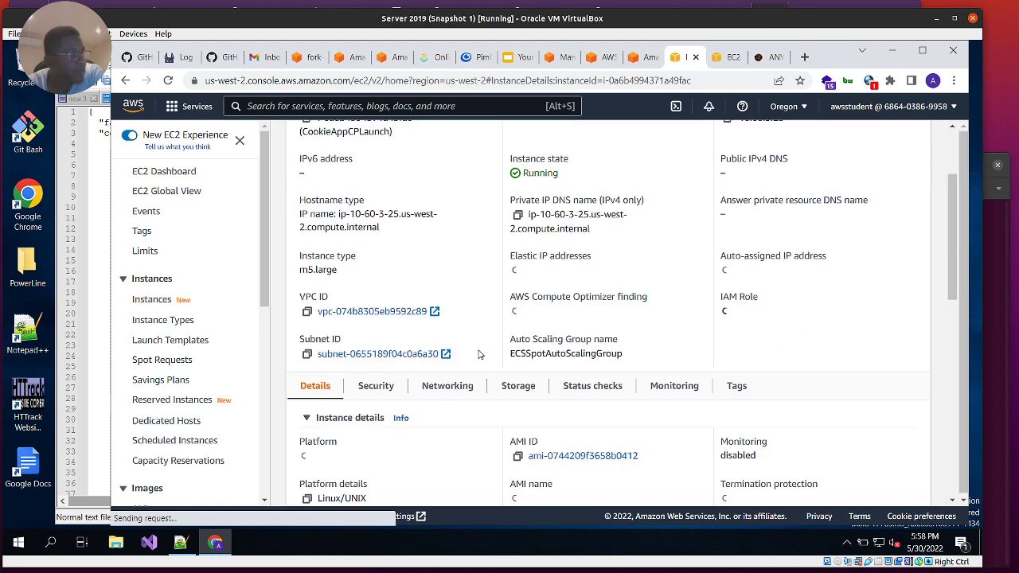
{"action": "scroll", "coordinate": [480, 355], "scroll_direction": "up", "scroll_amount": 2}
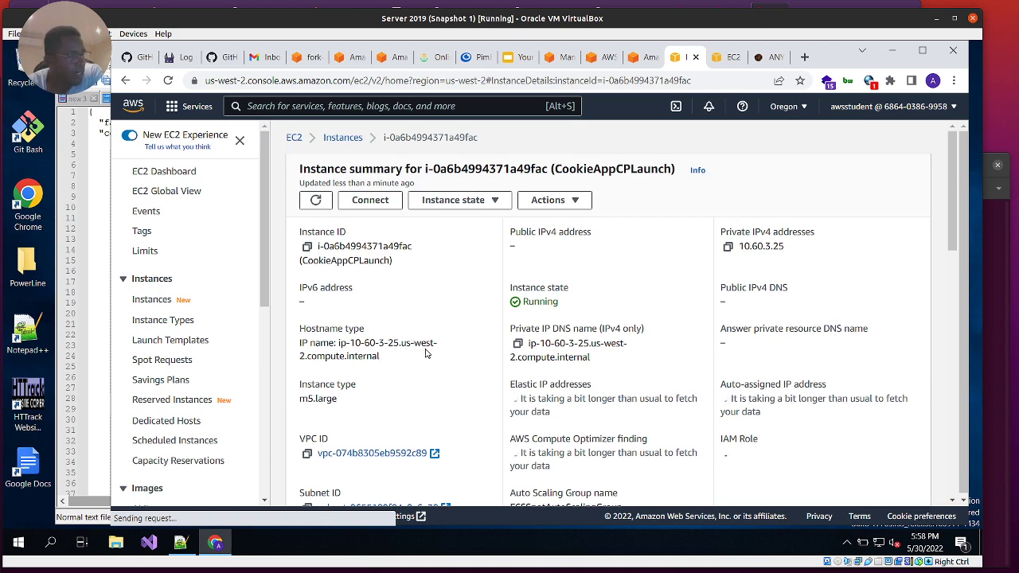
{"action": "scroll", "coordinate": [426, 353], "scroll_direction": "down", "scroll_amount": 3}
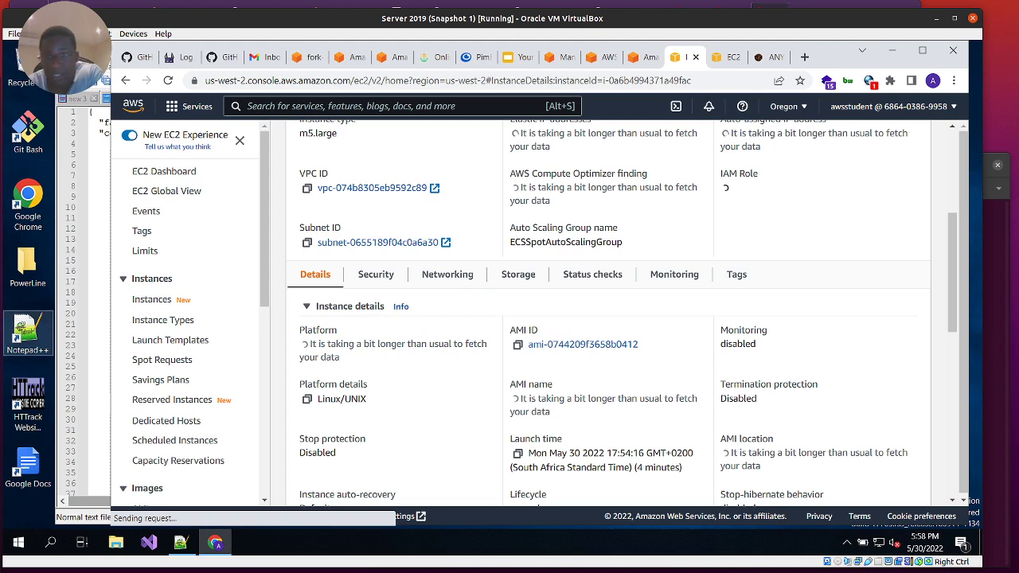
{"action": "left_click", "coordinate": [152, 300]}
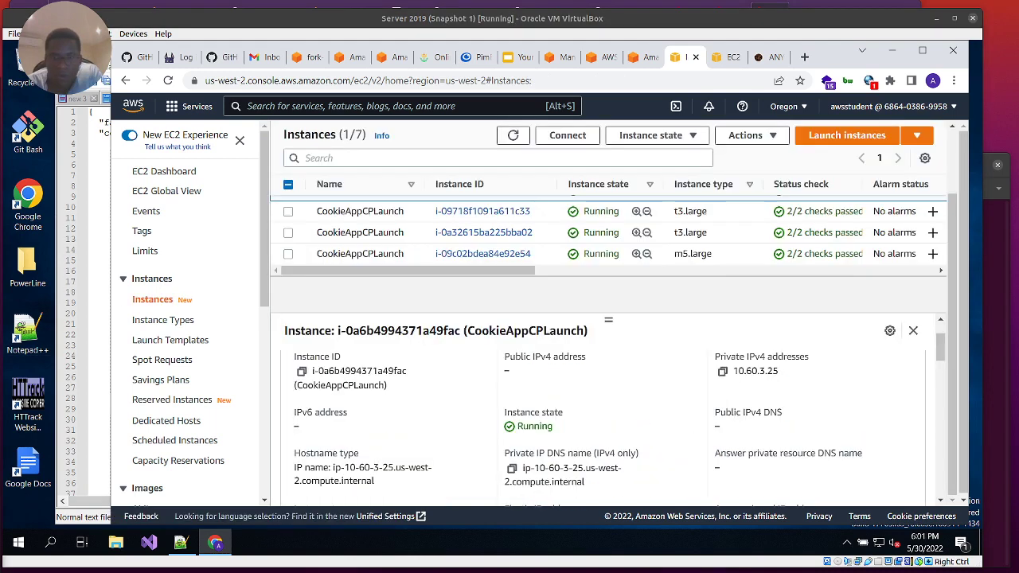
{"action": "scroll", "coordinate": [649, 450], "scroll_direction": "down", "scroll_amount": 10}
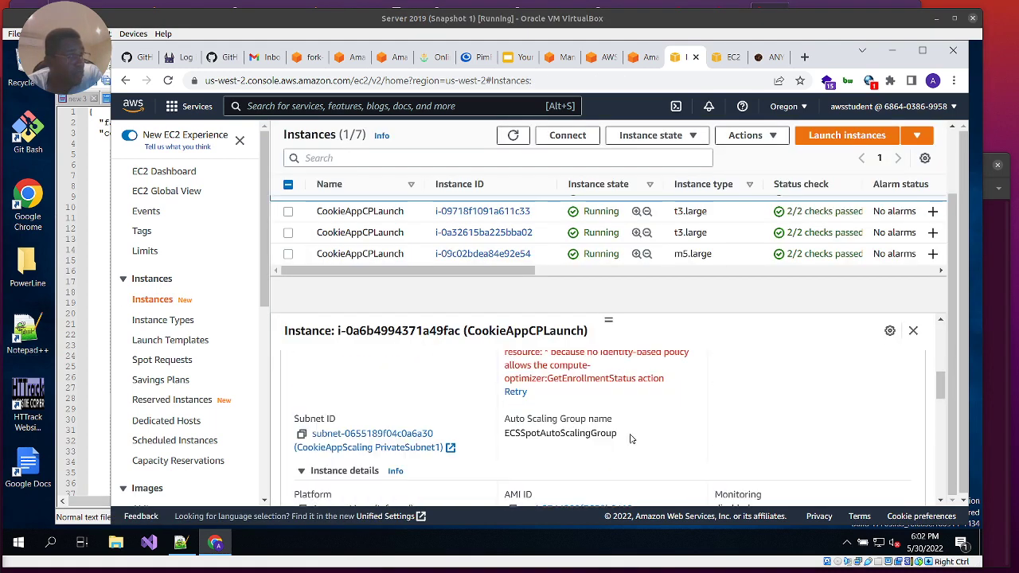
Open the EC2 target groups list under Load Balancing.
{"action": "scroll", "coordinate": [163, 412], "scroll_direction": "down", "scroll_amount": 3}
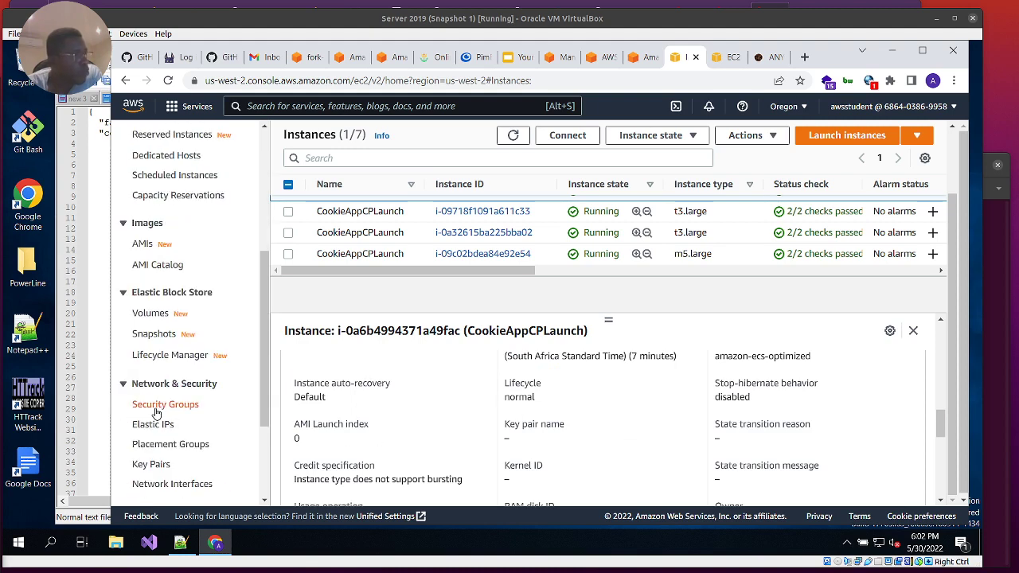
{"action": "scroll", "coordinate": [167, 338], "scroll_direction": "down", "scroll_amount": 3}
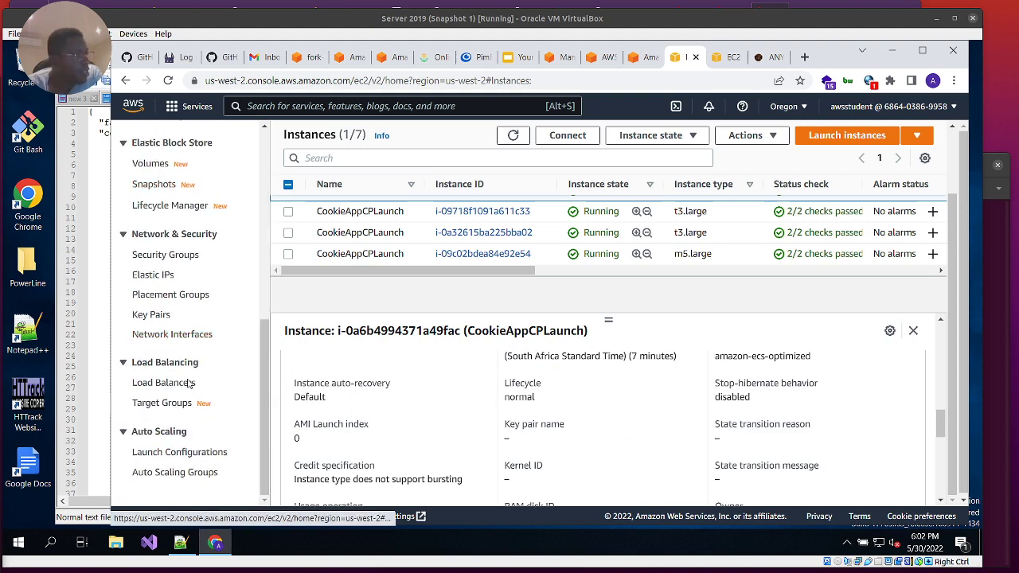
{"action": "left_click", "coordinate": [163, 404]}
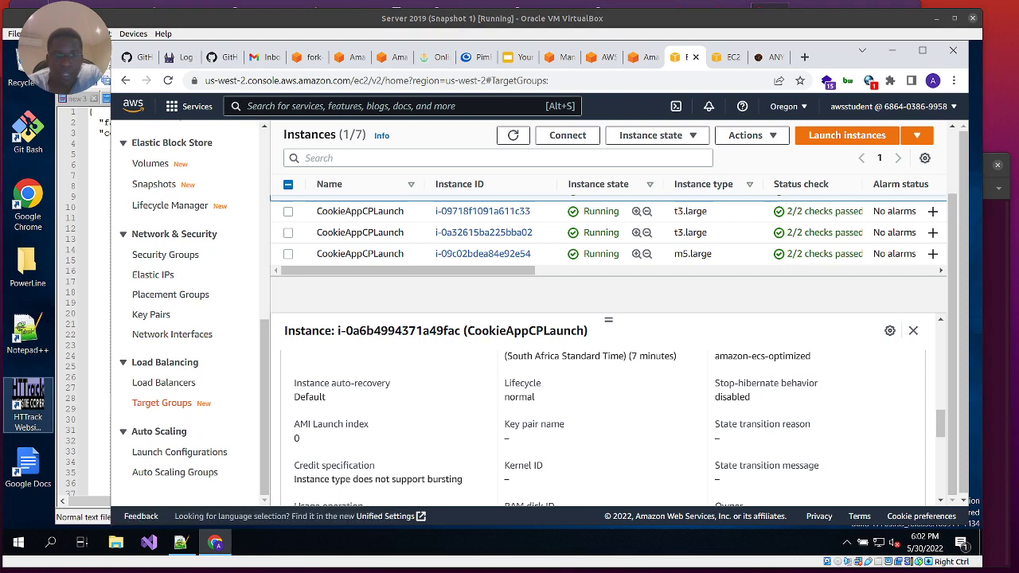